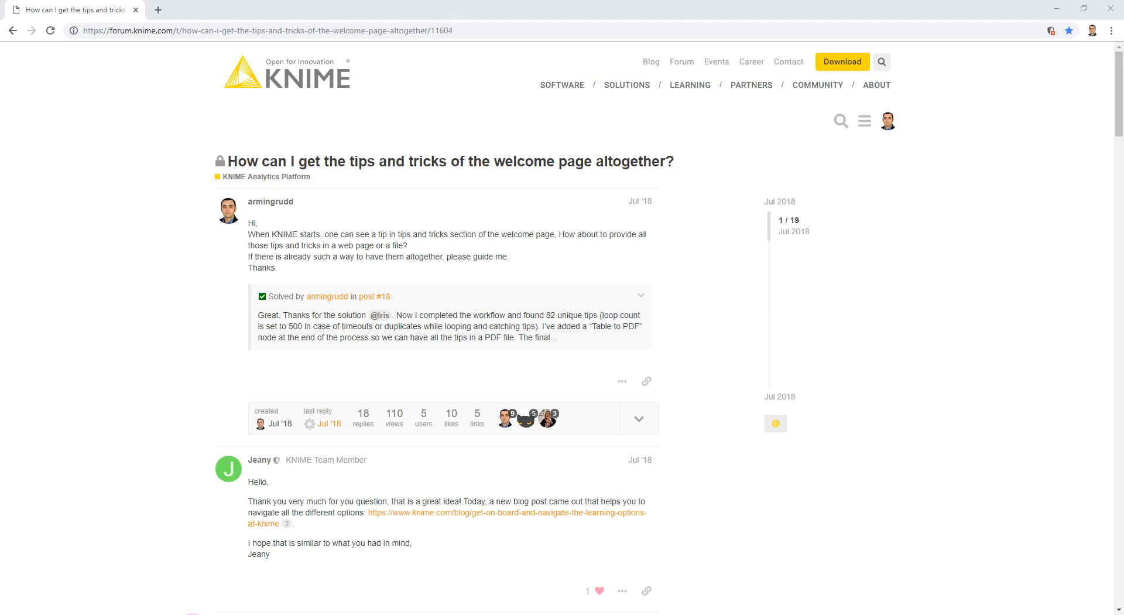
Switch to KNIME and examine the Tips & Tricks section on the welcome page.
{"action": "left_click", "coordinate": [50, 573]}
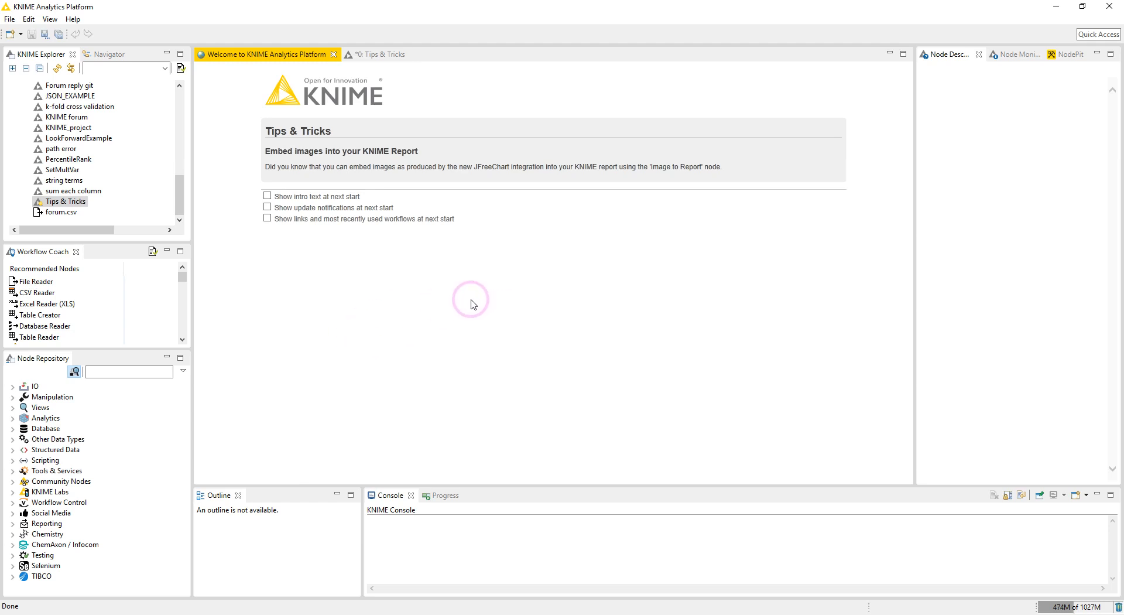
{"action": "triple_click", "coordinate": [269, 131]}
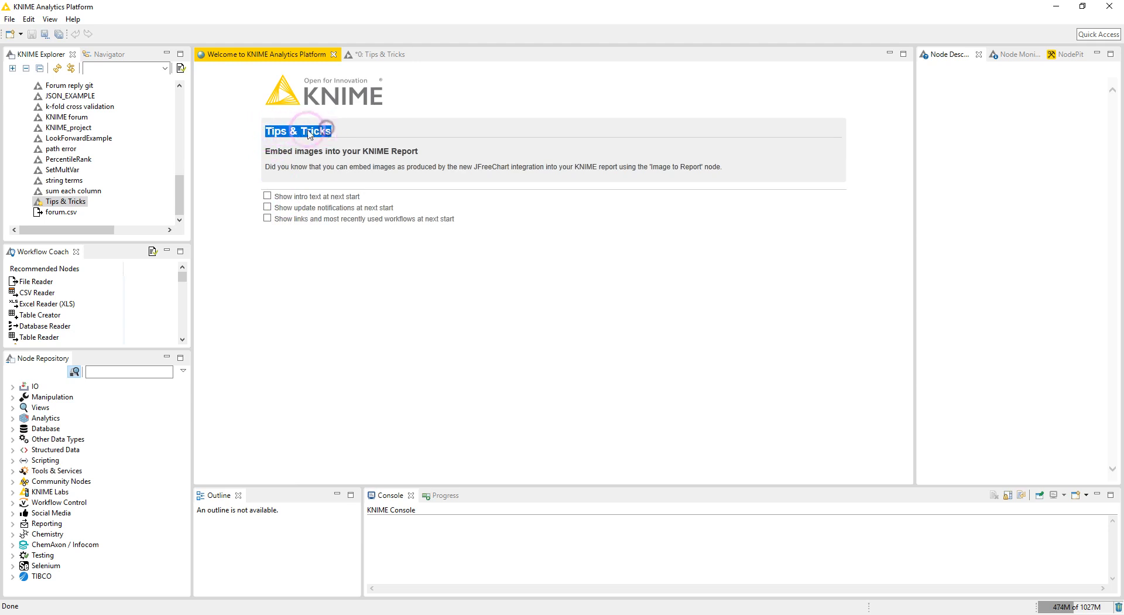
{"action": "left_click", "coordinate": [231, 167]}
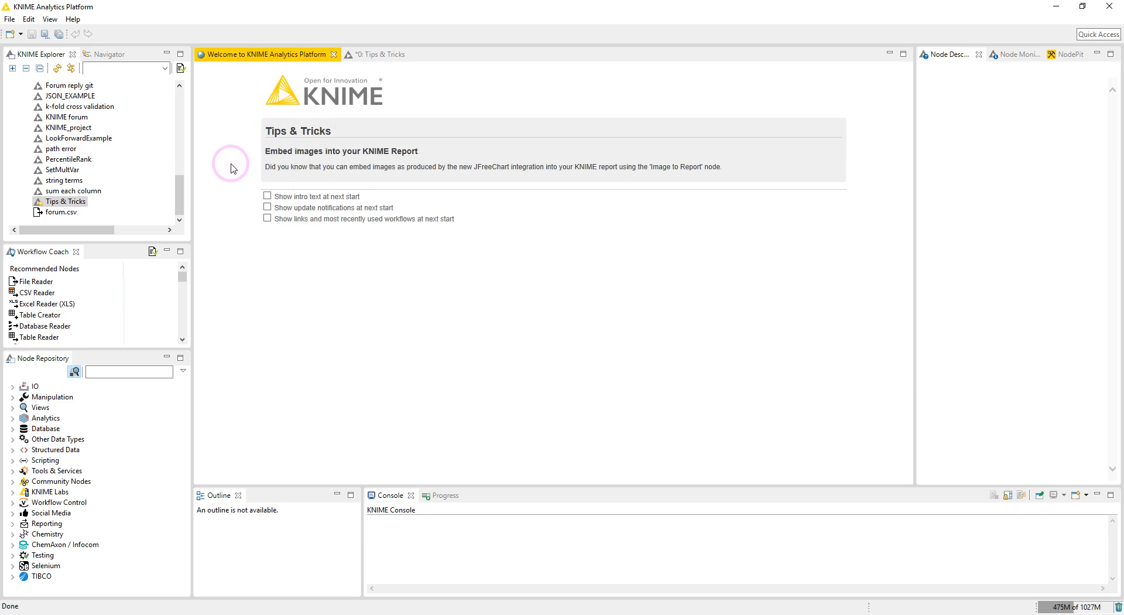
Switch back to the forum thread in Chrome and scroll through the replies.
{"action": "left_click", "coordinate": [56, 612]}
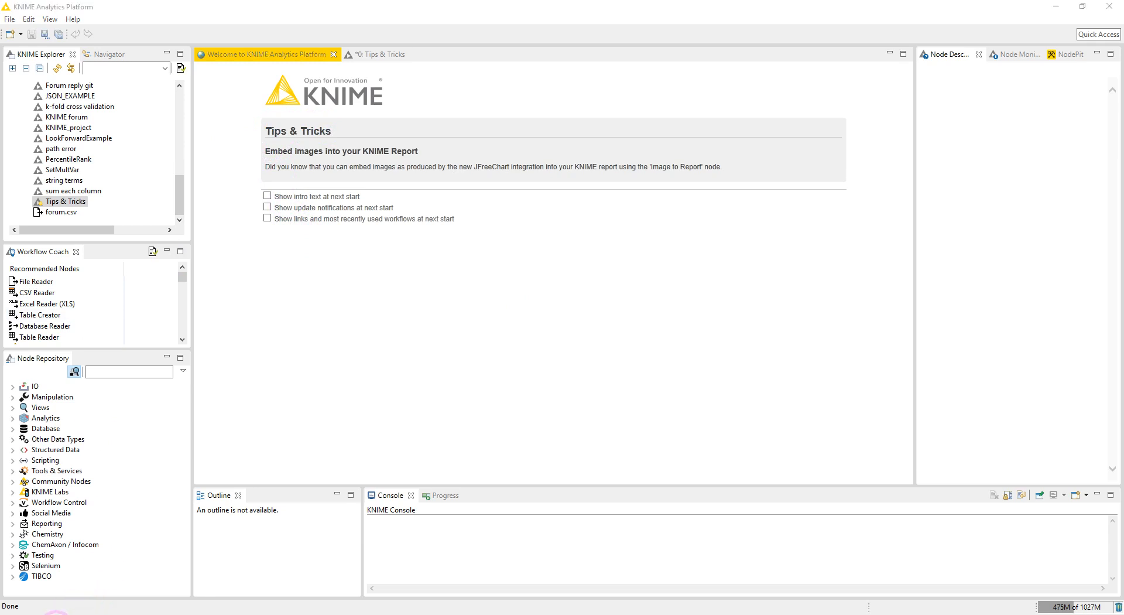
{"action": "scroll", "coordinate": [221, 313], "scroll_direction": "down", "scroll_amount": 6}
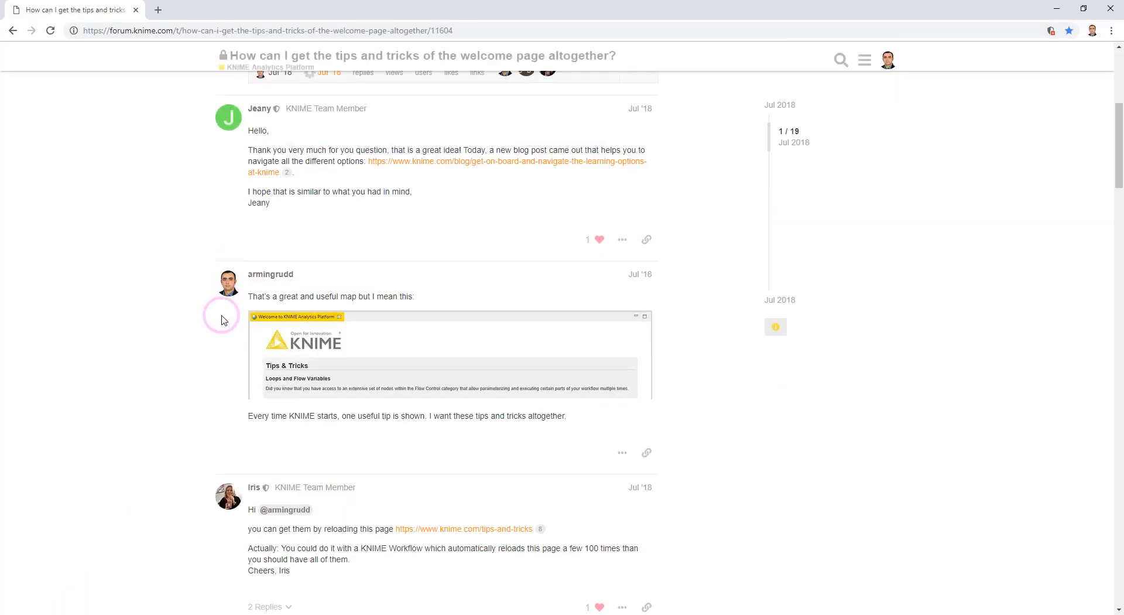
{"action": "scroll", "coordinate": [222, 319], "scroll_direction": "down", "scroll_amount": 5}
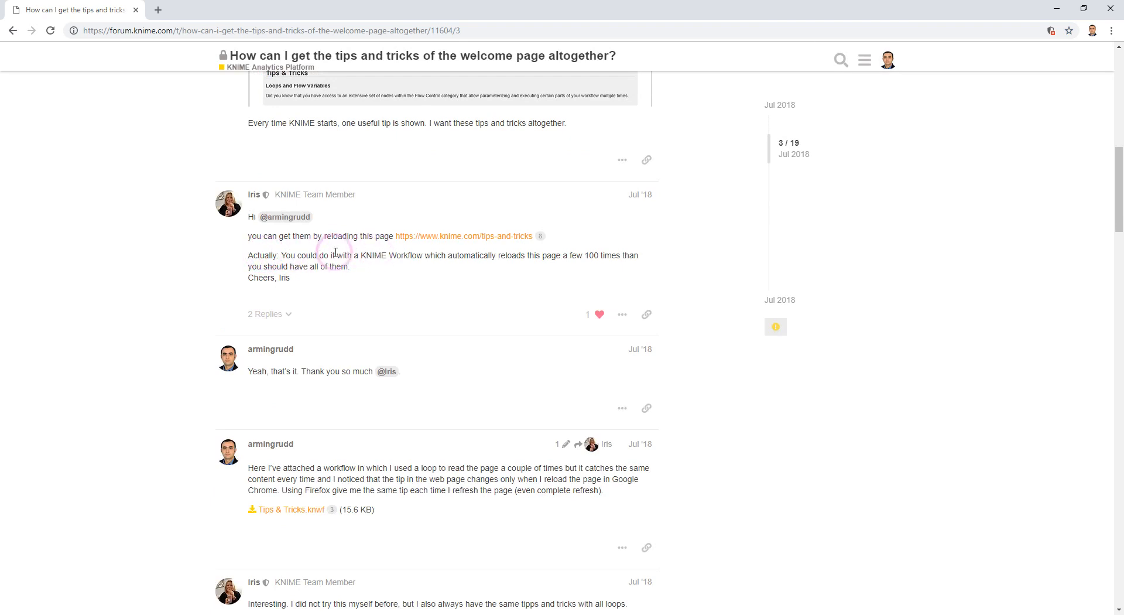
Open the tips-and-tricks link from Iris's reply in a new tab and switch to it.
{"action": "right_click", "coordinate": [449, 246]}
{"action": "left_click", "coordinate": [468, 246]}
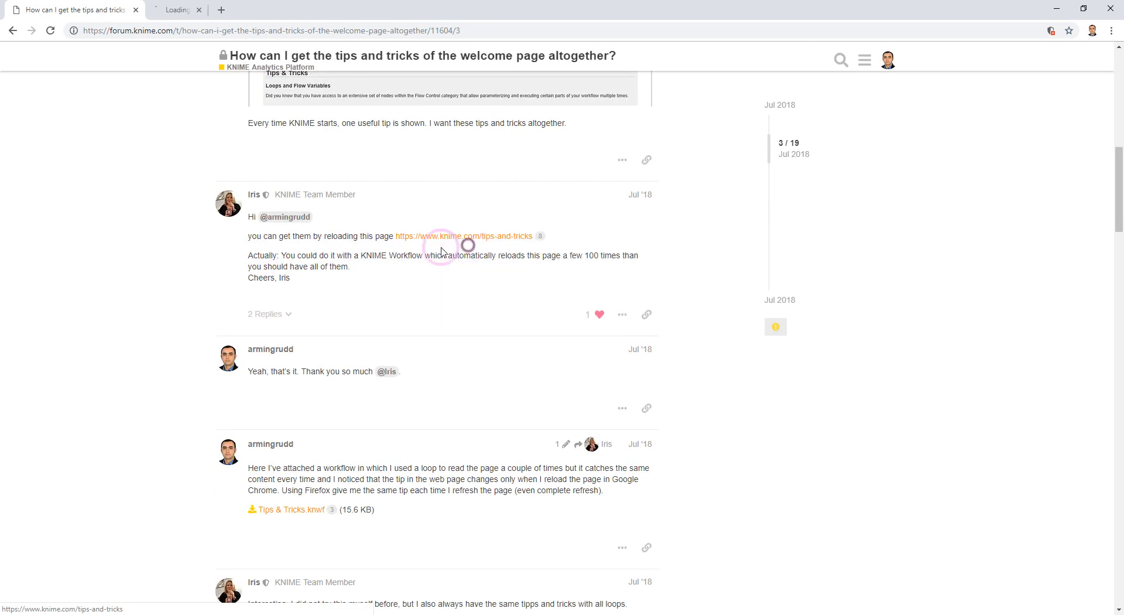
{"action": "left_click", "coordinate": [181, 8]}
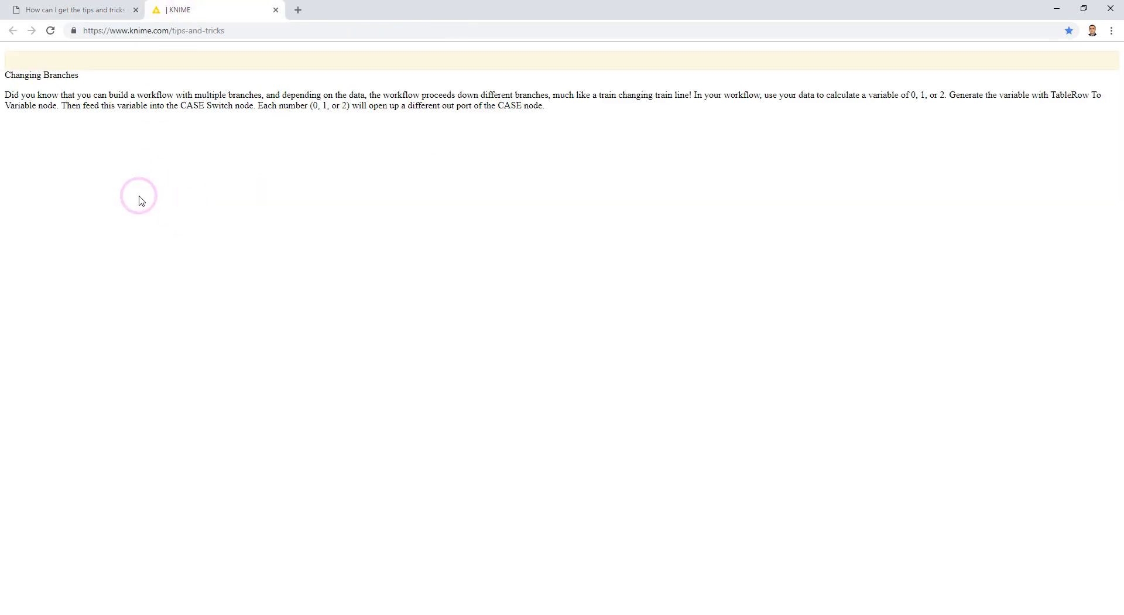
Reload the tips-and-tricks page several times to compare the tips shown.
{"action": "left_click", "coordinate": [50, 32]}
{"action": "left_click", "coordinate": [51, 33]}
{"action": "left_click", "coordinate": [51, 34]}
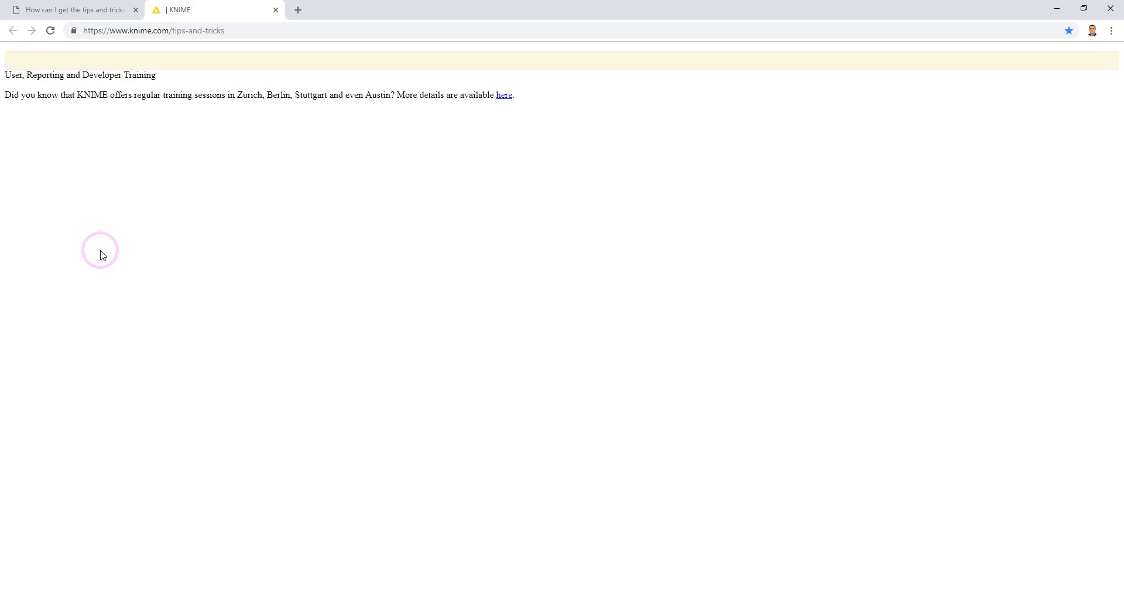
Switch to the tips-and-tricks page in Firefox and reload it twice.
{"action": "left_click", "coordinate": [100, 612]}
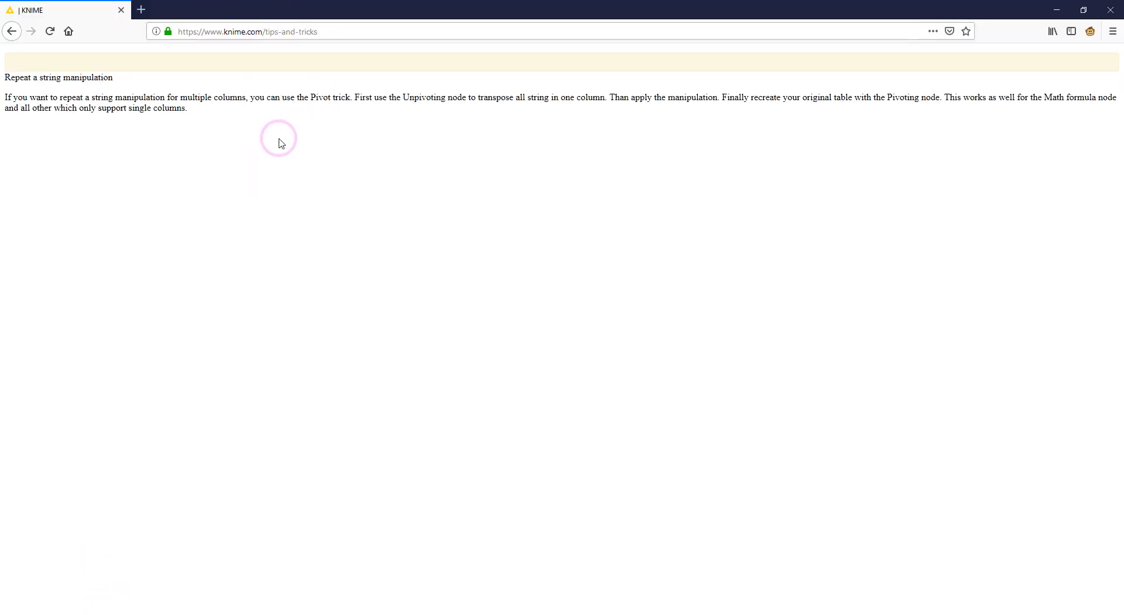
{"action": "left_click", "coordinate": [50, 32]}
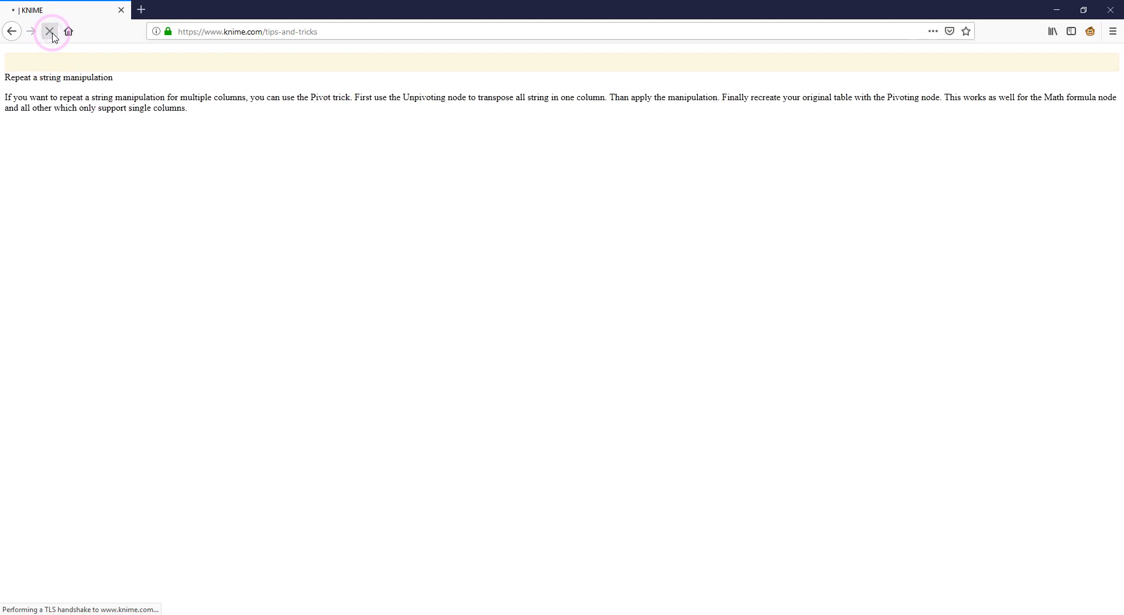
{"action": "left_click", "coordinate": [51, 32]}
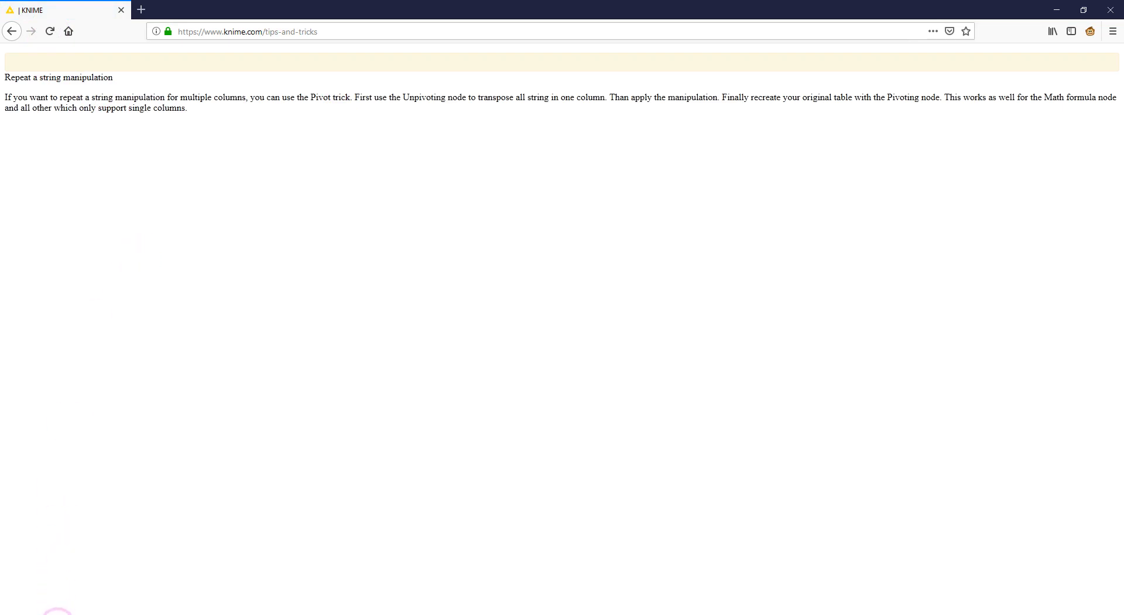
Return to the forum thread in Chrome and scroll through the later replies about reloading the page.
{"action": "left_click", "coordinate": [58, 612]}
{"action": "left_click", "coordinate": [75, 4]}
{"action": "scroll", "coordinate": [87, 326], "scroll_direction": "down", "scroll_amount": 3}
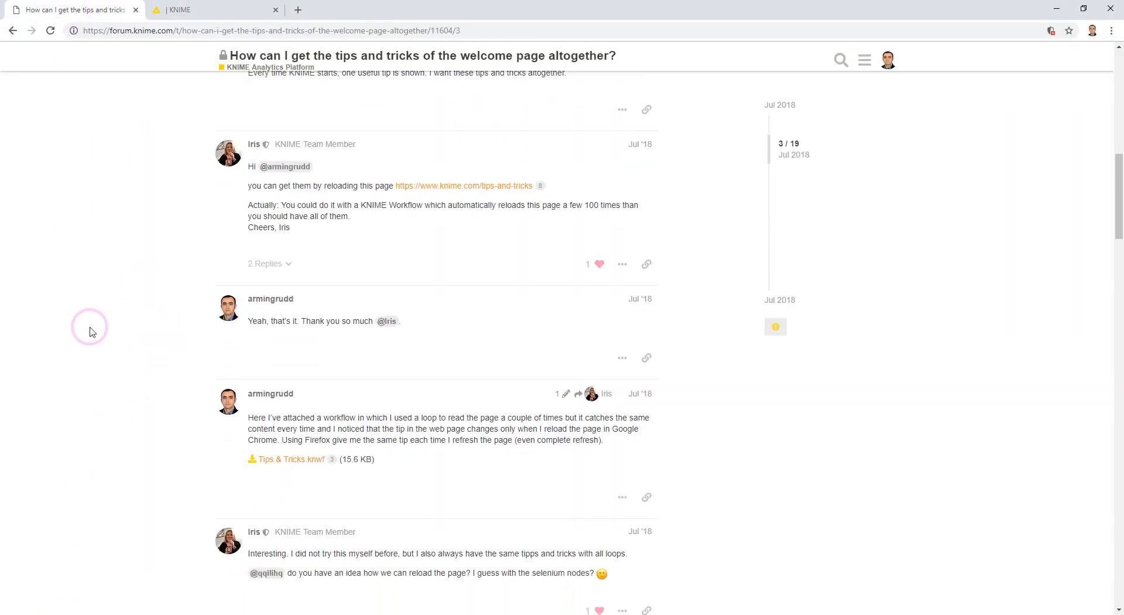
{"action": "scroll", "coordinate": [89, 332], "scroll_direction": "down", "scroll_amount": 20}
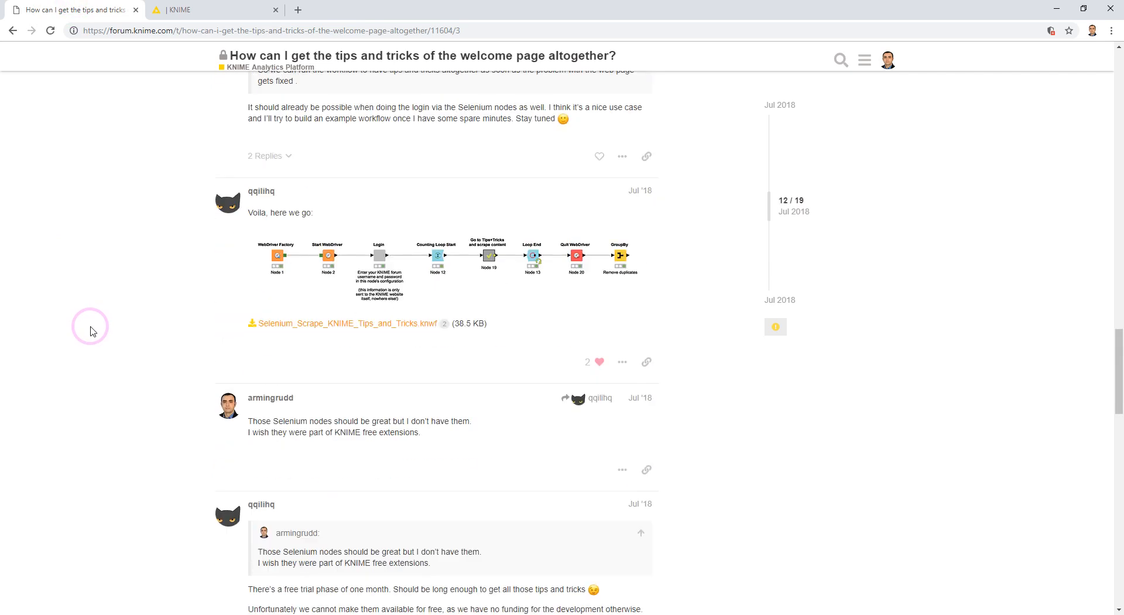
{"action": "scroll", "coordinate": [91, 332], "scroll_direction": "down", "scroll_amount": 5}
{"action": "scroll", "coordinate": [91, 331], "scroll_direction": "up", "scroll_amount": 3}
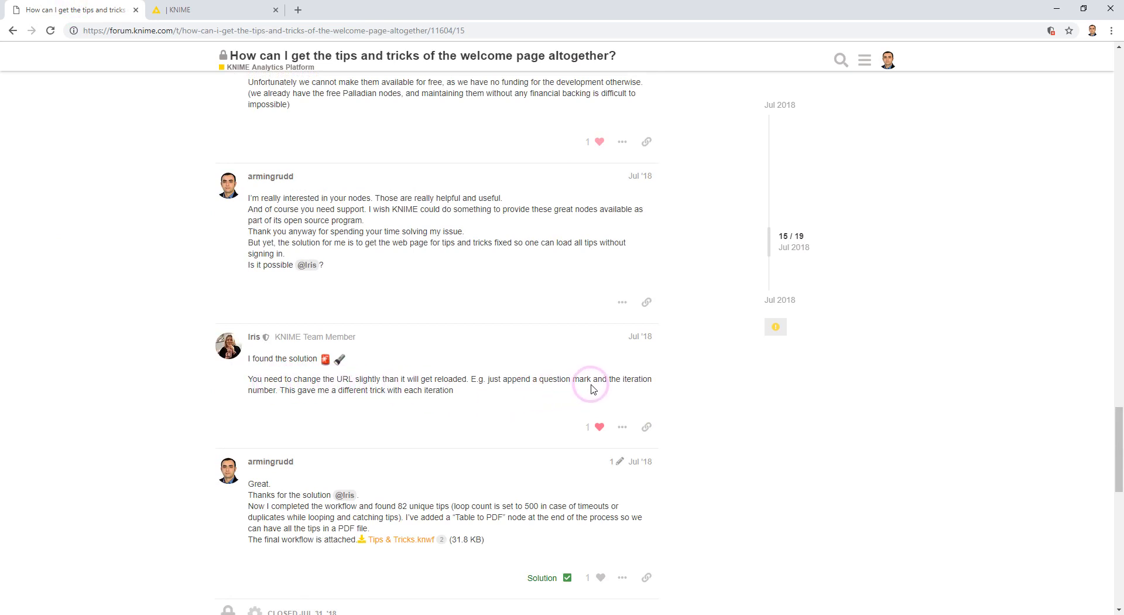
In Firefox, load the tips page with ?1 appended to the URL.
{"action": "left_click", "coordinate": [53, 614]}
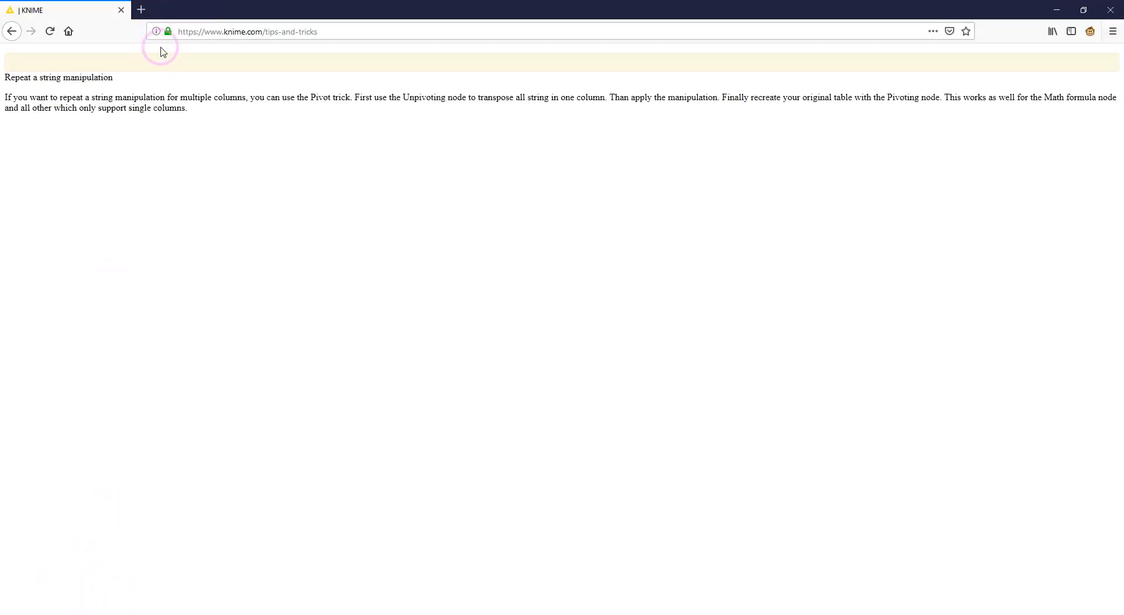
{"action": "left_click", "coordinate": [385, 30]}
{"action": "double_click", "coordinate": [385, 31]}
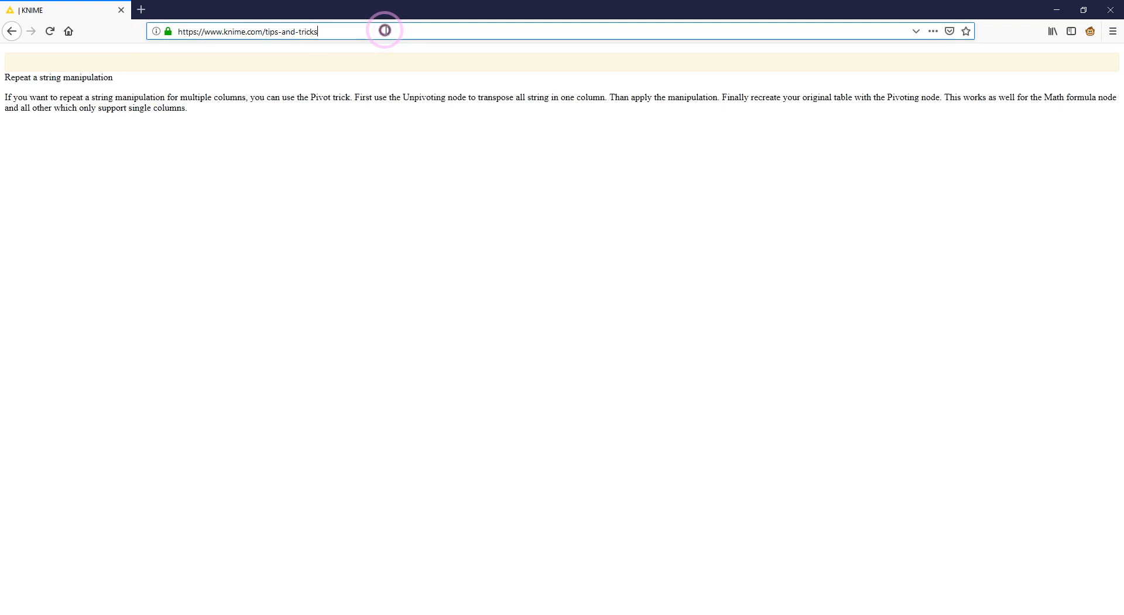
{"action": "type", "text": "?1"}
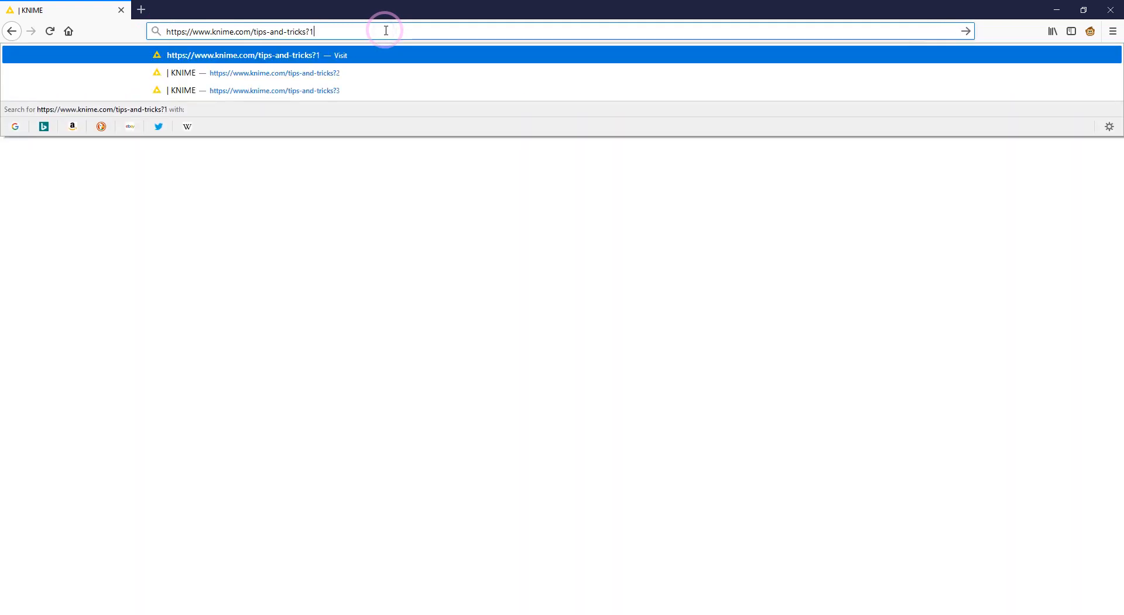
{"action": "key", "text": "Return"}
Change the URL's query suffix to ?2 and load the page.
{"action": "left_click", "coordinate": [386, 30]}
{"action": "left_click", "coordinate": [383, 31]}
{"action": "key", "text": "BackSpace"}
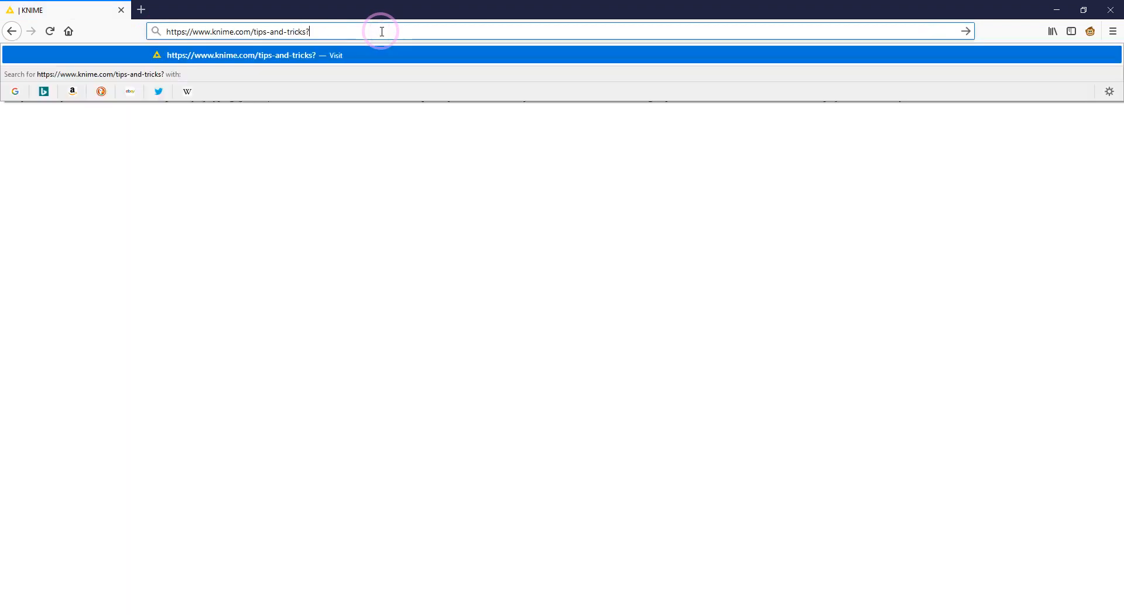
{"action": "type", "text": "2"}
{"action": "key", "text": "Return"}
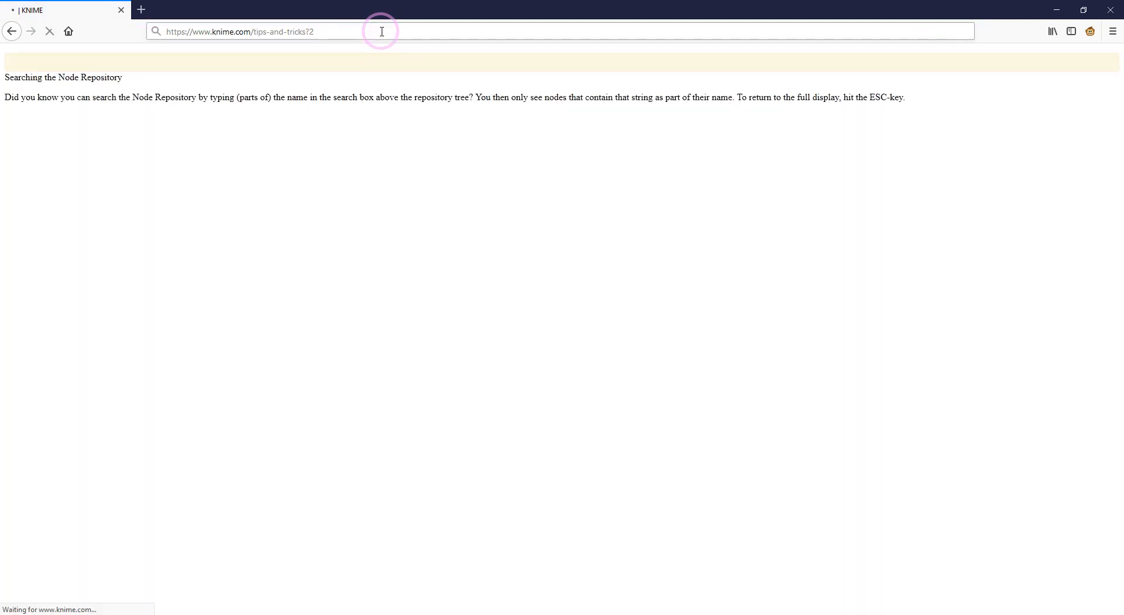
Change the URL's query suffix to ?3 and load the page.
{"action": "left_click", "coordinate": [381, 31]}
{"action": "left_click", "coordinate": [381, 31]}
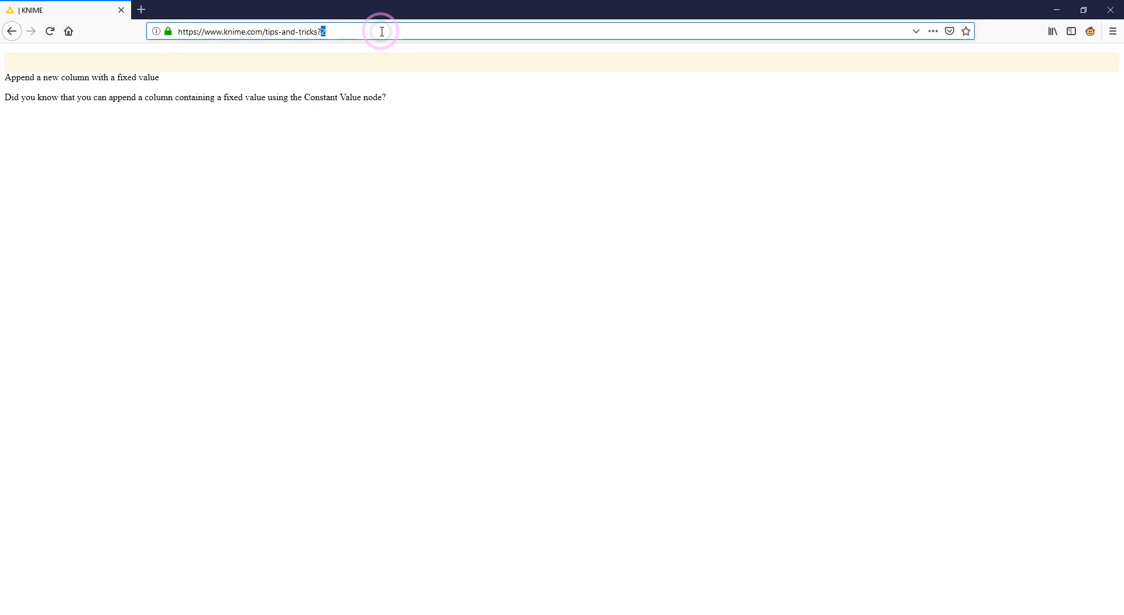
{"action": "key", "text": "BackSpace"}
{"action": "type", "text": "3"}
{"action": "key", "text": "Return"}
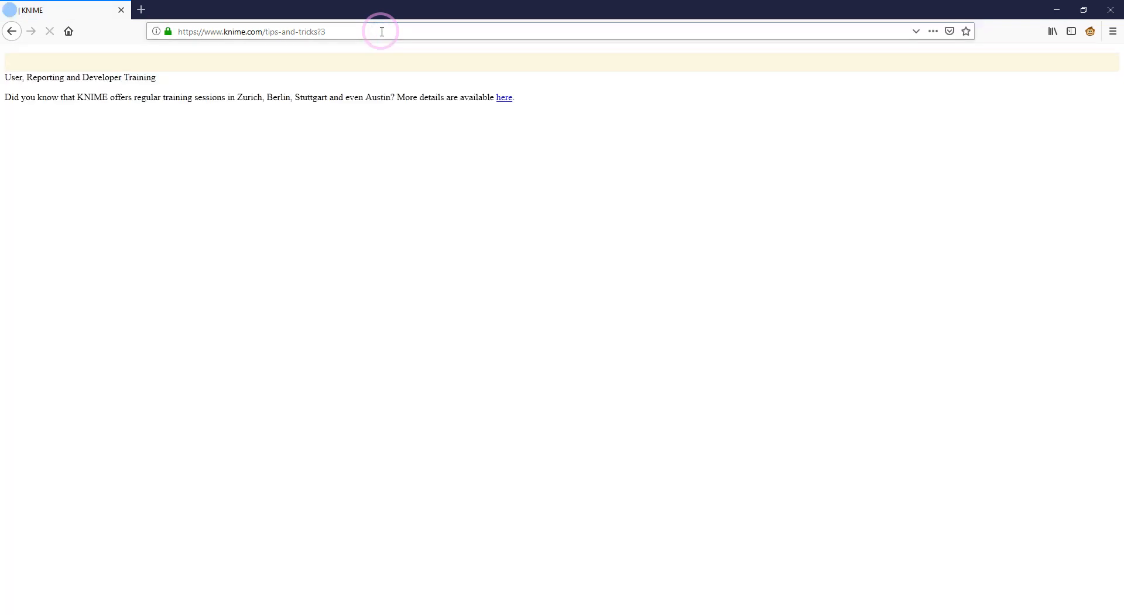
Switch to KNIME and open the Tips & Tricks workflow.
{"action": "mouse_move", "coordinate": [80, 612]}
{"action": "left_click", "coordinate": [75, 577]}
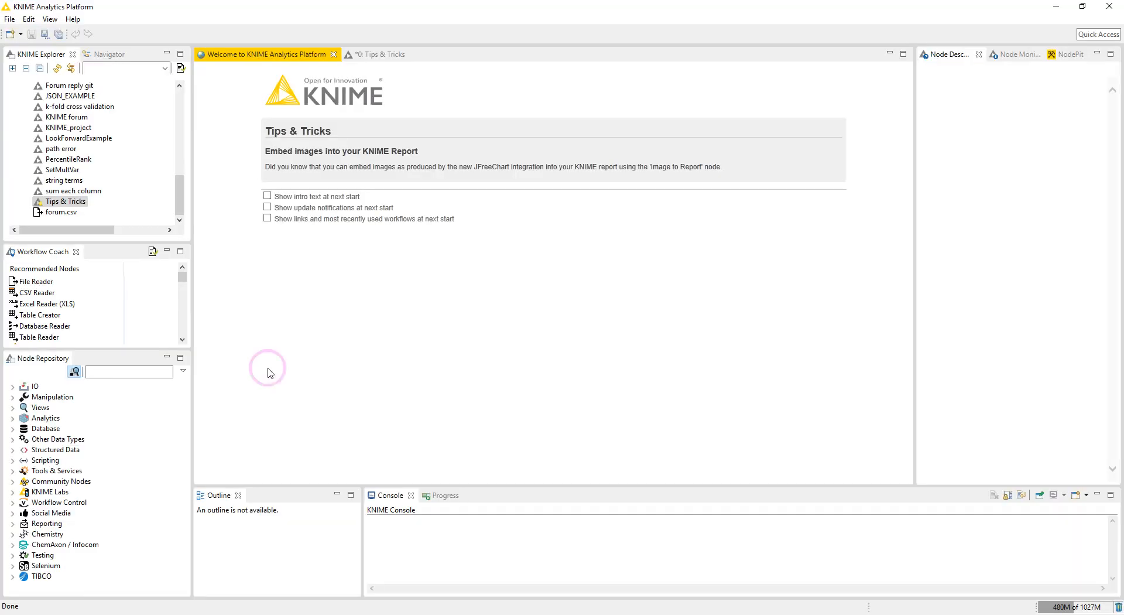
{"action": "left_click", "coordinate": [383, 55]}
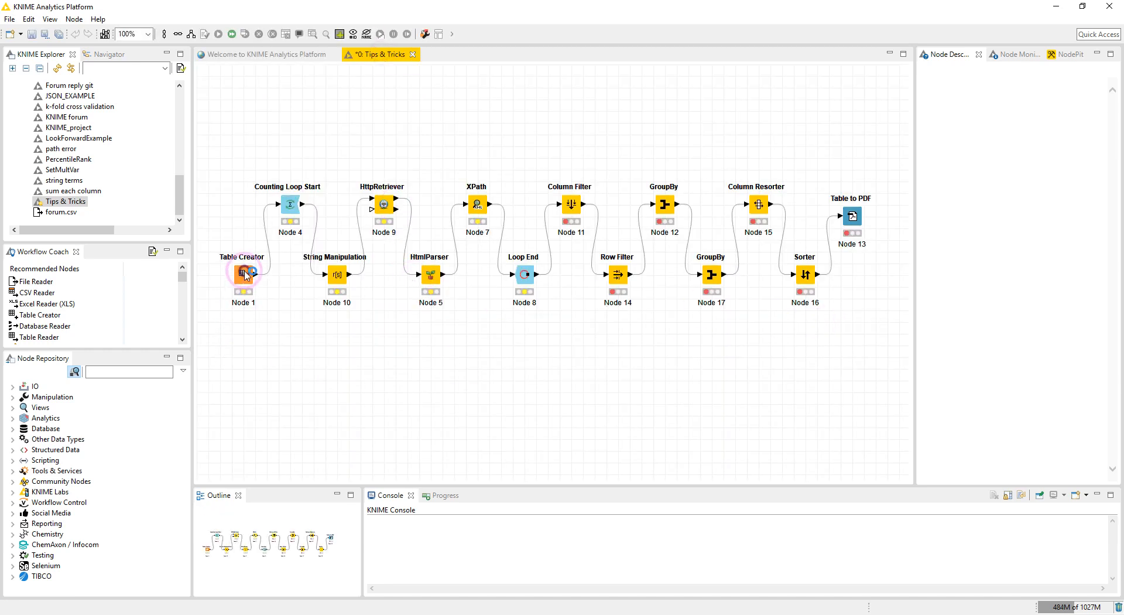
Open the Table Creator's configuration, inspect the URL column's cell, and close the dialog.
{"action": "double_click", "coordinate": [244, 275]}
{"action": "left_click_drag", "start_coordinate": [491, 178], "coordinate": [591, 178]}
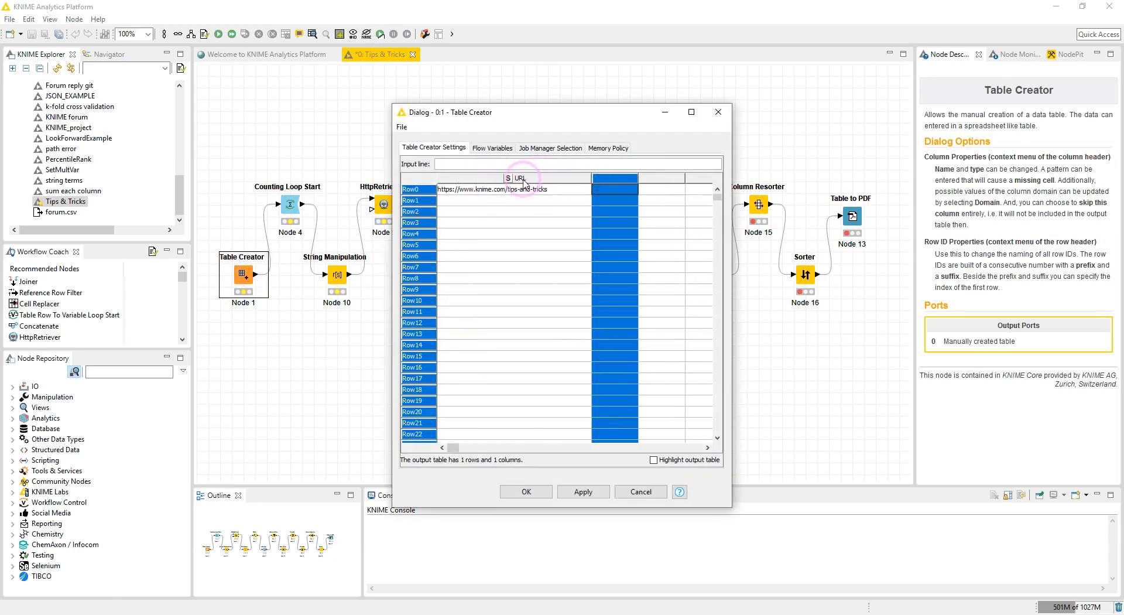
{"action": "left_click", "coordinate": [487, 192]}
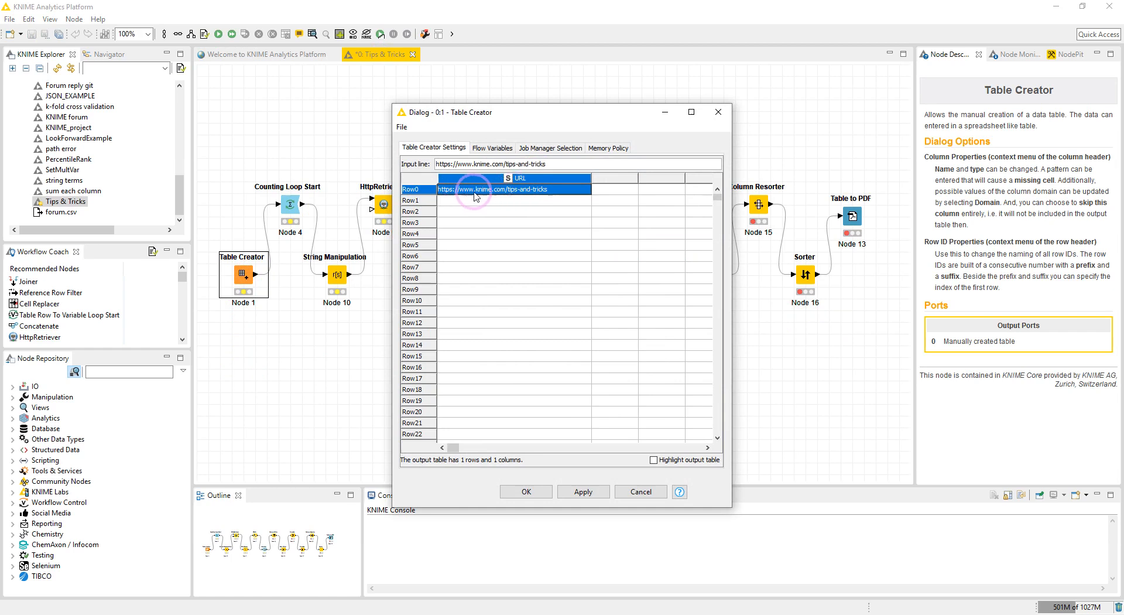
{"action": "left_click", "coordinate": [715, 117]}
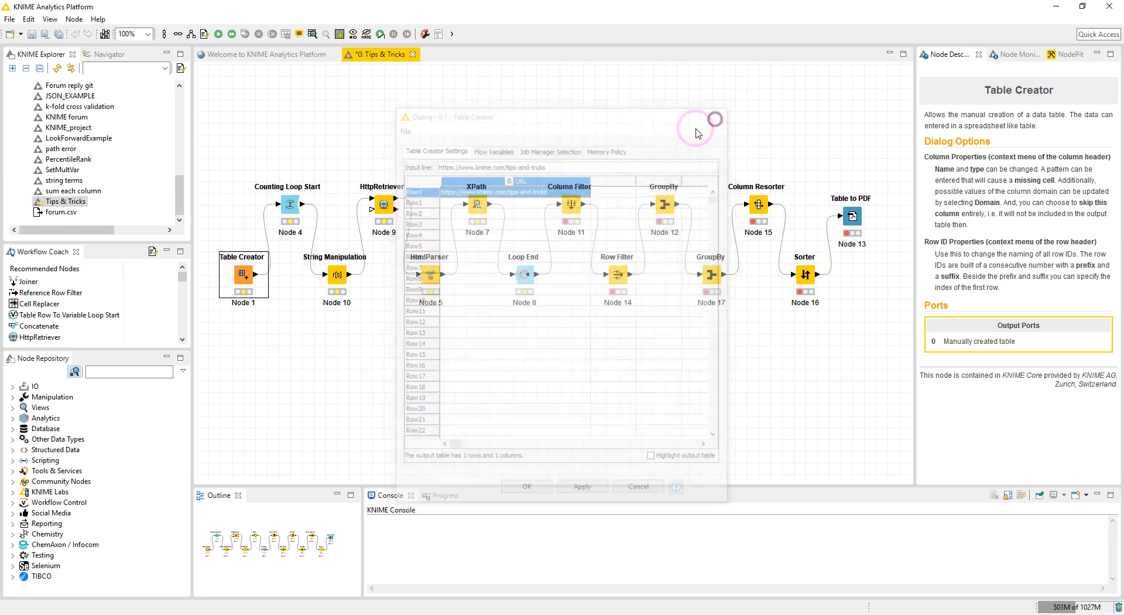
Execute the Table Creator node.
{"action": "right_click", "coordinate": [243, 274]}
{"action": "left_click", "coordinate": [260, 295]}
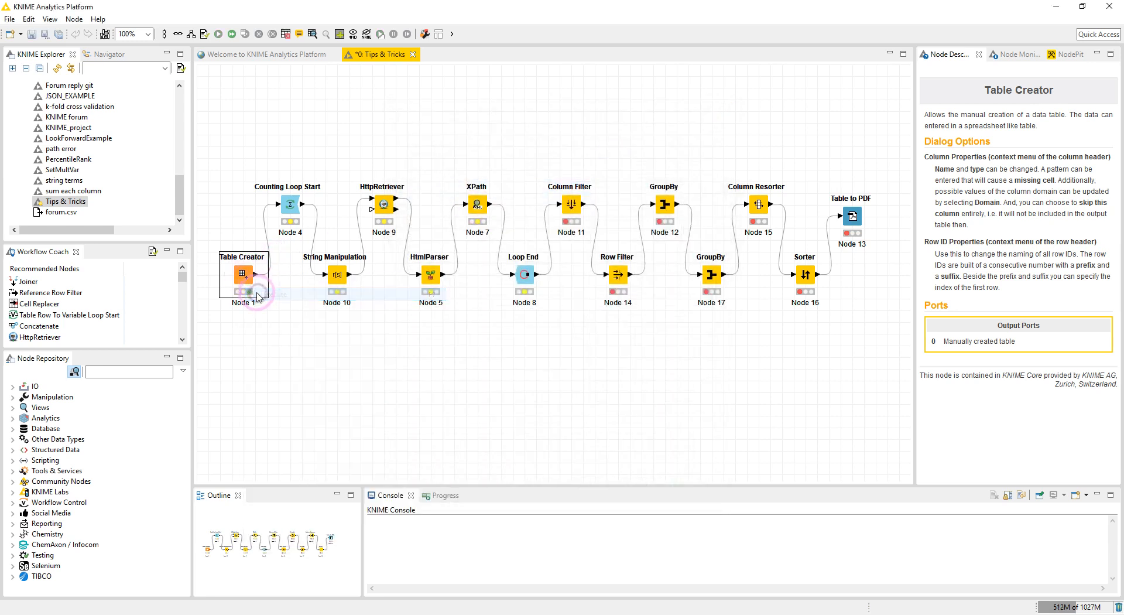
Confirm the Counting Loop Start's settings with 100 loops and execute the node.
{"action": "double_click", "coordinate": [291, 206]}
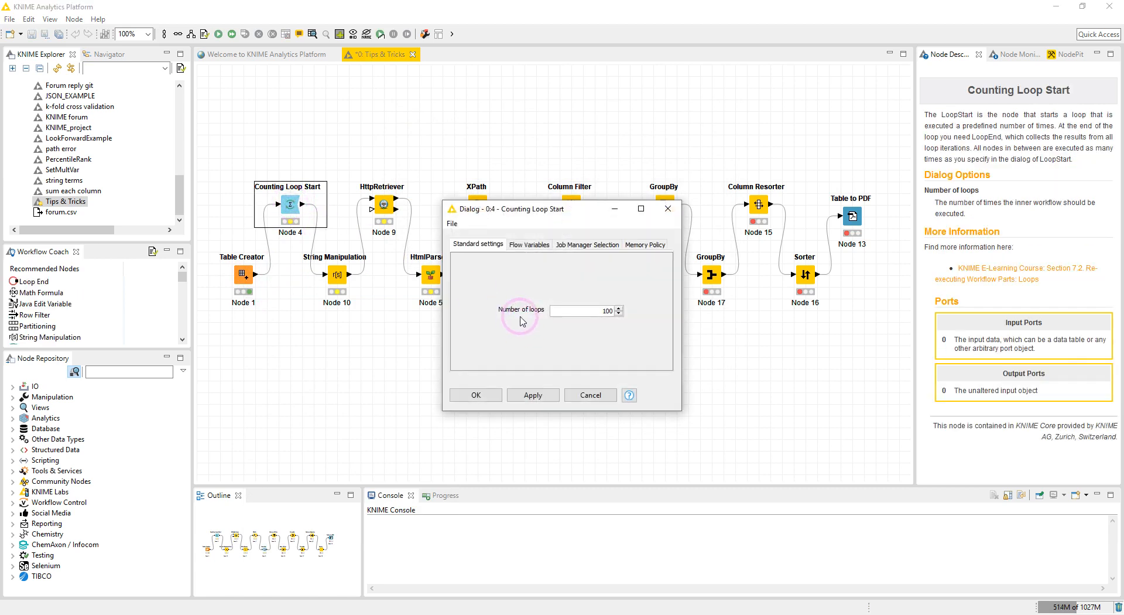
{"action": "left_click", "coordinate": [477, 395]}
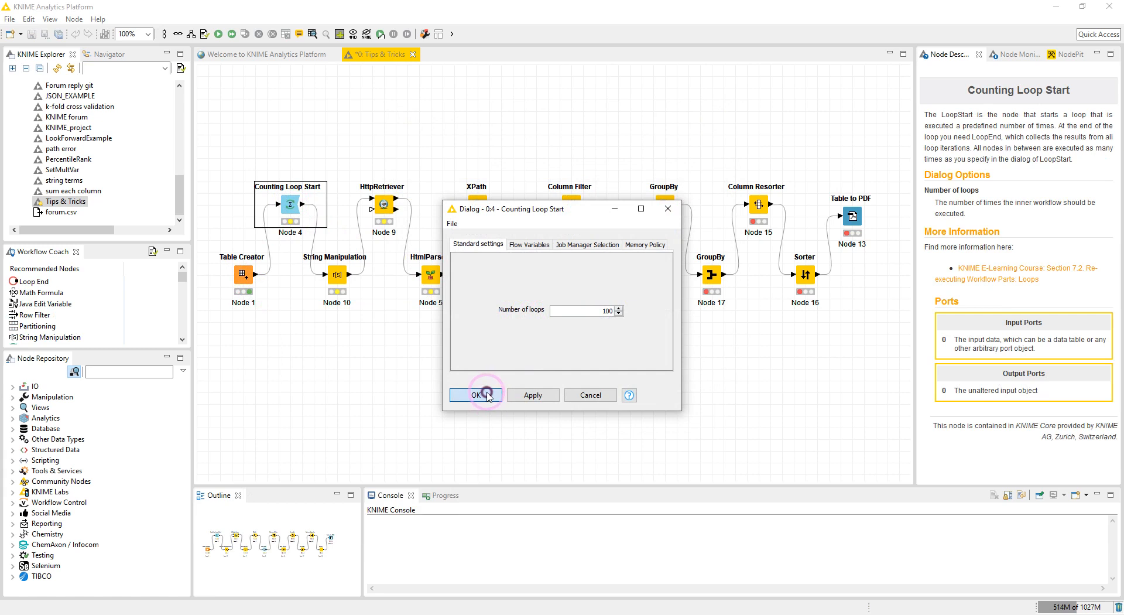
{"action": "right_click", "coordinate": [298, 213]}
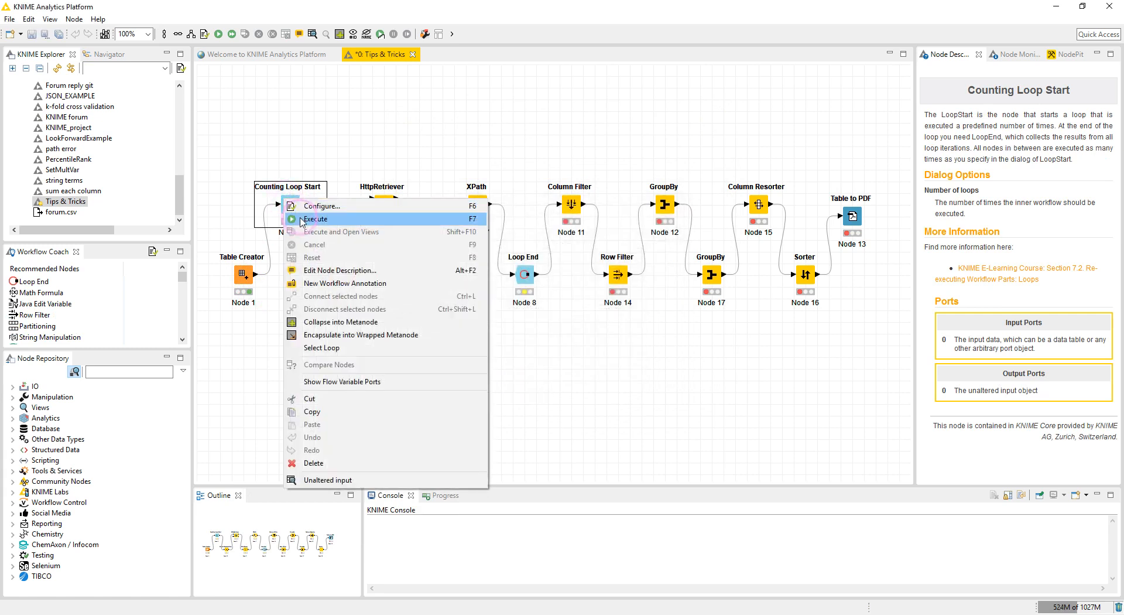
{"action": "left_click", "coordinate": [303, 219]}
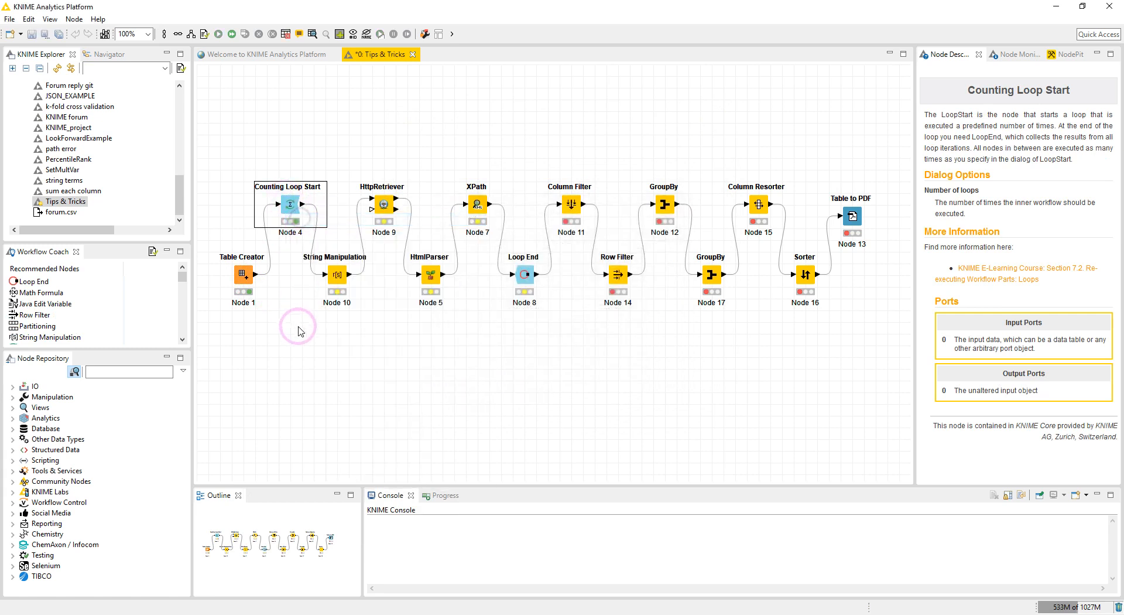
Open the String Manipulation node's dialog, examine the join expression with the currentIteration variable, and cancel.
{"action": "double_click", "coordinate": [342, 279]}
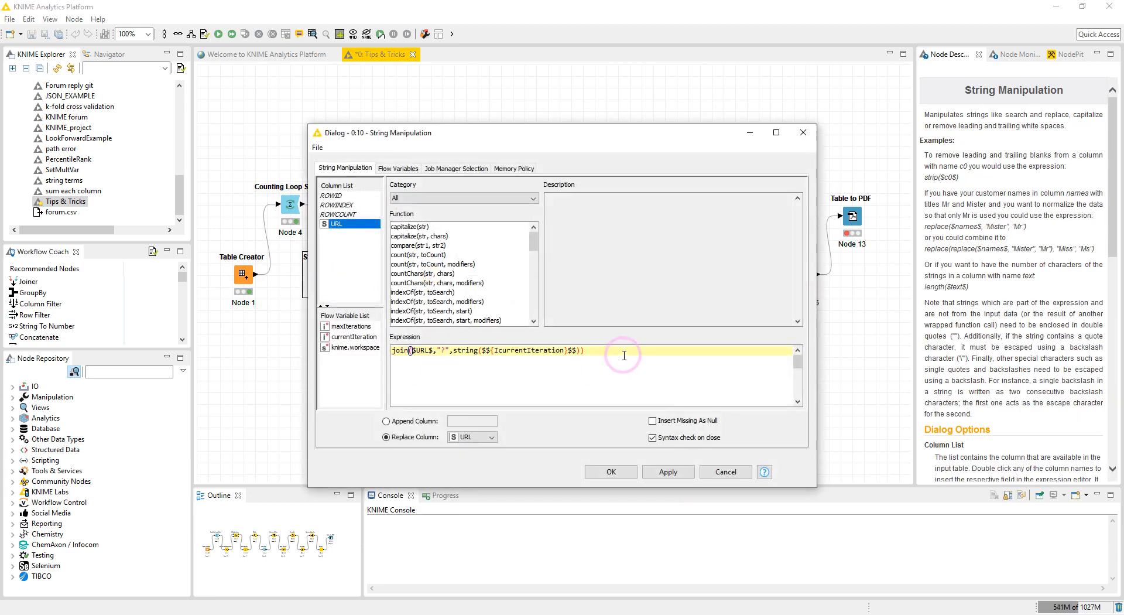
{"action": "left_click_drag", "start_coordinate": [484, 358], "coordinate": [387, 354]}
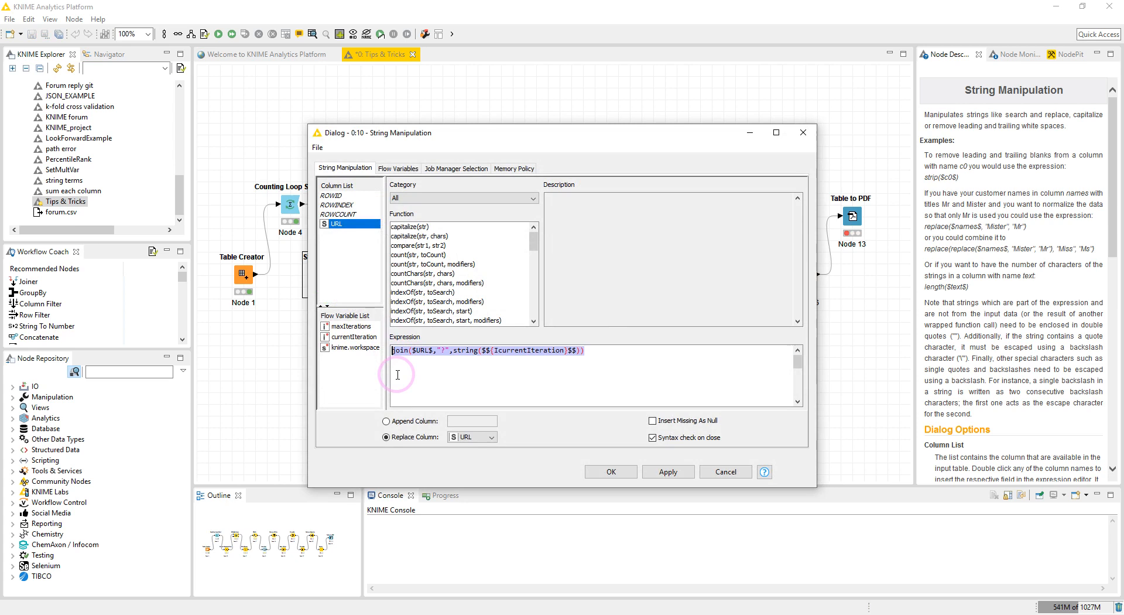
{"action": "left_click", "coordinate": [407, 372]}
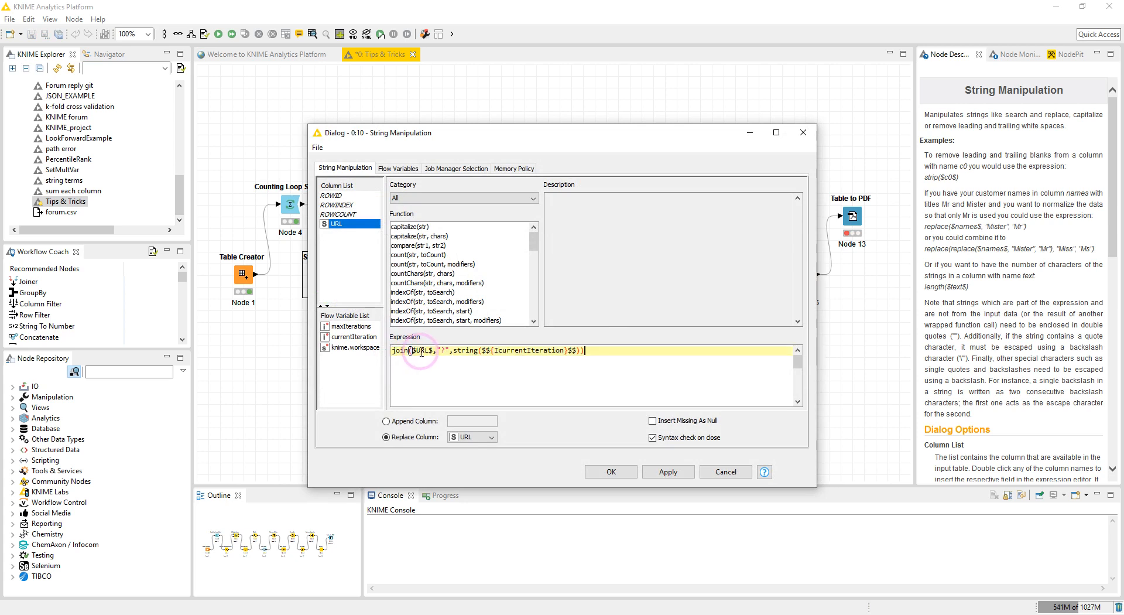
{"action": "key", "text": "End"}
{"action": "left_click_drag", "start_coordinate": [413, 350], "coordinate": [429, 349]}
{"action": "left_click", "coordinate": [439, 350]}
{"action": "left_click_drag", "start_coordinate": [441, 350], "coordinate": [564, 350]}
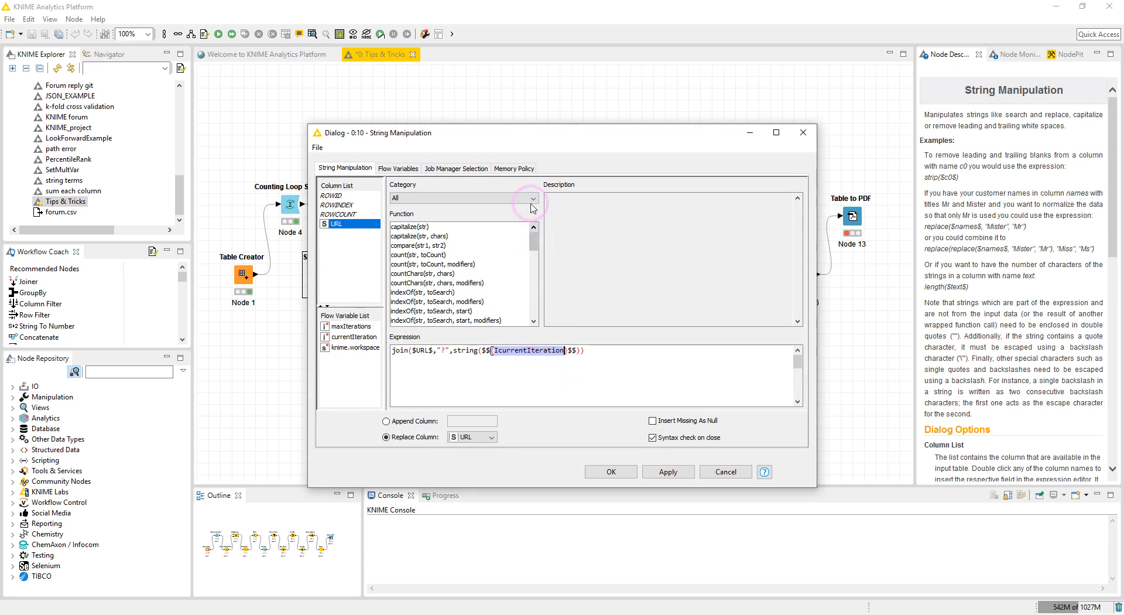
{"action": "left_click_drag", "start_coordinate": [532, 141], "coordinate": [651, 128]}
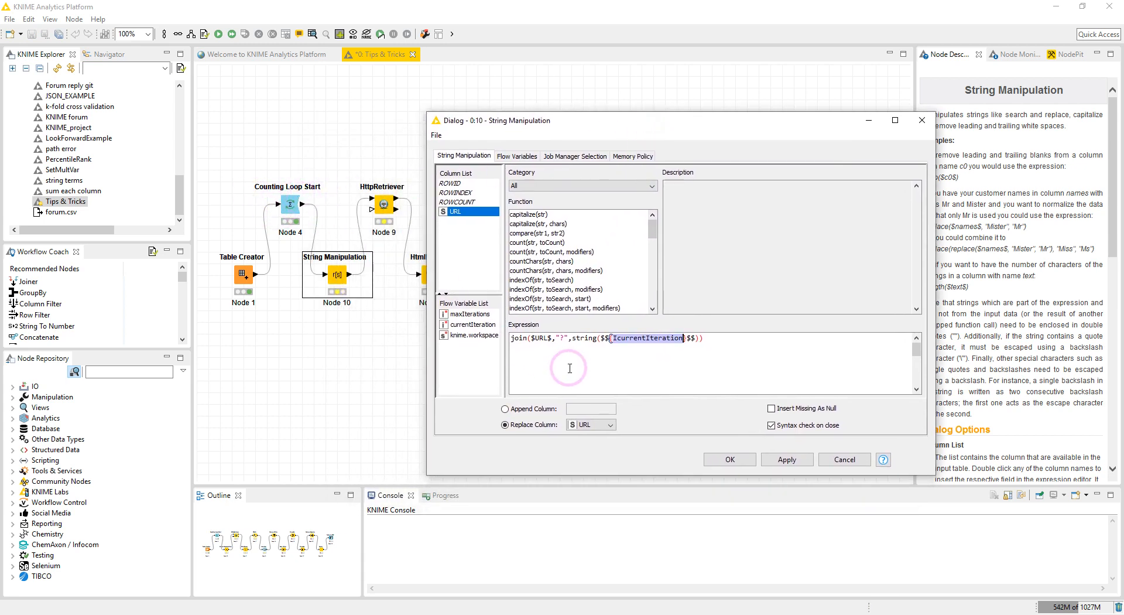
{"action": "left_click", "coordinate": [844, 460]}
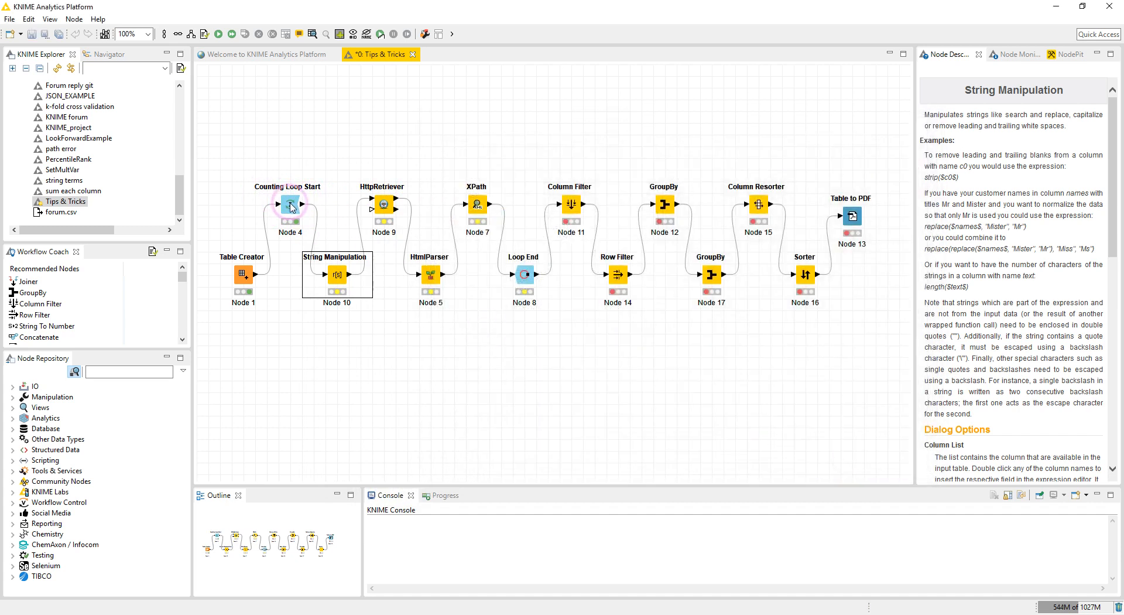
View the Counting Loop Start's output and inspect its flow variables, including maxIterations and currentIteration.
{"action": "right_click", "coordinate": [290, 205]}
{"action": "left_click", "coordinate": [322, 487]}
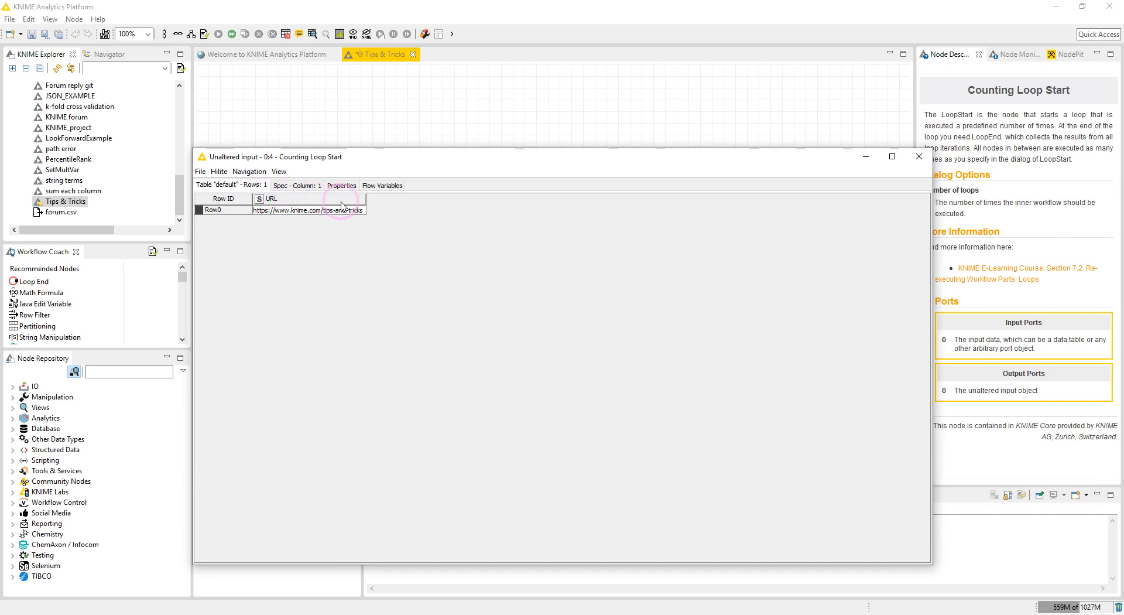
{"action": "left_click", "coordinate": [382, 185]}
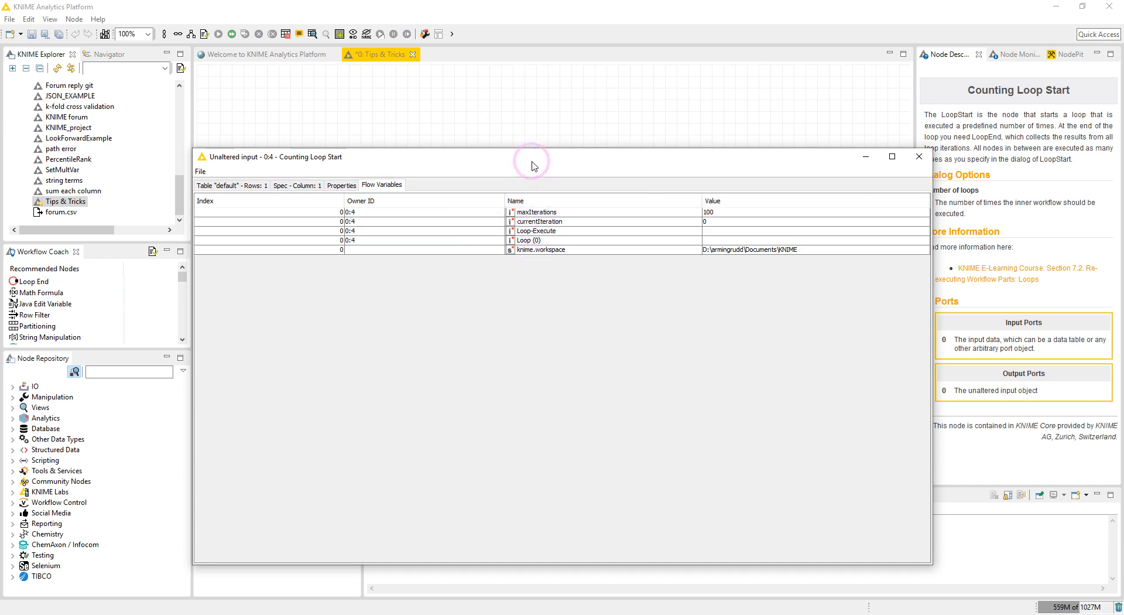
{"action": "left_click_drag", "start_coordinate": [531, 157], "coordinate": [525, 121]}
{"action": "left_click", "coordinate": [522, 185]}
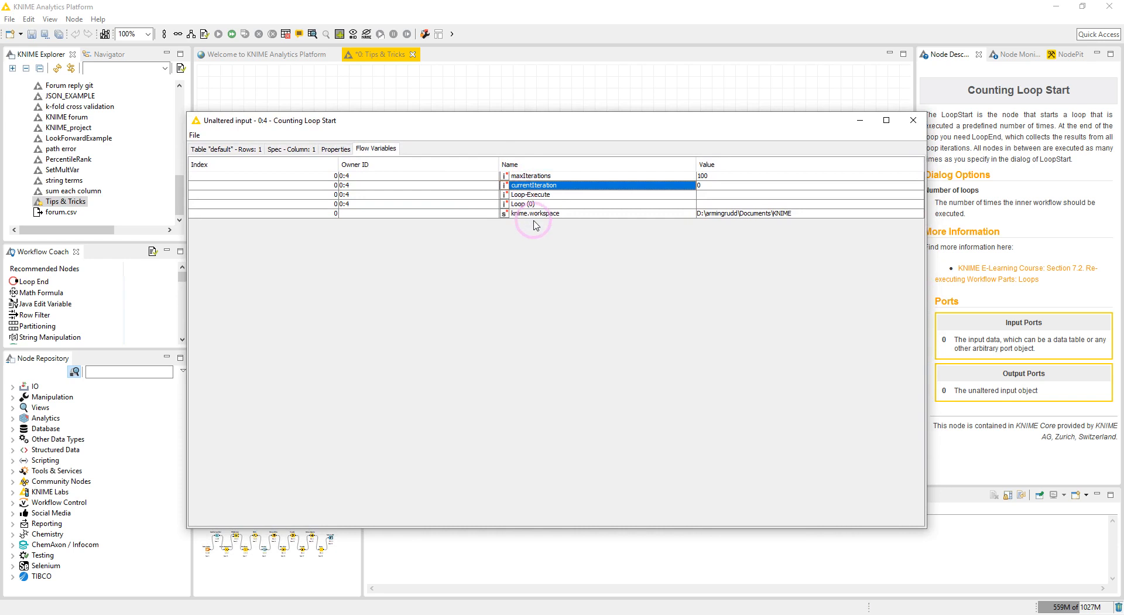
{"action": "left_click", "coordinate": [712, 186]}
{"action": "left_click_drag", "start_coordinate": [627, 120], "coordinate": [631, 149]}
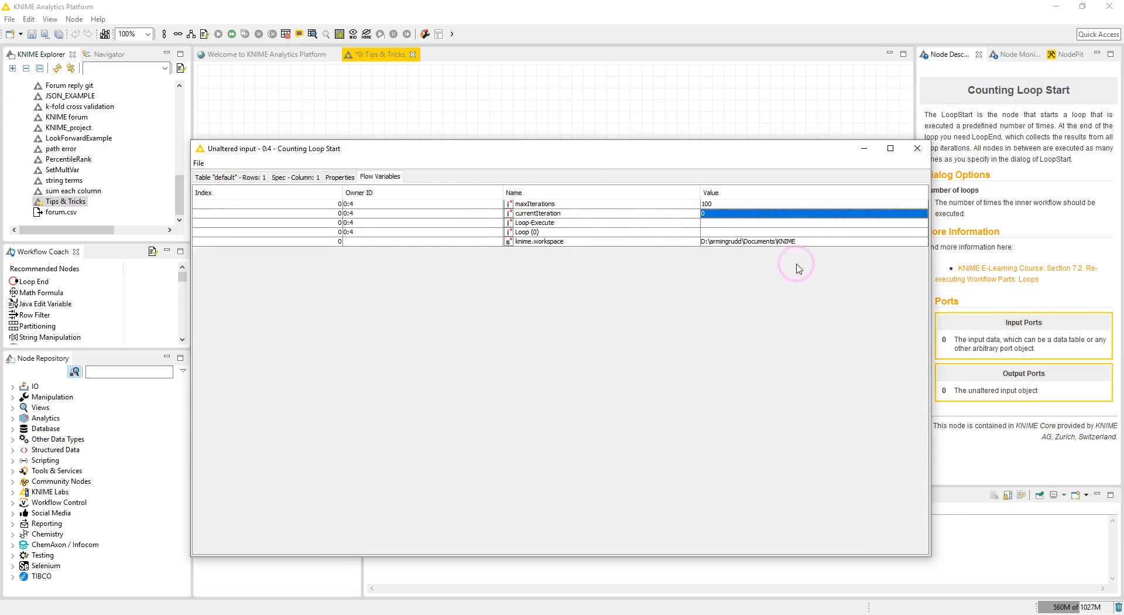
{"action": "left_click", "coordinate": [916, 149]}
Reopen the String Manipulation expression to examine the string conversion of currentIteration, then cancel.
{"action": "double_click", "coordinate": [340, 279]}
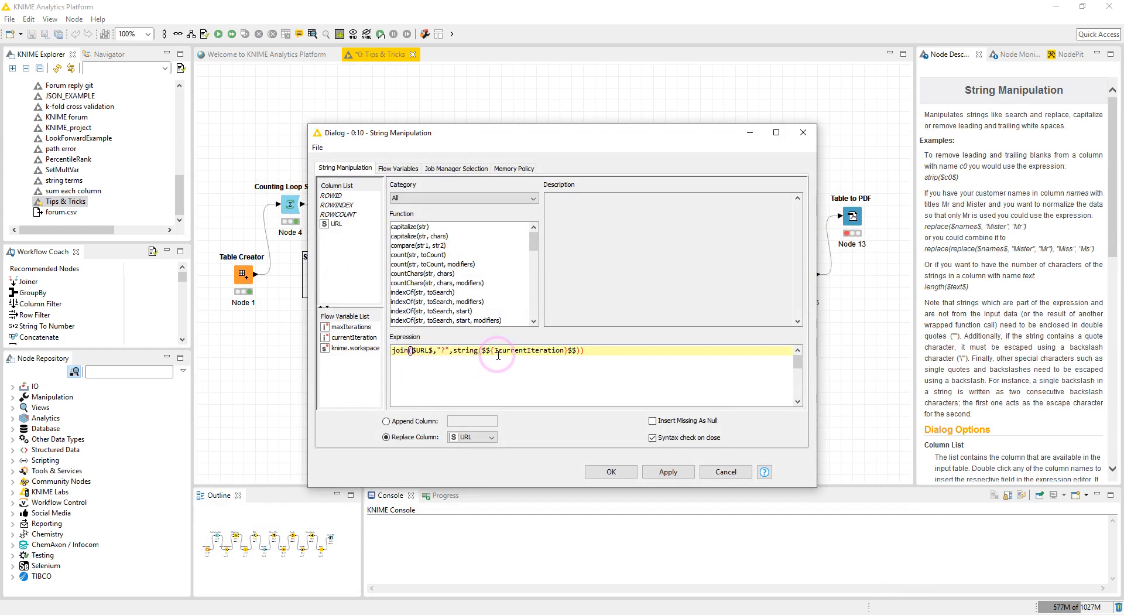
{"action": "left_click_drag", "start_coordinate": [493, 350], "coordinate": [565, 350]}
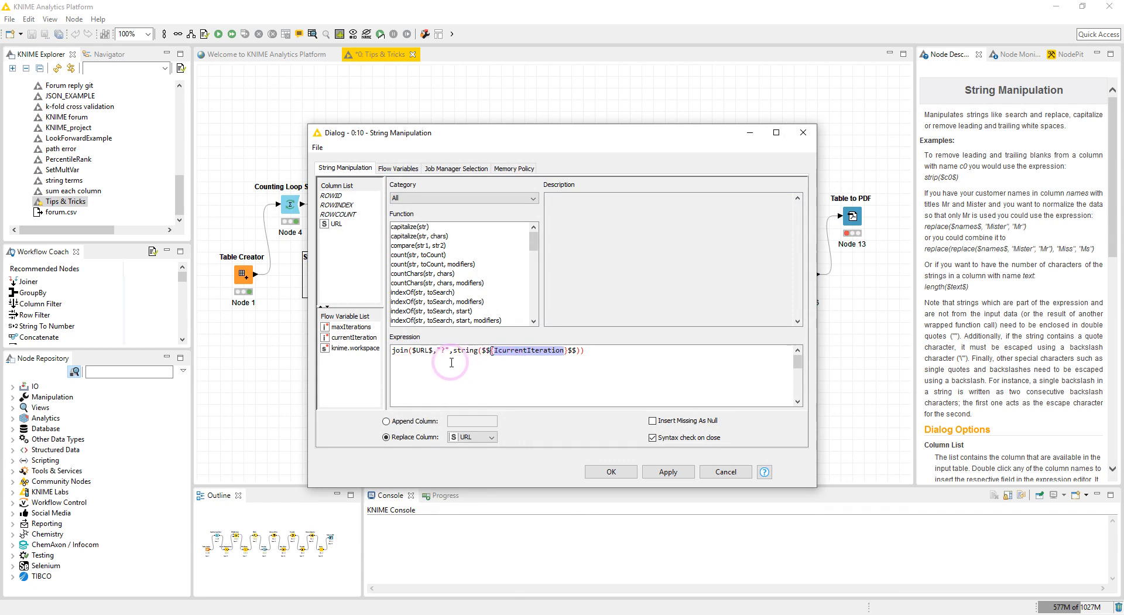
{"action": "left_click_drag", "start_coordinate": [453, 350], "coordinate": [477, 350]}
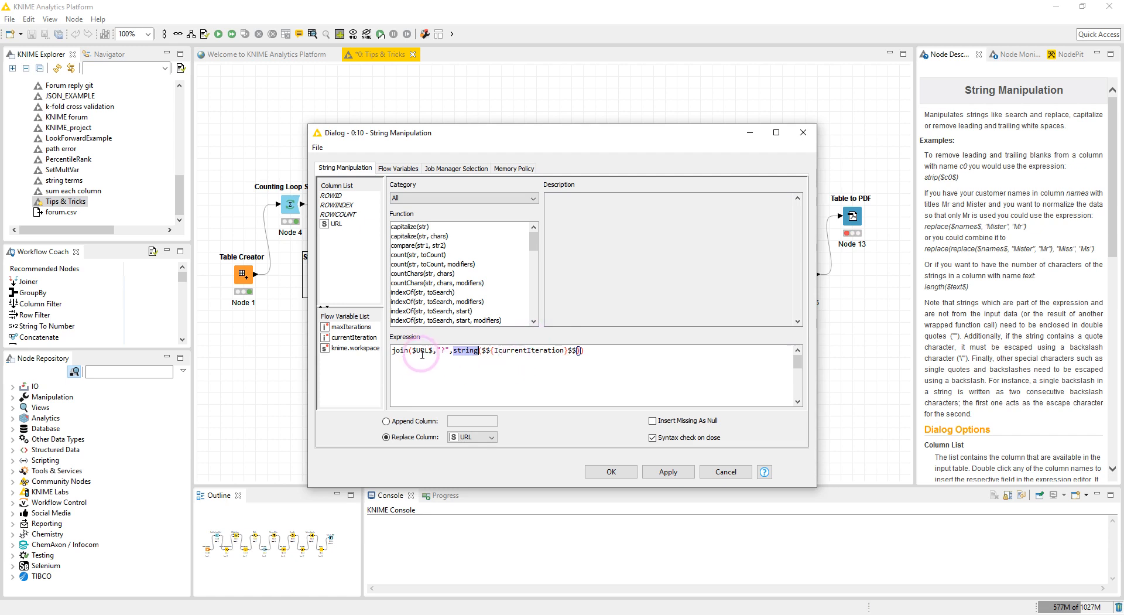
{"action": "left_click", "coordinate": [725, 471]}
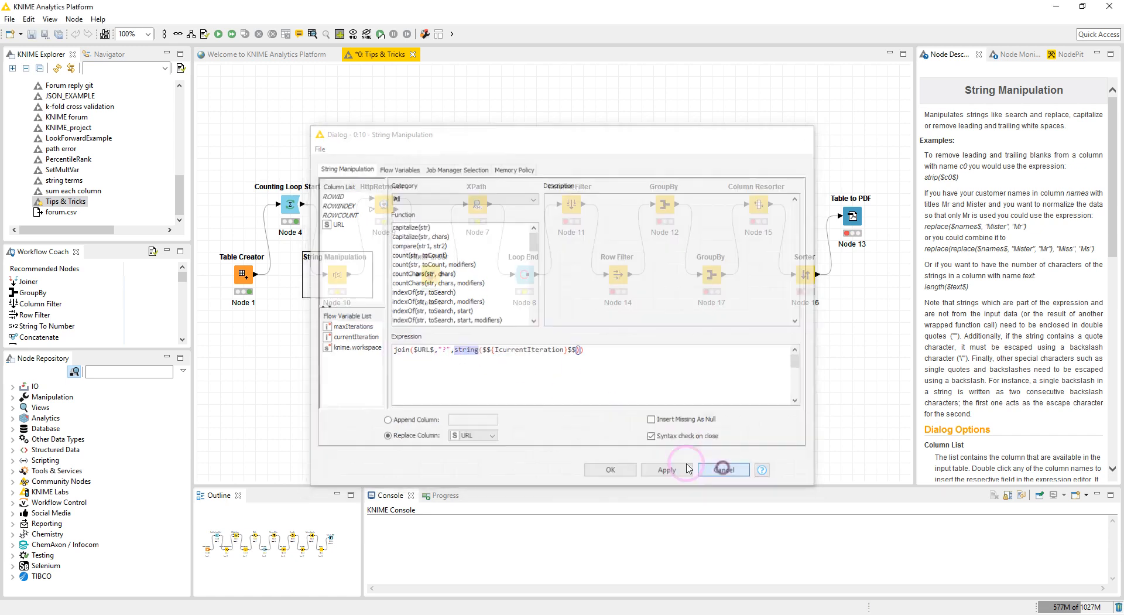
Execute the String Manipulation node and view its appended table with the iteration-suffixed URL.
{"action": "right_click", "coordinate": [337, 282]}
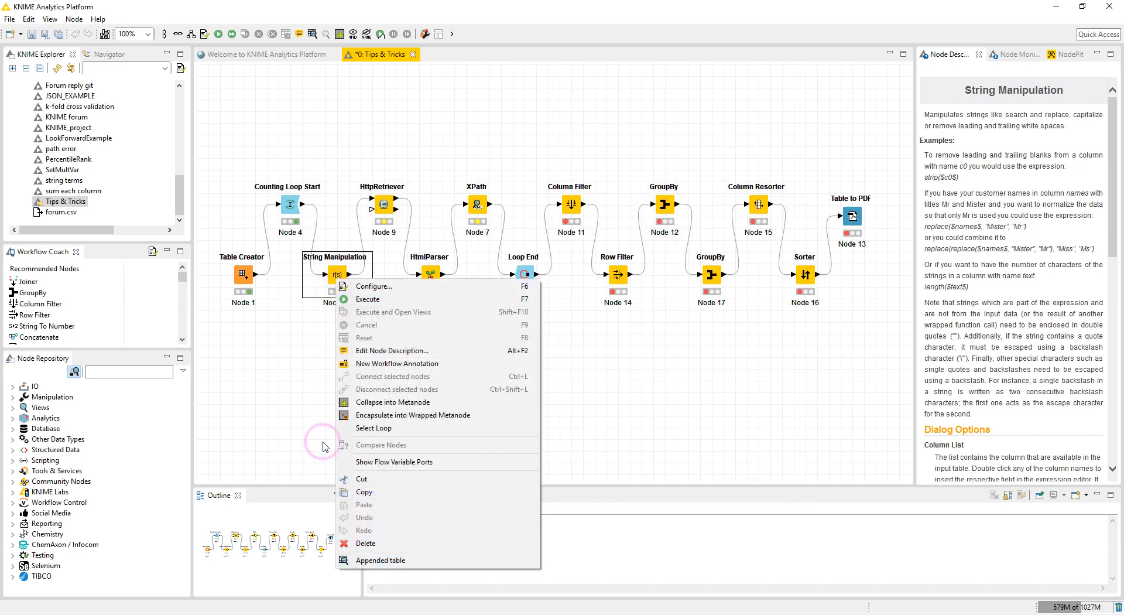
{"action": "left_click", "coordinate": [358, 301]}
{"action": "right_click", "coordinate": [330, 283]}
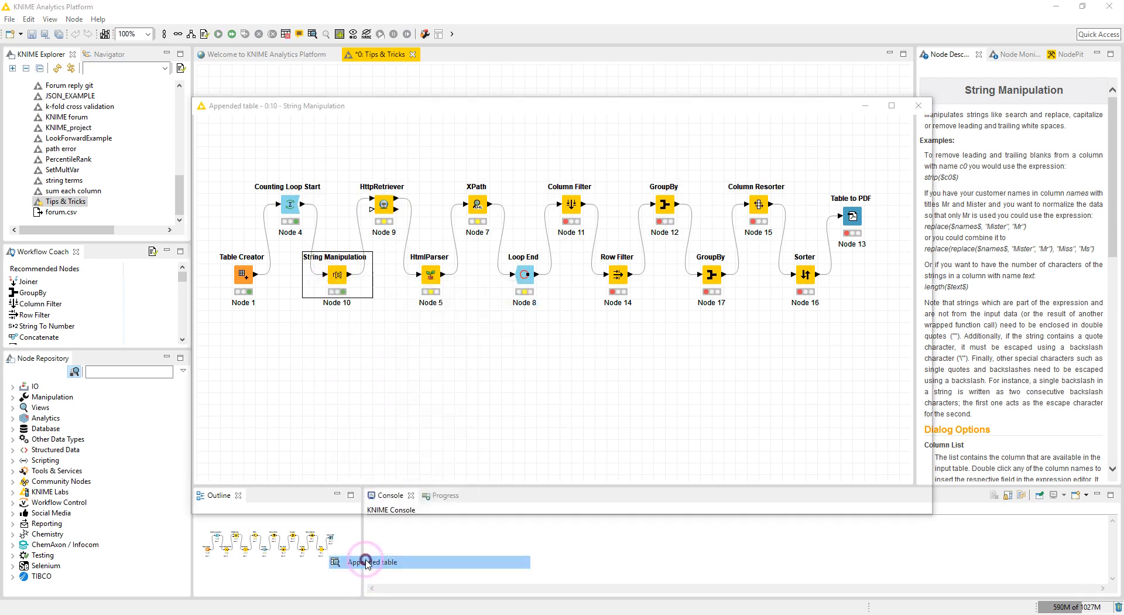
{"action": "left_click", "coordinate": [370, 559]}
{"action": "left_click", "coordinate": [372, 149]}
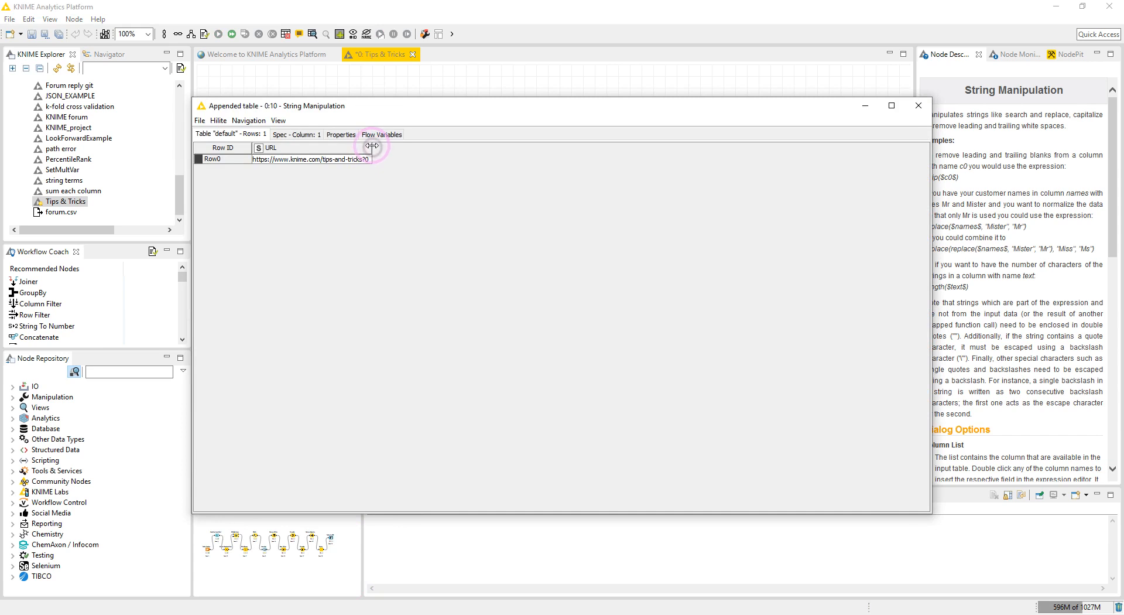
{"action": "left_click_drag", "start_coordinate": [373, 146], "coordinate": [404, 146]}
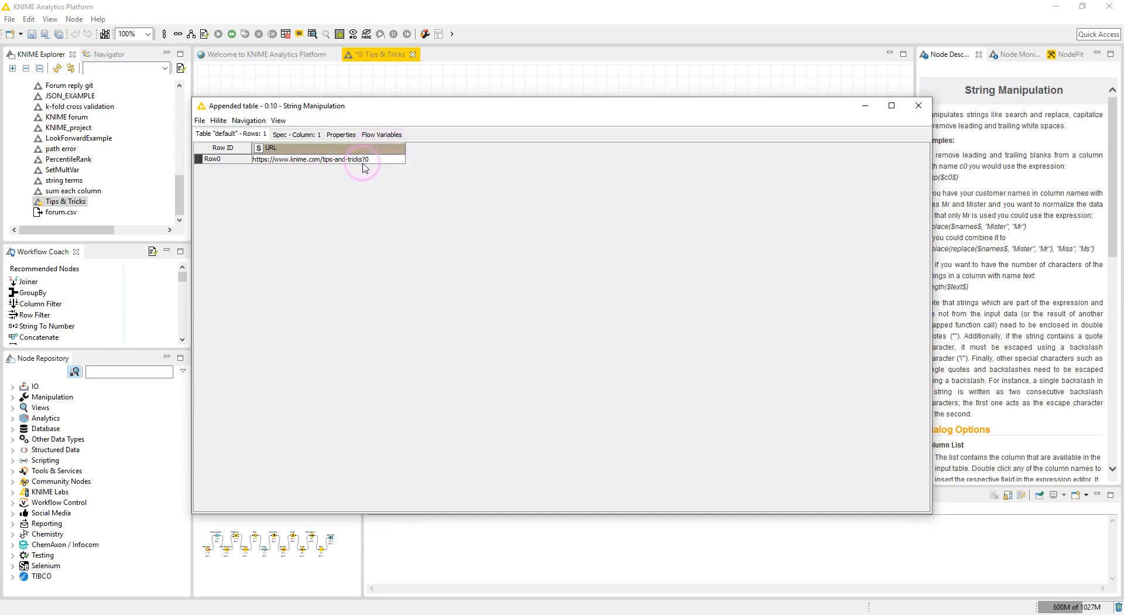
{"action": "left_click", "coordinate": [918, 105]}
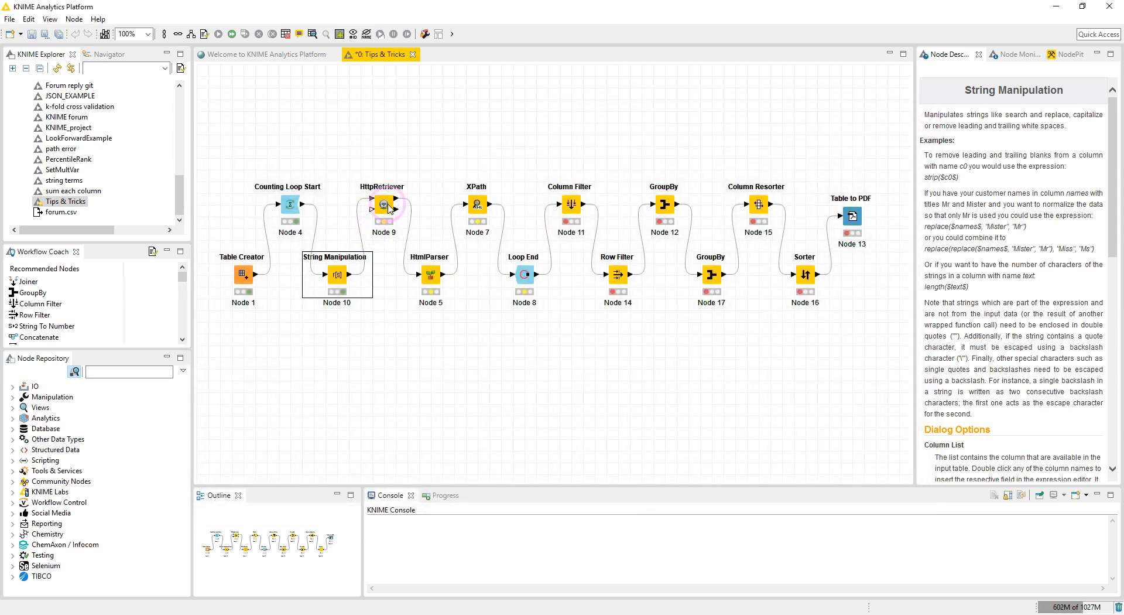
Configure the HttpRetriever to use the URL column as its URL input.
{"action": "double_click", "coordinate": [387, 206]}
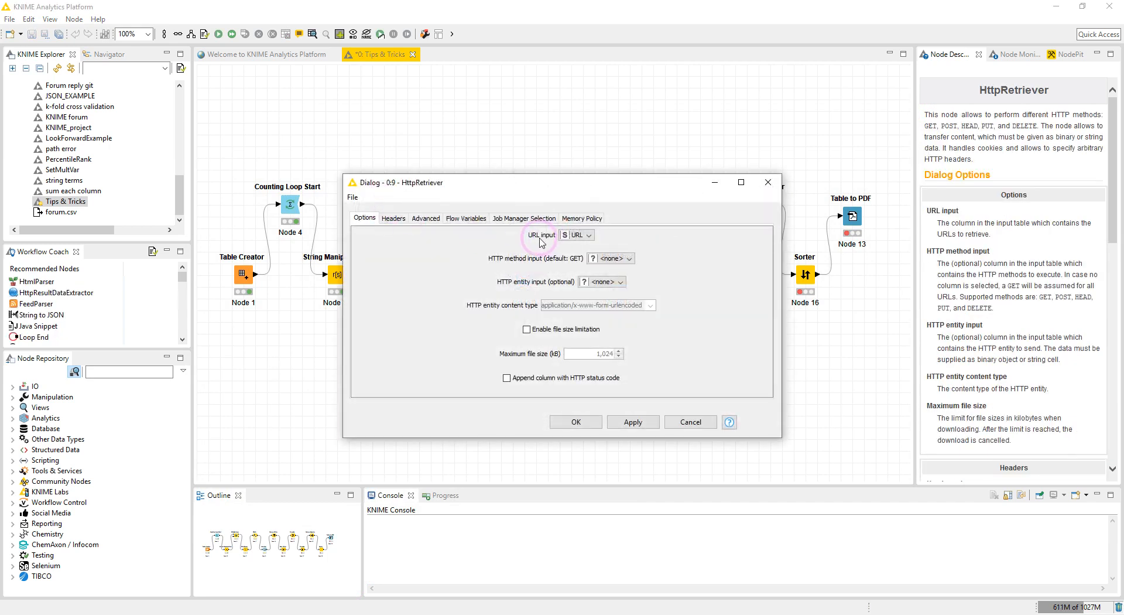
{"action": "left_click", "coordinate": [575, 235]}
{"action": "left_click", "coordinate": [548, 247]}
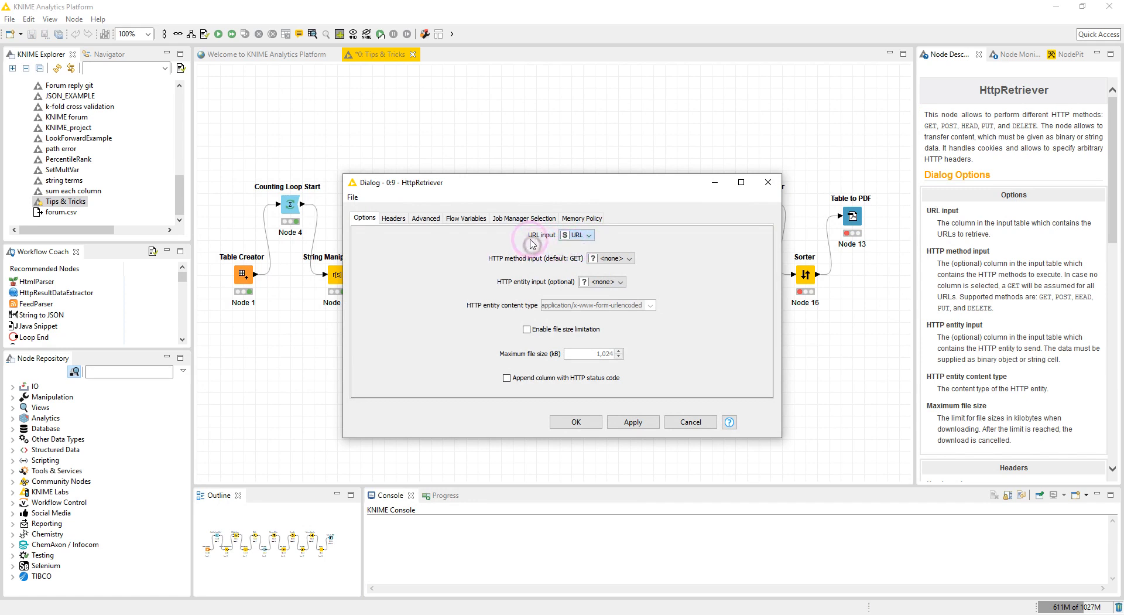
{"action": "left_click", "coordinate": [576, 421]}
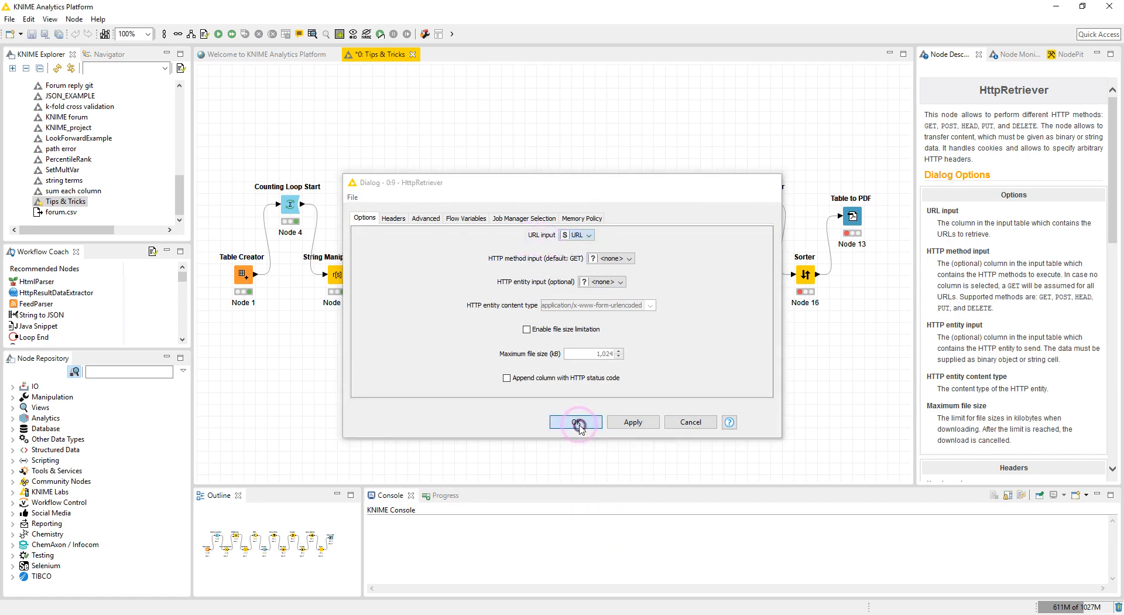
Execute the HttpRetriever node and view its HttpResult output.
{"action": "left_click", "coordinate": [381, 208]}
{"action": "right_click", "coordinate": [381, 208]}
{"action": "left_click", "coordinate": [389, 224]}
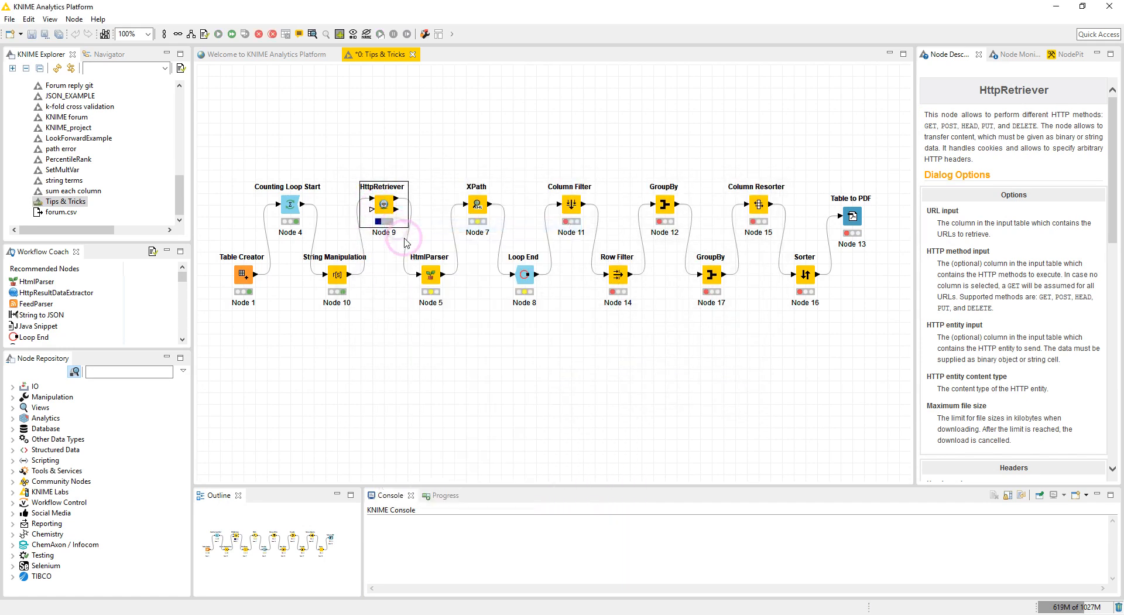
{"action": "right_click", "coordinate": [384, 212]}
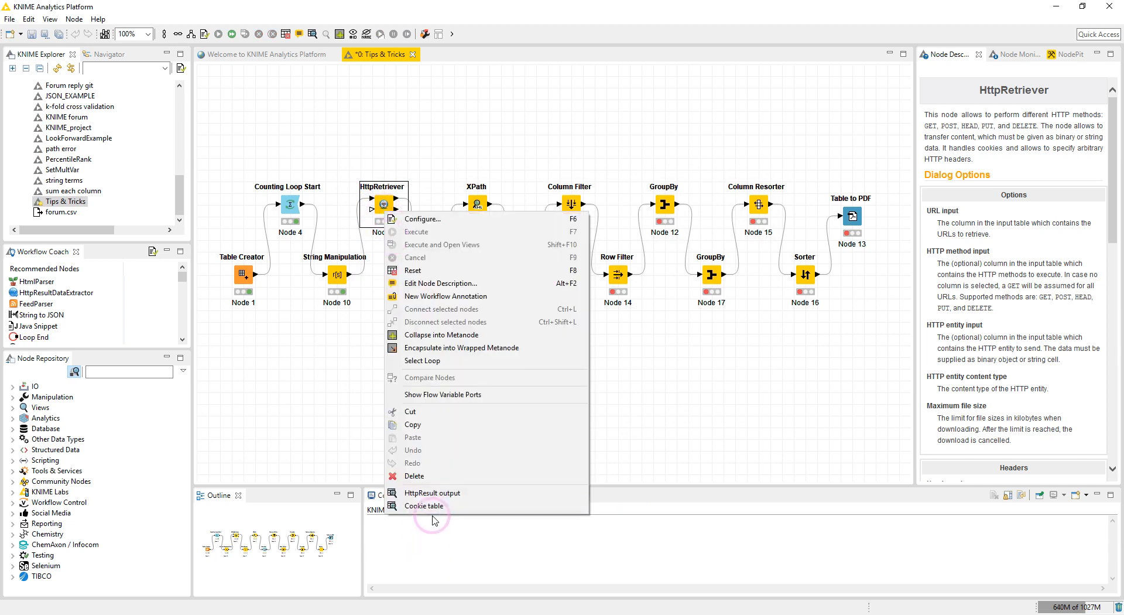
{"action": "left_click", "coordinate": [431, 493]}
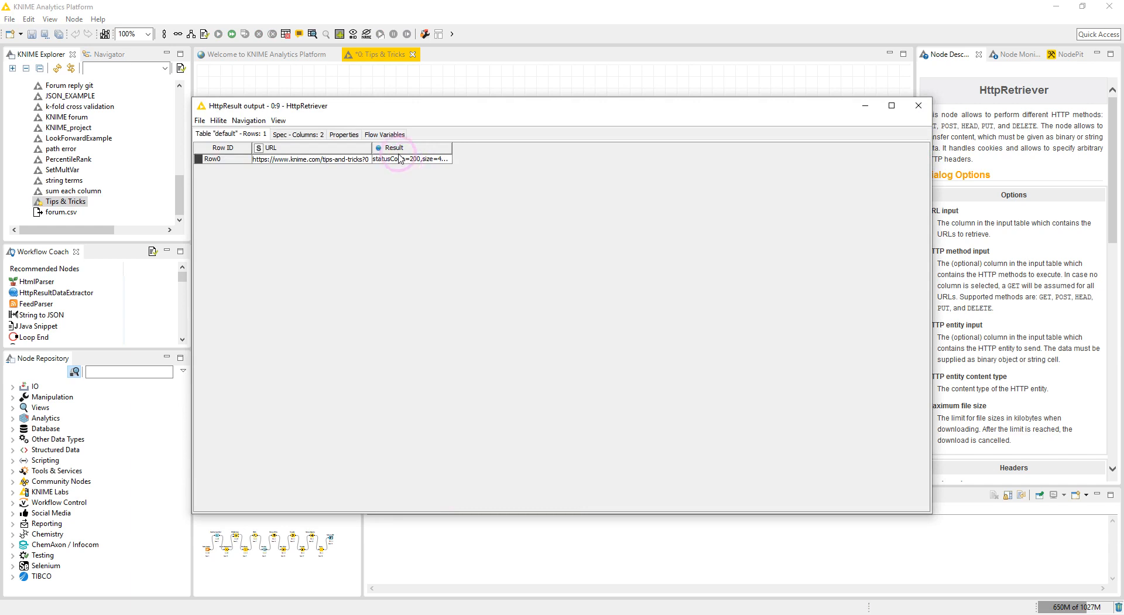
{"action": "left_click", "coordinate": [921, 107]}
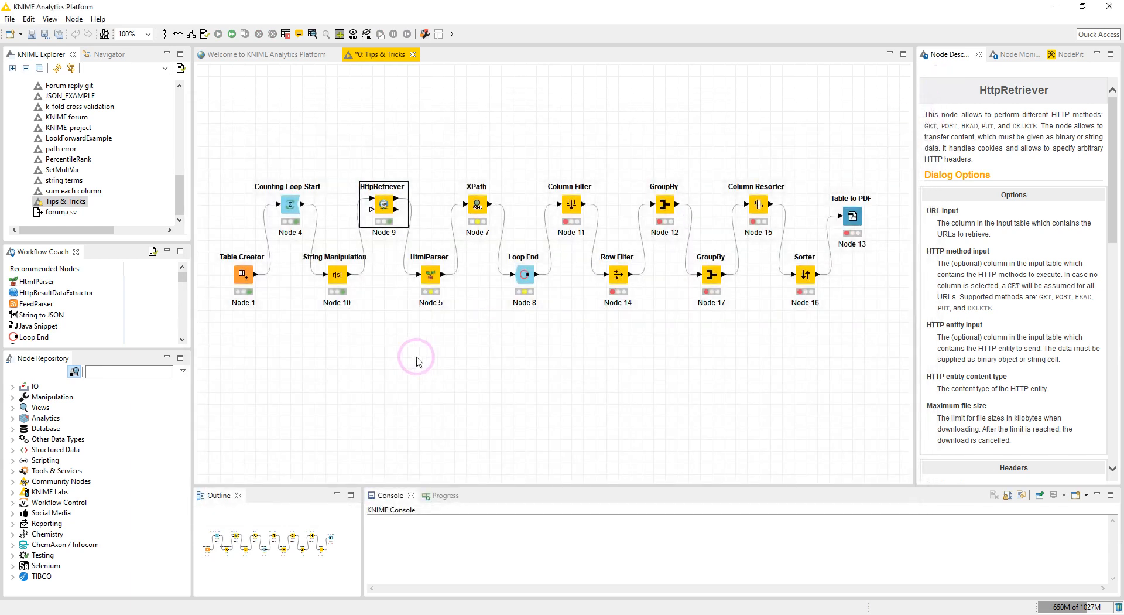
Set the HtmlParser's input to the Result column, confirm, and execute the node.
{"action": "double_click", "coordinate": [430, 275]}
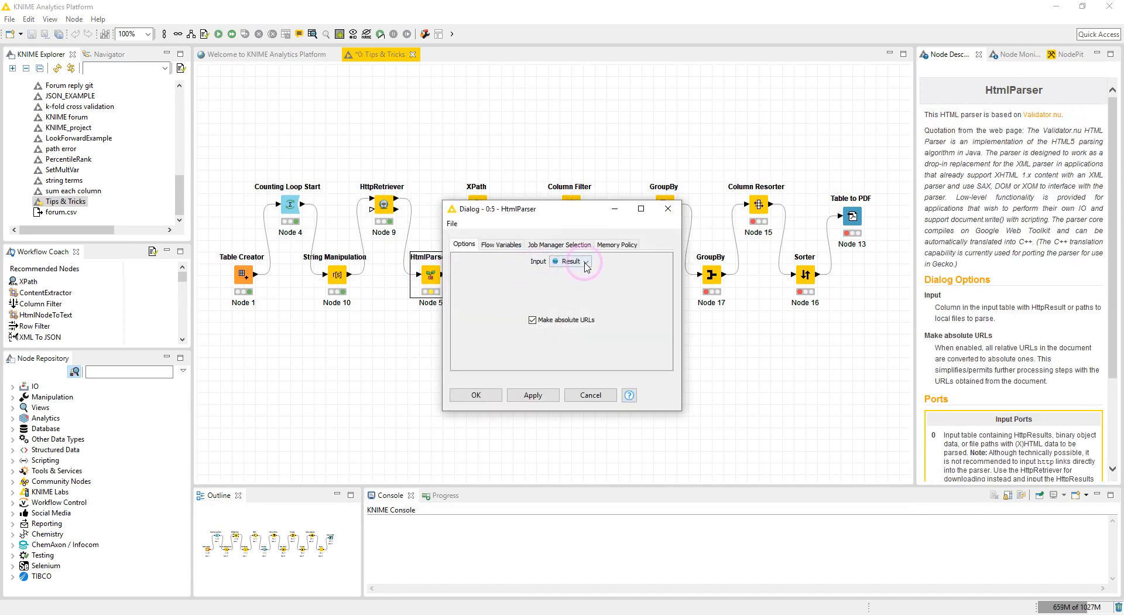
{"action": "left_click", "coordinate": [585, 262]}
{"action": "left_click", "coordinate": [603, 267]}
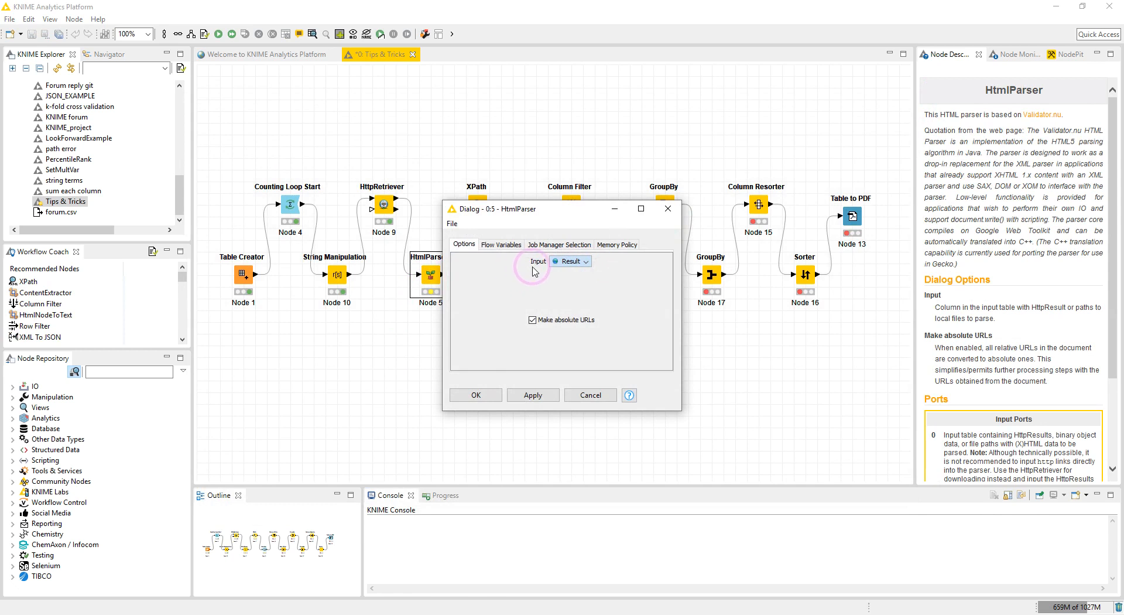
{"action": "left_click", "coordinate": [577, 262]}
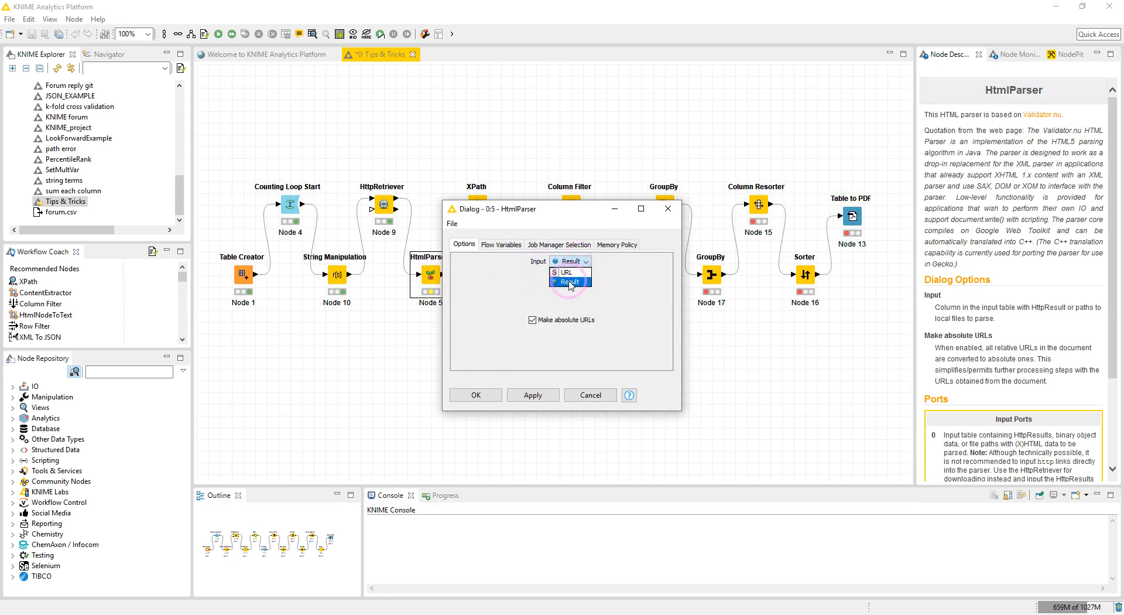
{"action": "left_click", "coordinate": [565, 282]}
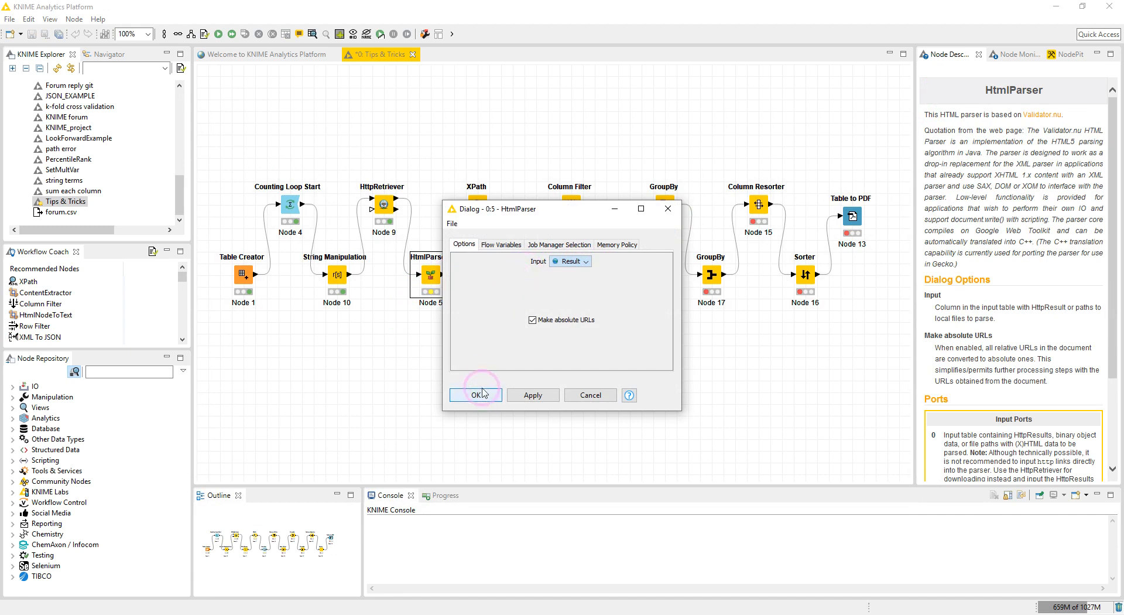
{"action": "left_click", "coordinate": [476, 394]}
{"action": "right_click", "coordinate": [426, 276]}
{"action": "left_click", "coordinate": [452, 295]}
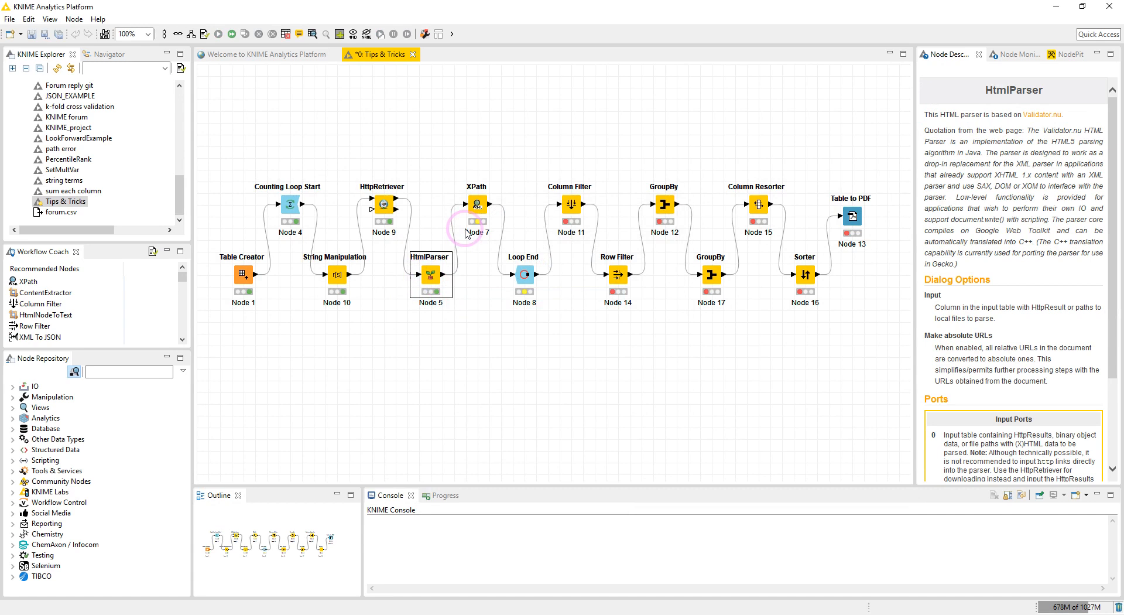
{"action": "left_click_drag", "start_coordinate": [477, 203], "coordinate": [485, 205]}
{"action": "double_click", "coordinate": [483, 204]}
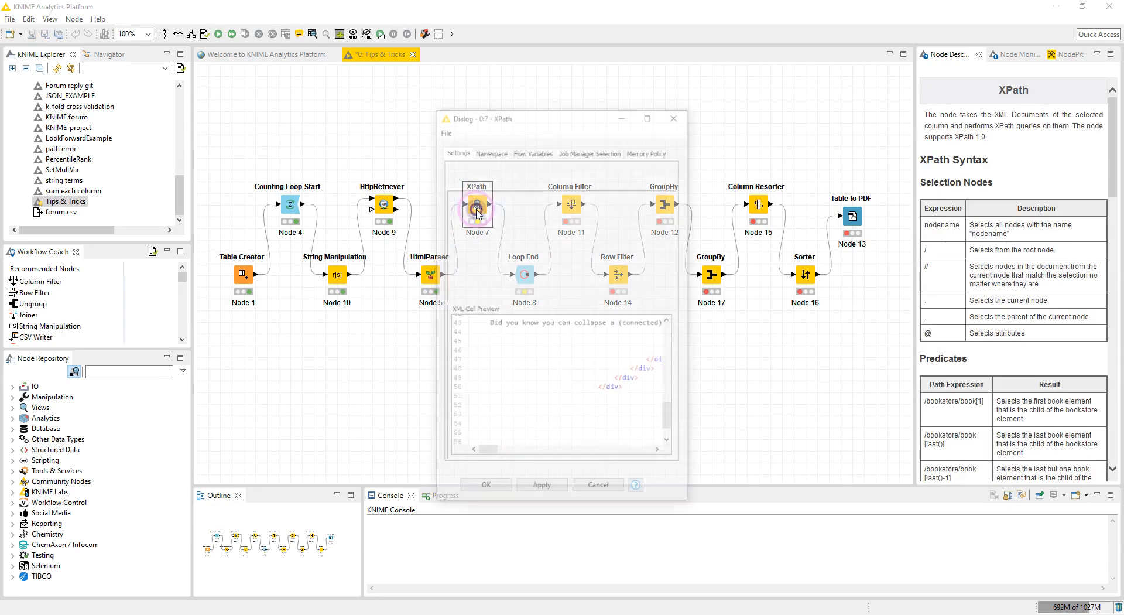
{"action": "left_click", "coordinate": [673, 117]}
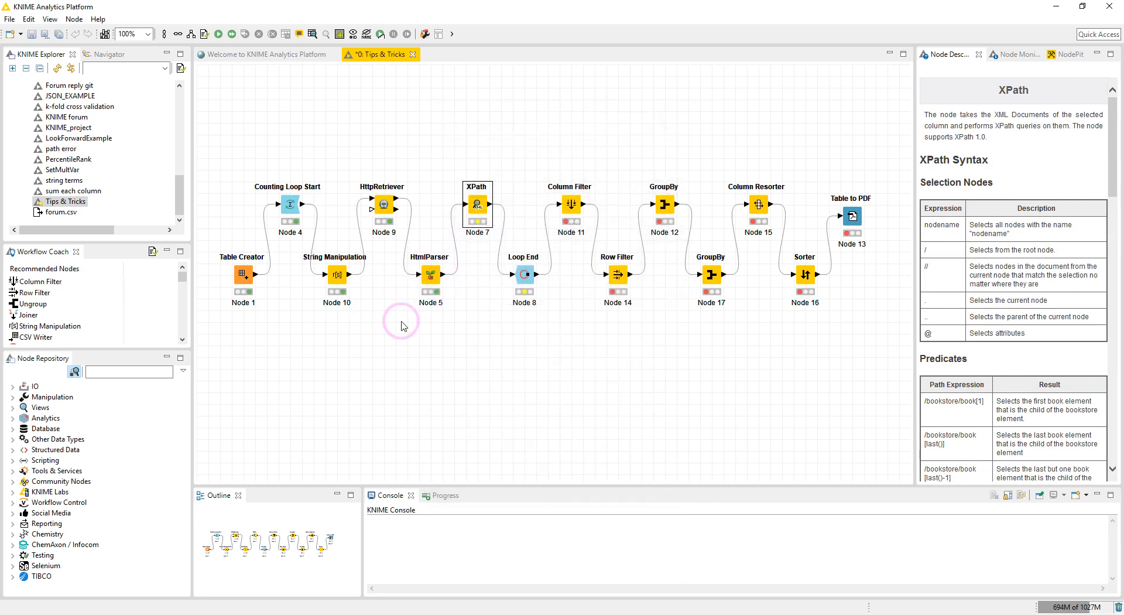
Open the HtmlParser's parsed documents output table.
{"action": "left_click", "coordinate": [431, 275]}
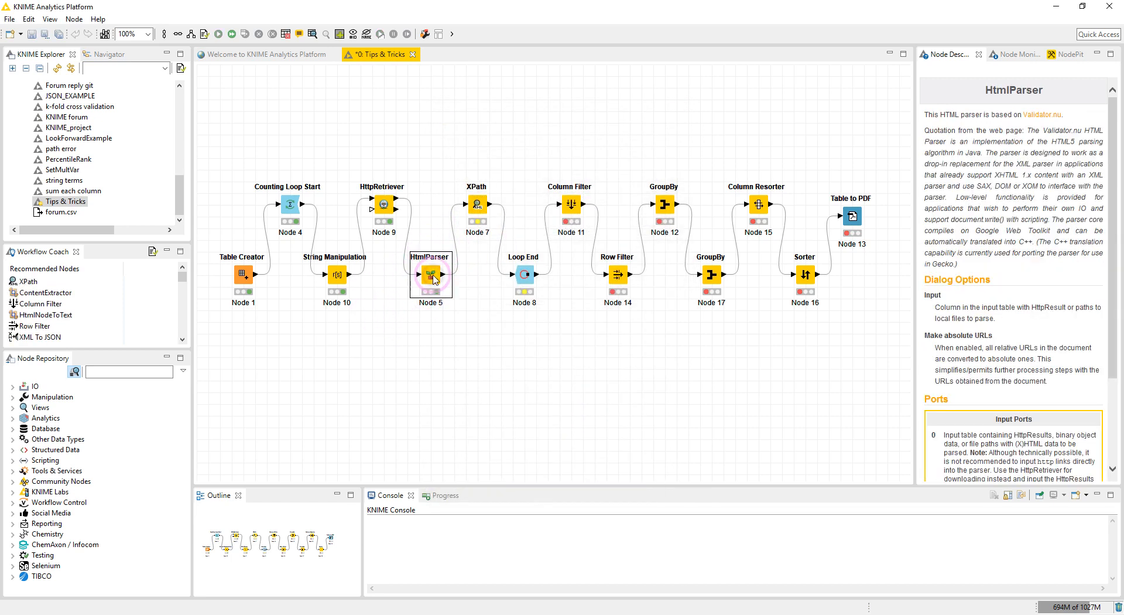
{"action": "right_click", "coordinate": [433, 279]}
{"action": "left_click", "coordinate": [459, 551]}
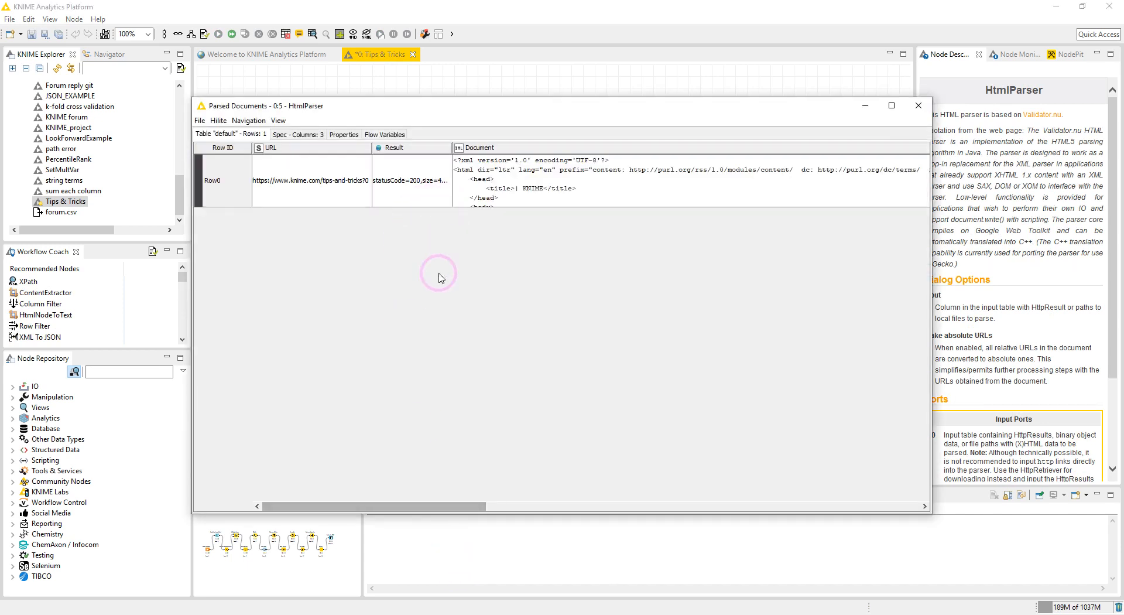
Reopen the HtmlParser's parsed documents output and examine the Document column.
{"action": "left_click", "coordinate": [919, 105]}
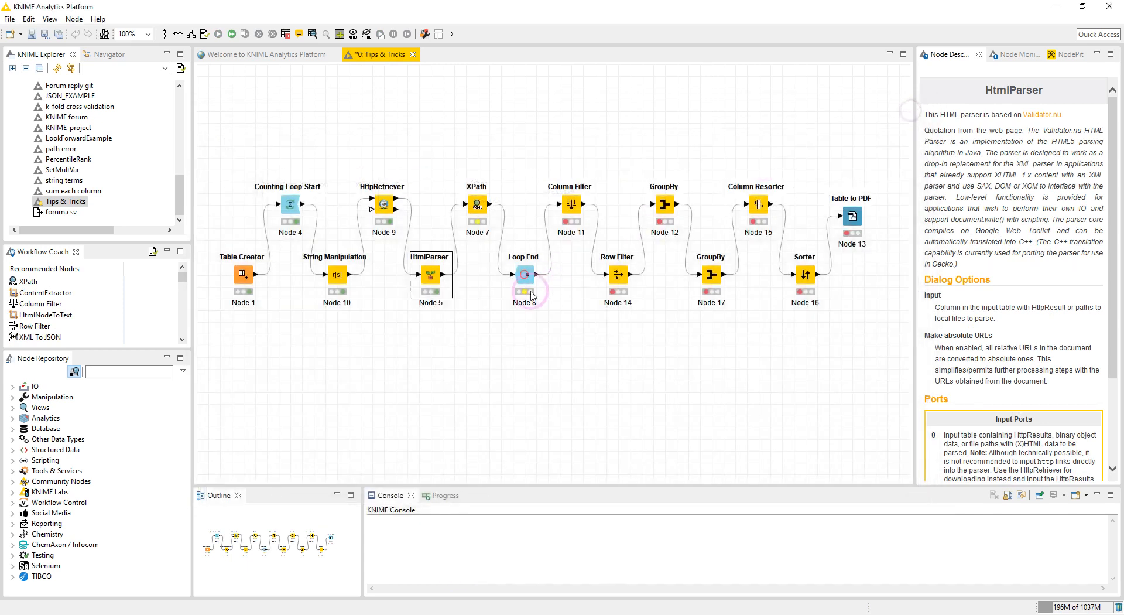
{"action": "right_click", "coordinate": [432, 279]}
{"action": "left_click", "coordinate": [462, 559]}
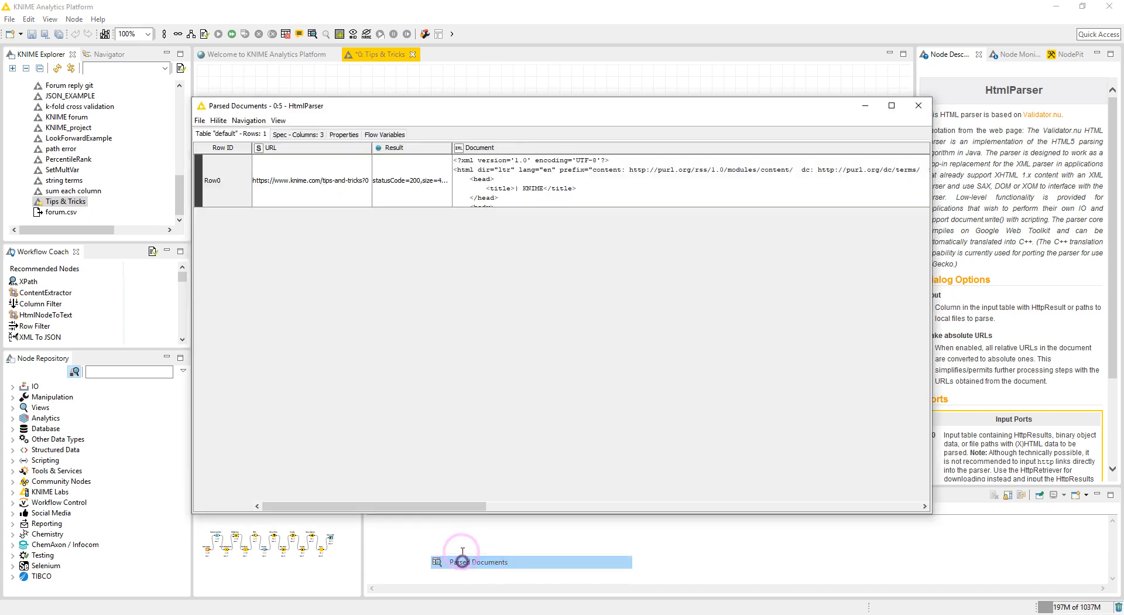
{"action": "right_click", "coordinate": [490, 147]}
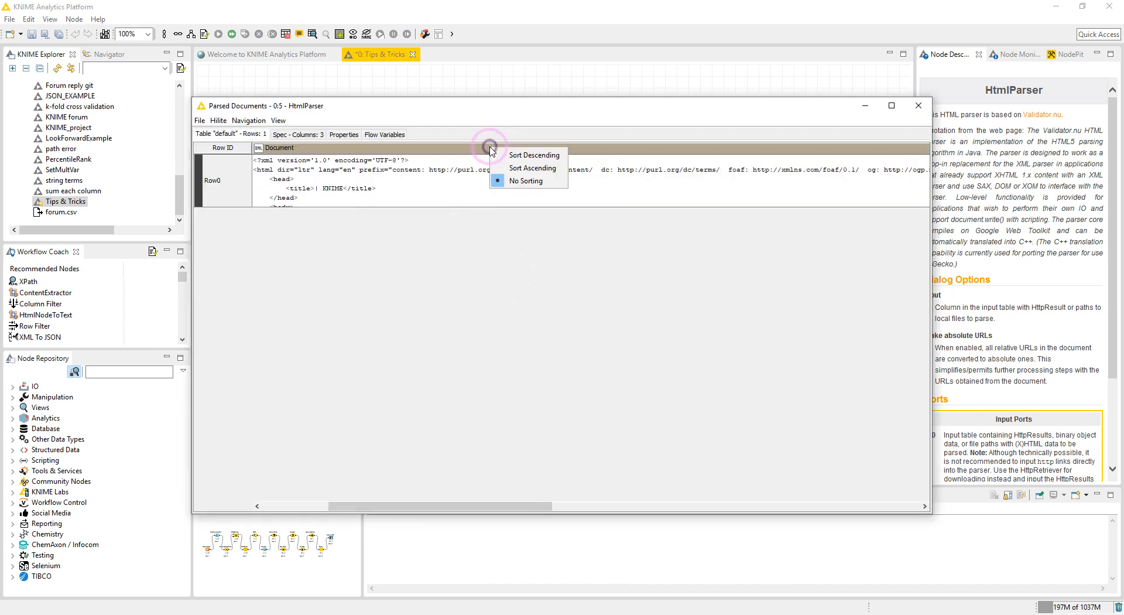
{"action": "left_click", "coordinate": [434, 304]}
{"action": "left_click", "coordinate": [295, 203]}
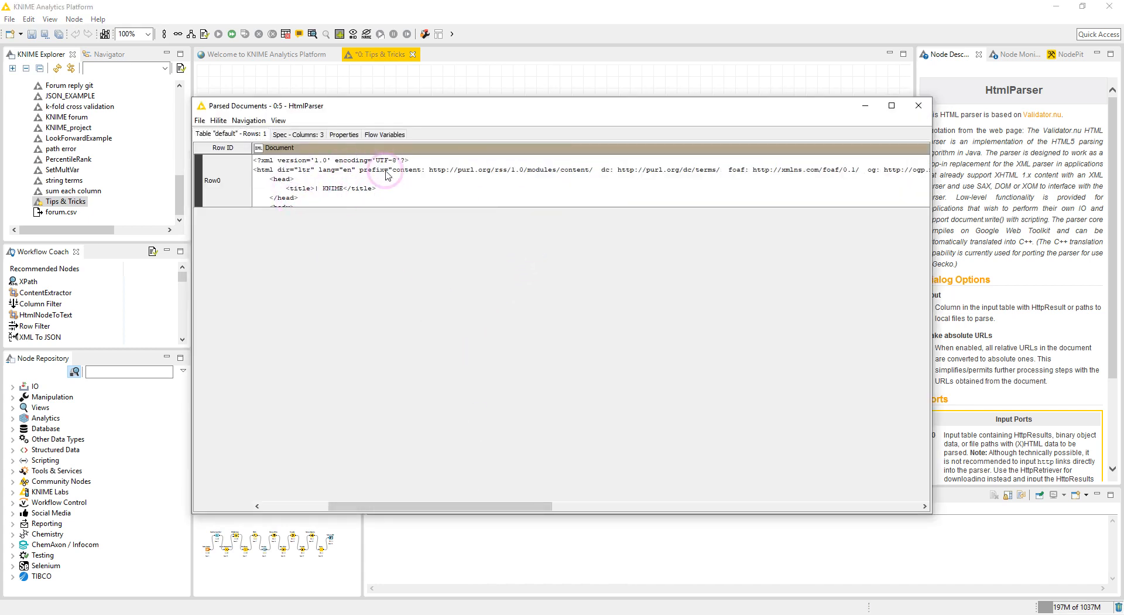
{"action": "left_click", "coordinate": [917, 104]}
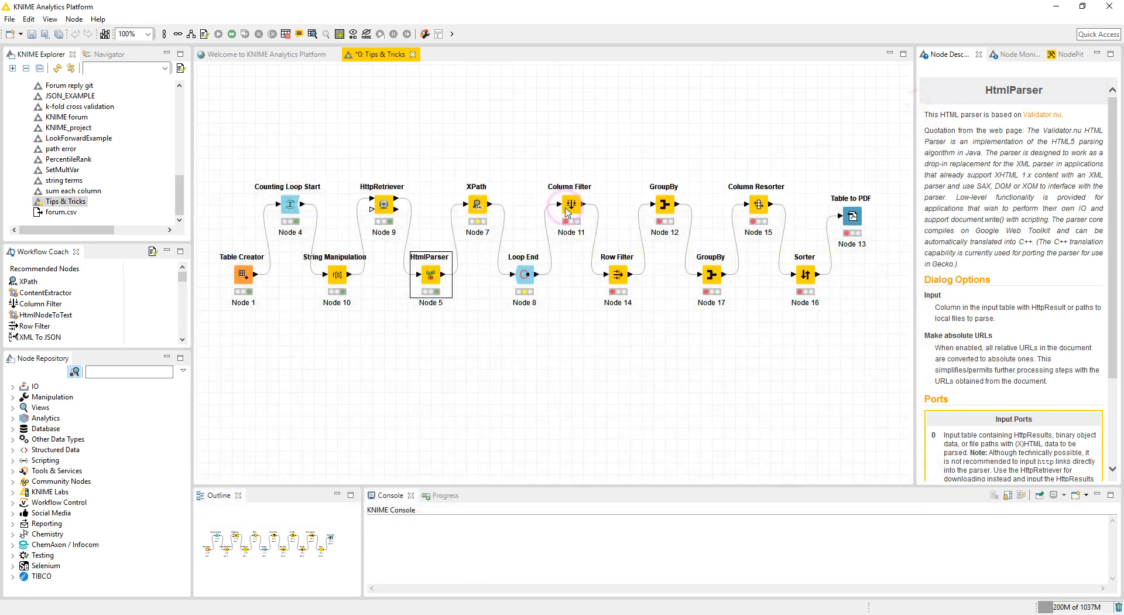
Open the XPath node's configuration and compare it with the tip text on the tips-and-tricks page in the browser.
{"action": "double_click", "coordinate": [478, 206]}
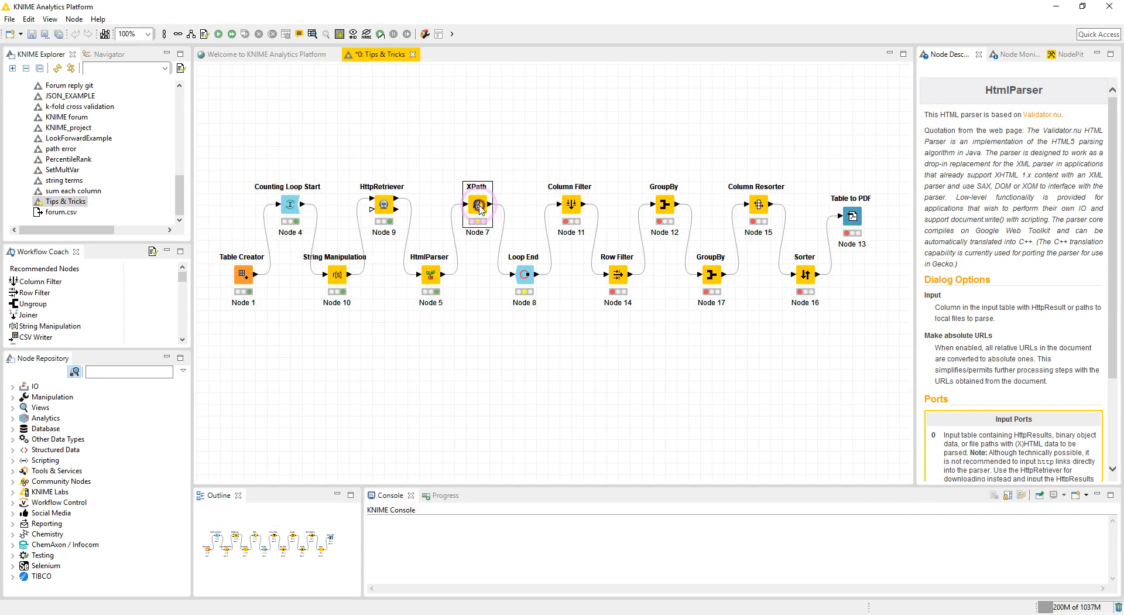
{"action": "left_click", "coordinate": [94, 613]}
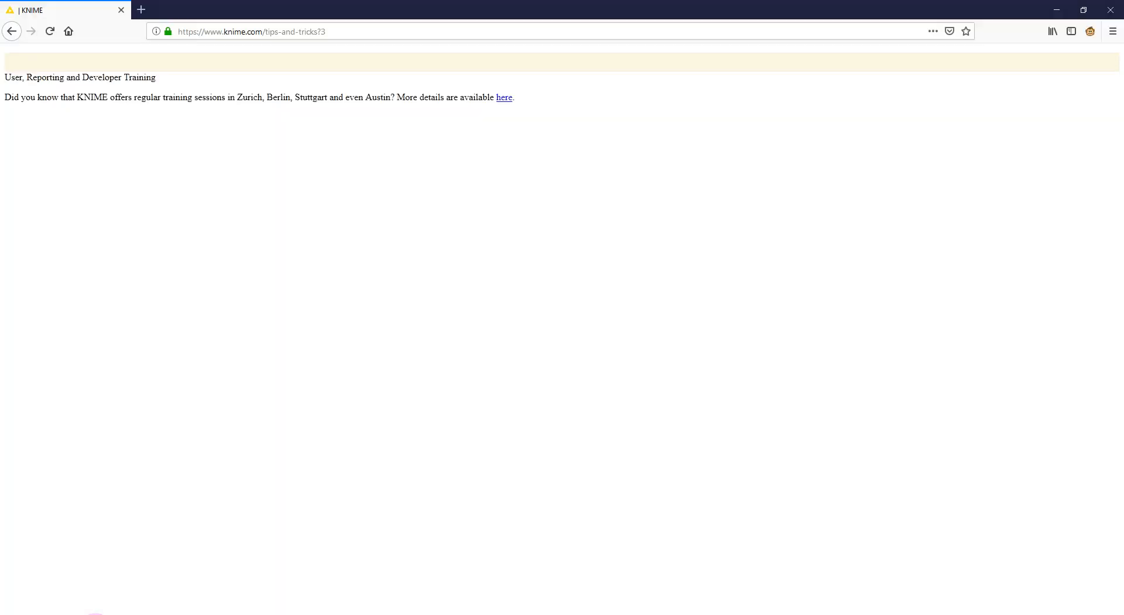
{"action": "left_click_drag", "start_coordinate": [4, 78], "coordinate": [108, 96]}
{"action": "triple_click", "coordinate": [90, 76]}
{"action": "left_click", "coordinate": [64, 111]}
{"action": "left_click_drag", "start_coordinate": [8, 98], "coordinate": [520, 102]}
{"action": "left_click", "coordinate": [369, 148]}
{"action": "left_click", "coordinate": [79, 614]}
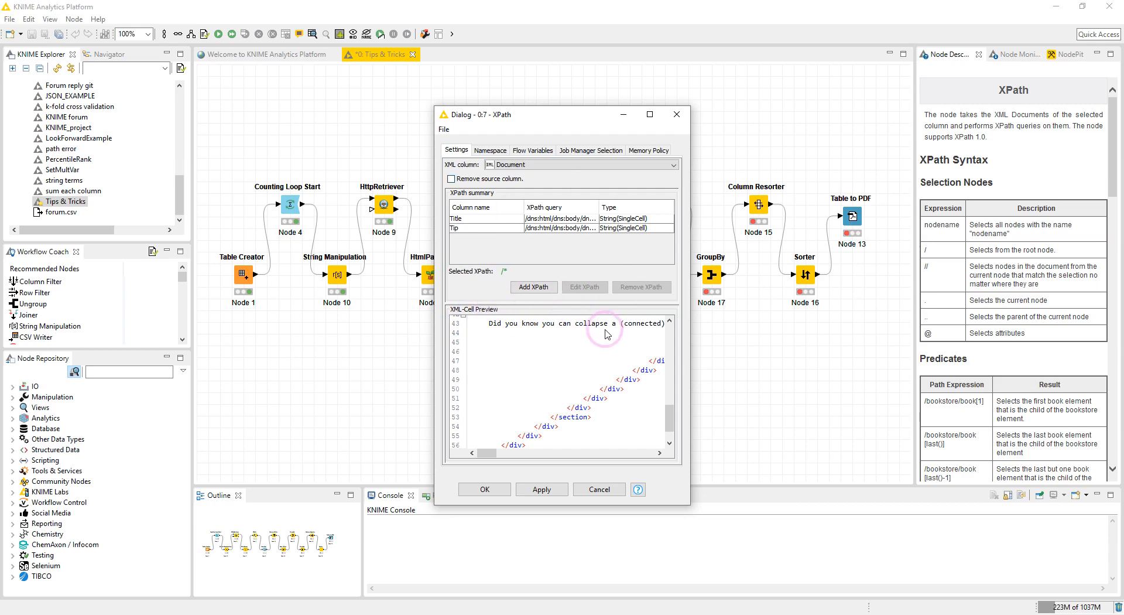
Enlarge the XPath dialog and examine the document structure in the XML-Cell Preview.
{"action": "scroll", "coordinate": [562, 394], "scroll_direction": "up", "scroll_amount": 1}
{"action": "scroll", "coordinate": [561, 396], "scroll_direction": "up", "scroll_amount": 2}
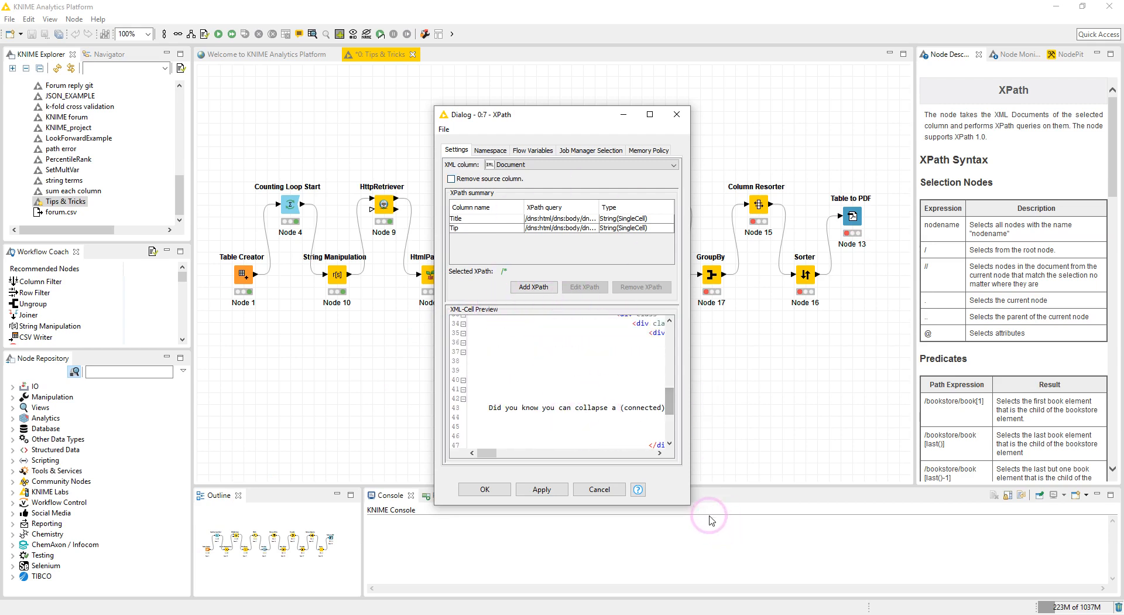
{"action": "left_click_drag", "start_coordinate": [690, 504], "coordinate": [1064, 578]}
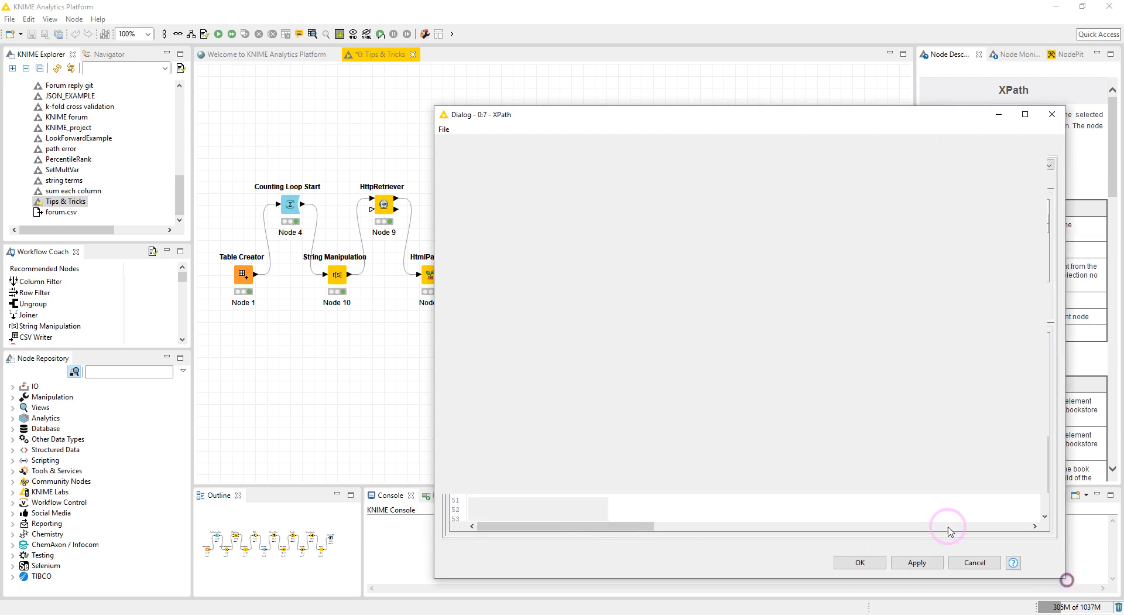
{"action": "scroll", "coordinate": [678, 419], "scroll_direction": "up", "scroll_amount": 2}
{"action": "left_click", "coordinate": [642, 398]}
{"action": "left_click", "coordinate": [625, 387]}
{"action": "left_click", "coordinate": [608, 378]}
{"action": "left_click", "coordinate": [593, 369]}
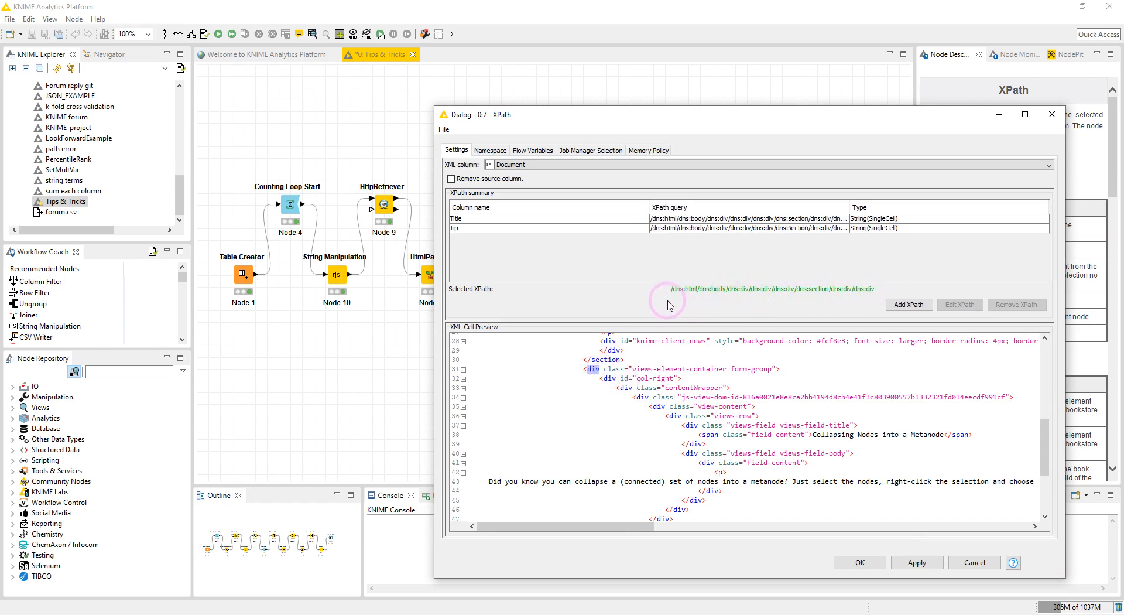
{"action": "scroll", "coordinate": [611, 368], "scroll_direction": "up", "scroll_amount": 1}
{"action": "left_click", "coordinate": [612, 377]}
{"action": "left_click", "coordinate": [613, 410]}
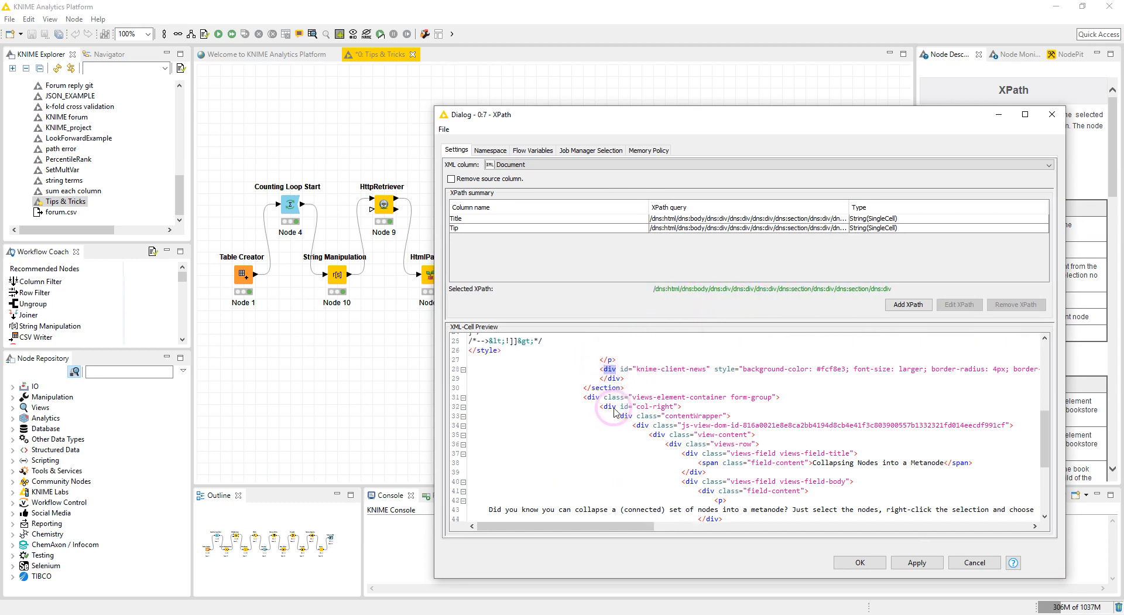
{"action": "scroll", "coordinate": [615, 390], "scroll_direction": "up", "scroll_amount": 5}
{"action": "left_click", "coordinate": [625, 525]}
{"action": "left_click_drag", "start_coordinate": [624, 528], "coordinate": [593, 527]}
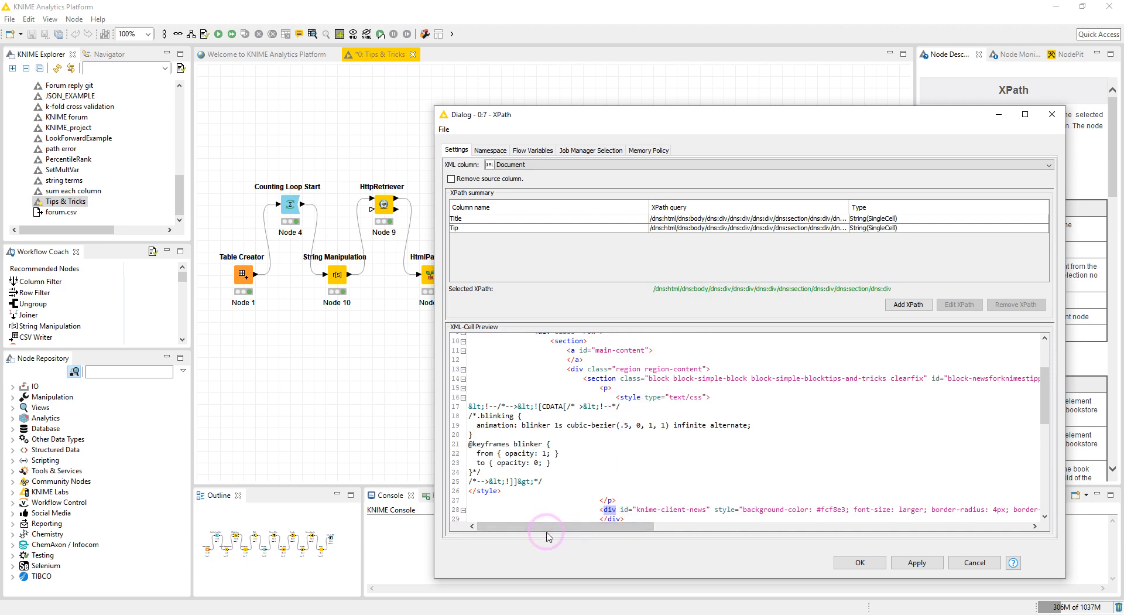
Inspect the tip title element in the browser and copy its XPath.
{"action": "left_click", "coordinate": [97, 611]}
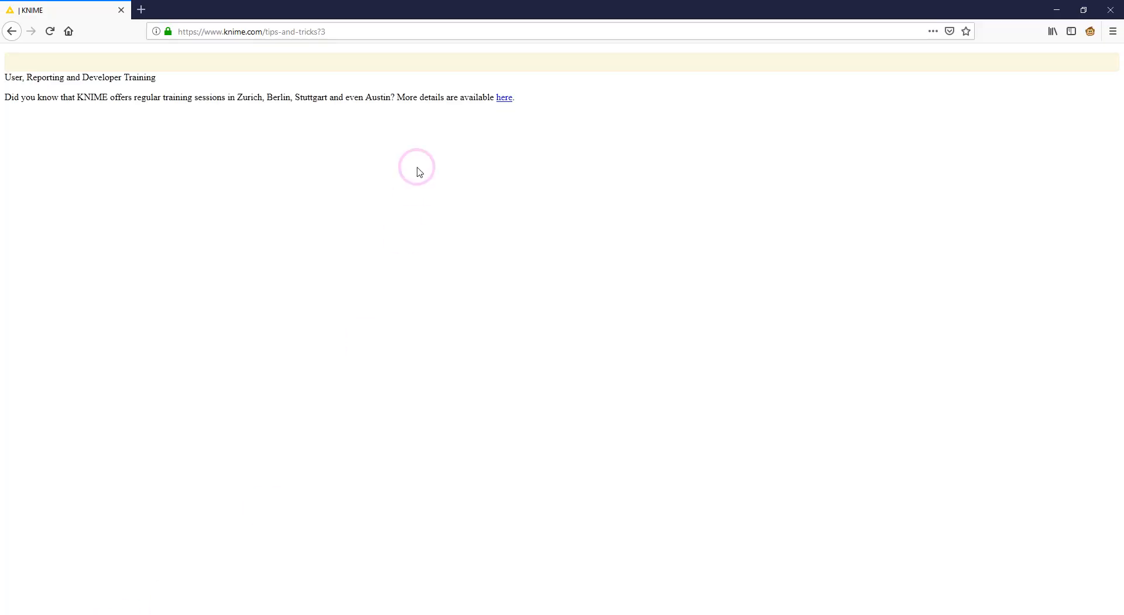
{"action": "right_click", "coordinate": [50, 78]}
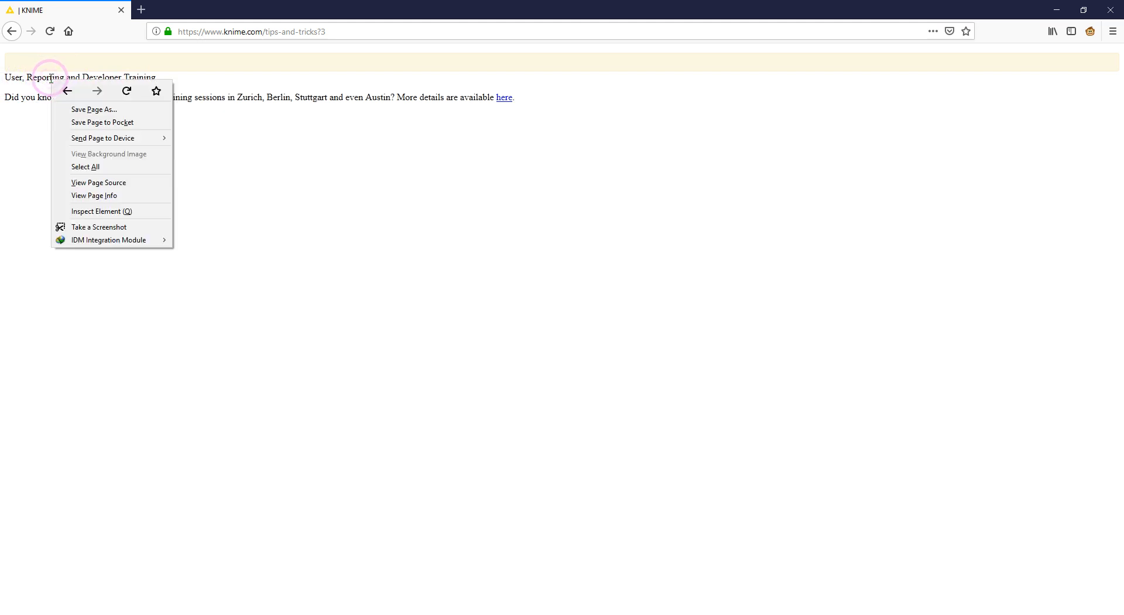
{"action": "left_click", "coordinate": [86, 212]}
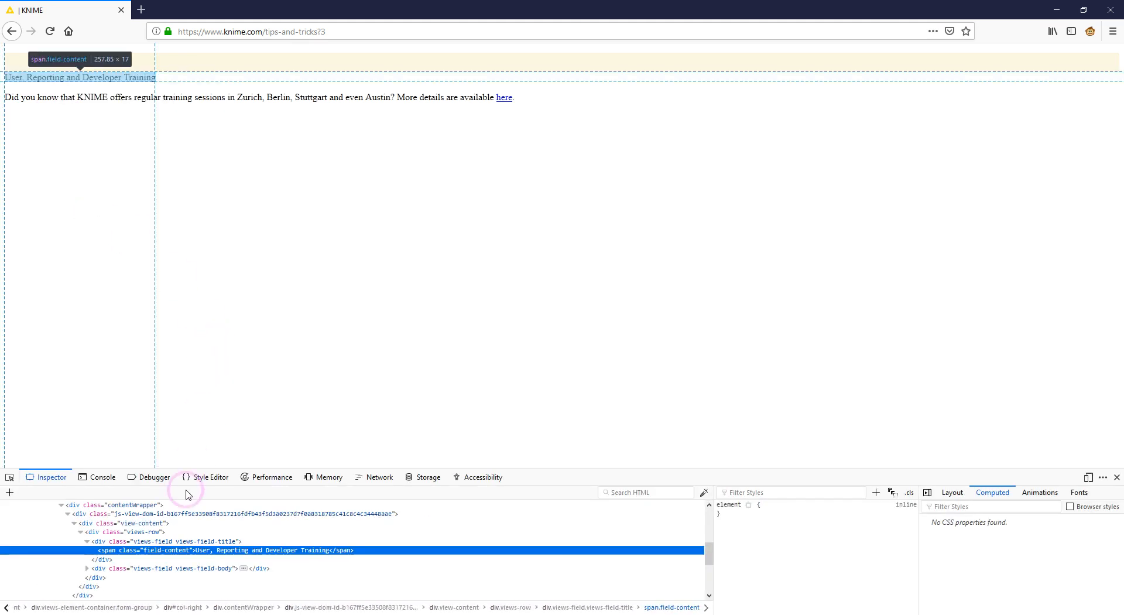
{"action": "right_click", "coordinate": [109, 556]}
{"action": "mouse_move", "coordinate": [159, 440]}
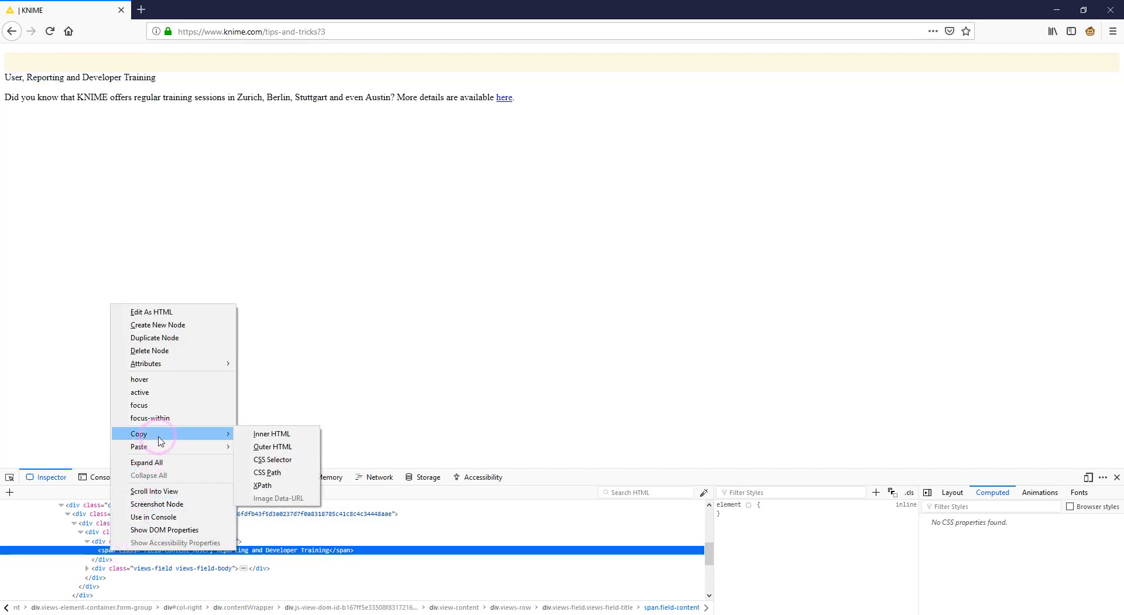
{"action": "left_click", "coordinate": [265, 486]}
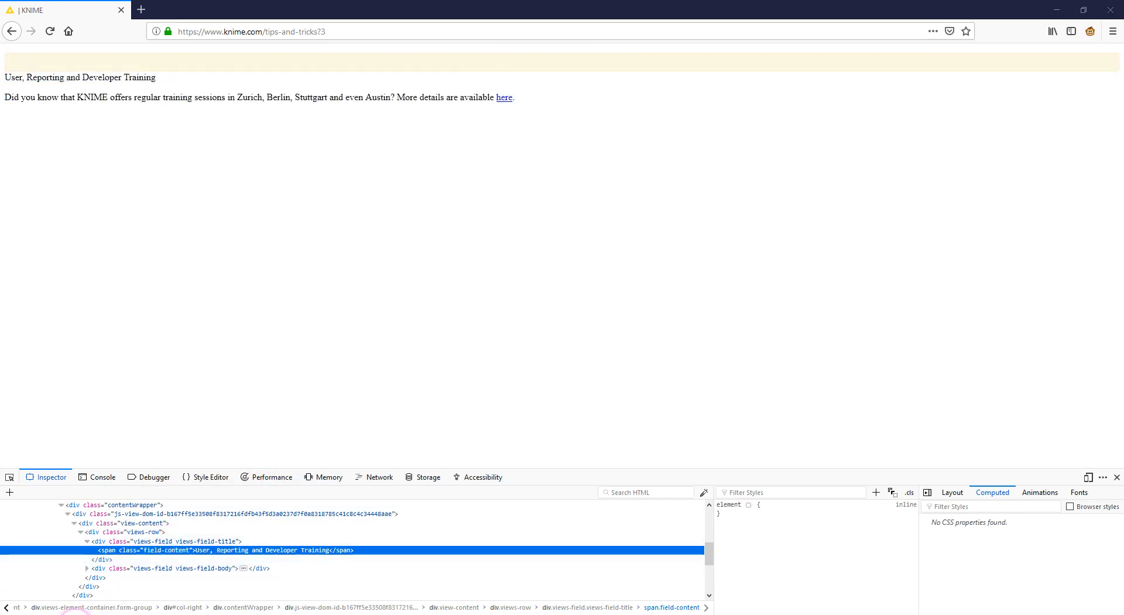
{"action": "left_click", "coordinate": [76, 614]}
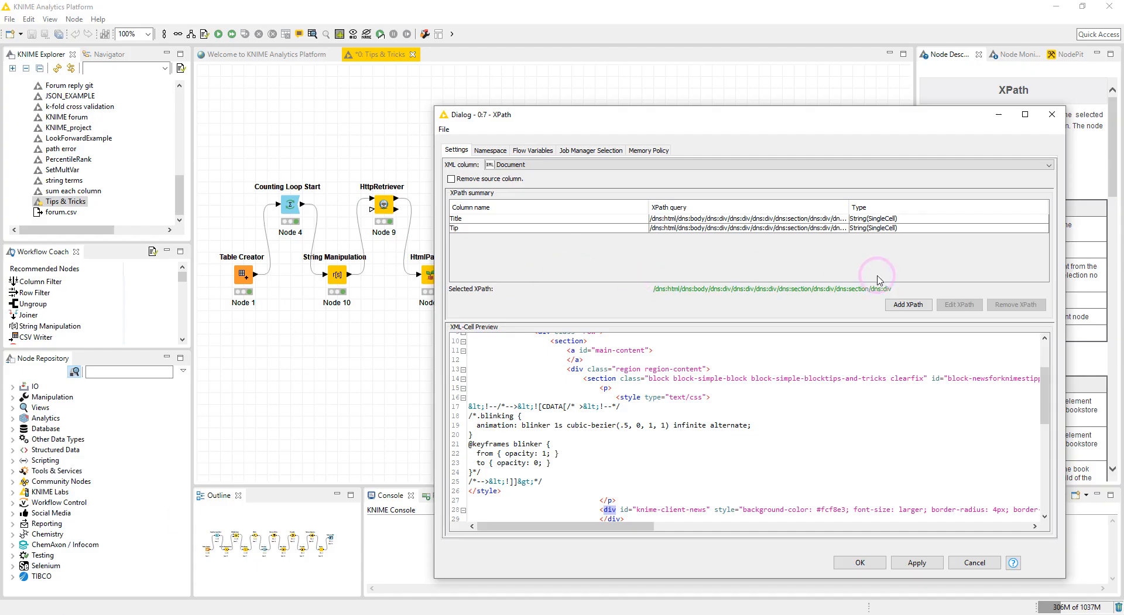
{"action": "left_click", "coordinate": [907, 304]}
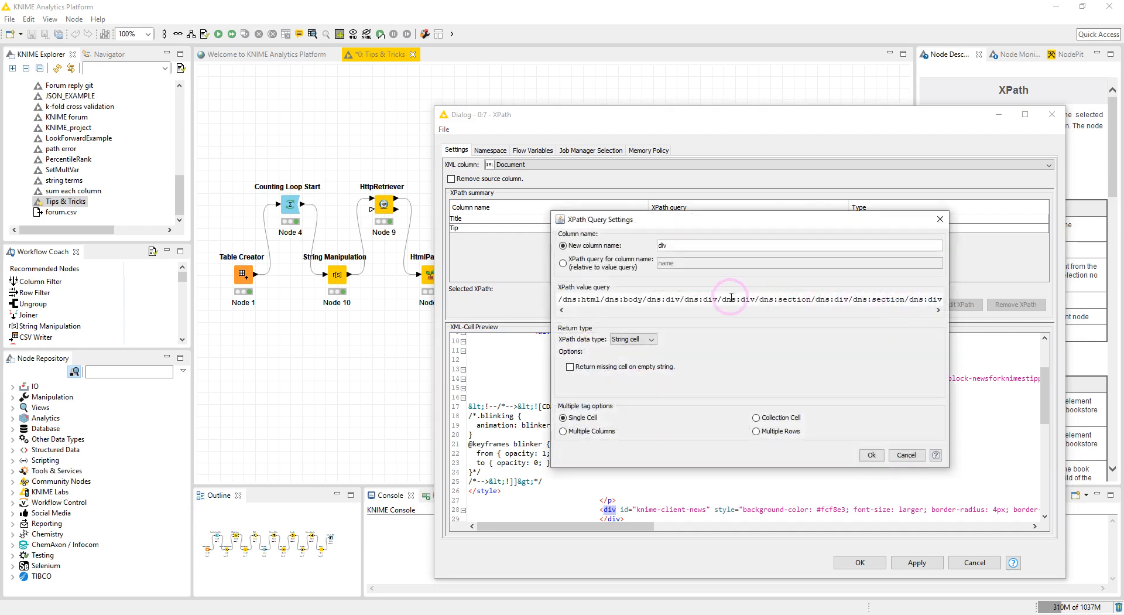
{"action": "triple_click", "coordinate": [728, 299]}
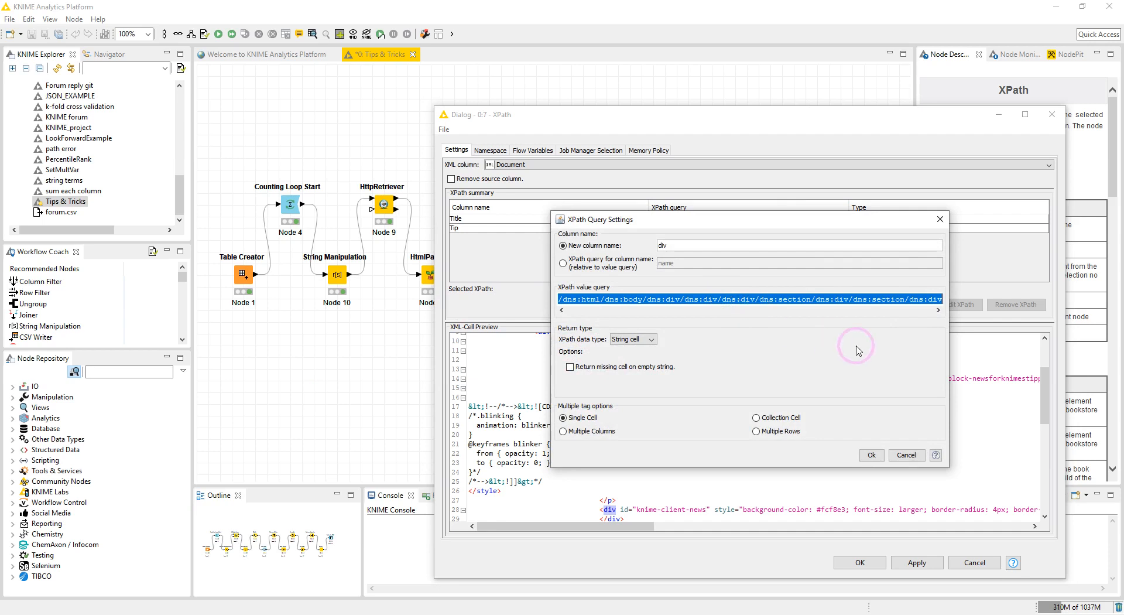
{"action": "left_click", "coordinate": [906, 455]}
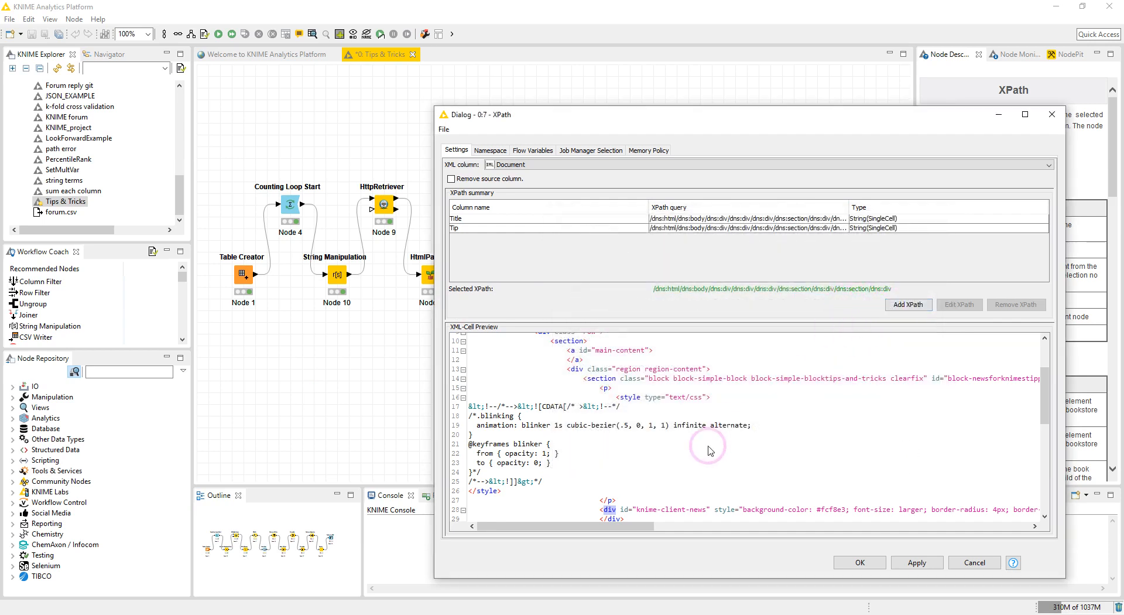
Try to add an XPath query from the pasted browser XPath, prefixing html and body with dns:.
{"action": "left_click", "coordinate": [915, 304]}
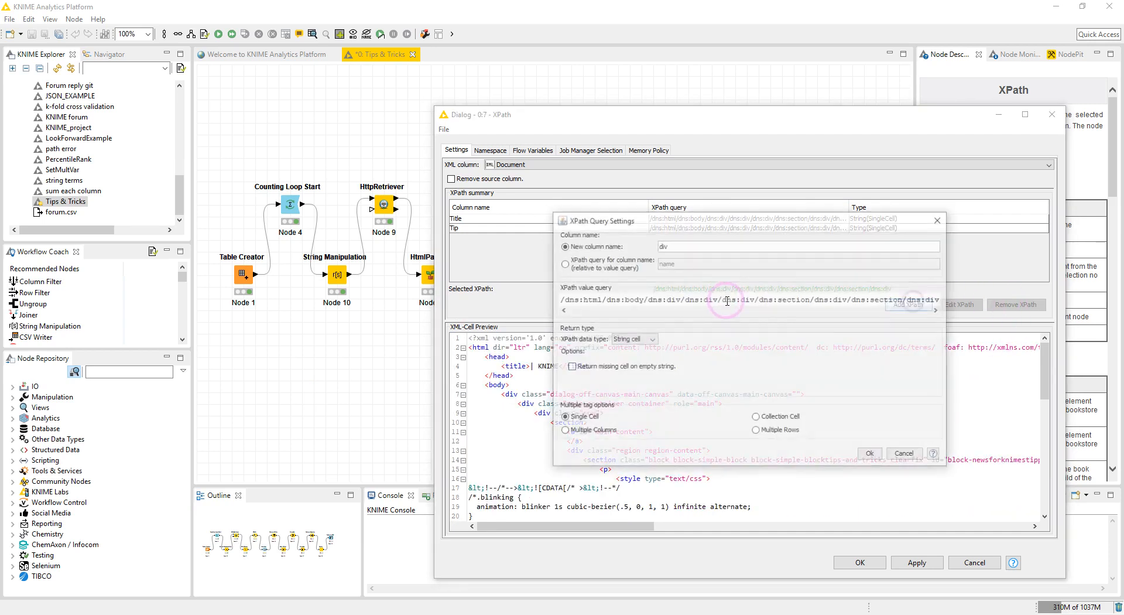
{"action": "left_click", "coordinate": [702, 296]}
{"action": "key", "text": "Delete"}
{"action": "key", "text": "Delete"}
{"action": "key", "text": "ctrl+a"}
{"action": "key", "text": "Delete"}
{"action": "key", "text": "ctrl+v"}
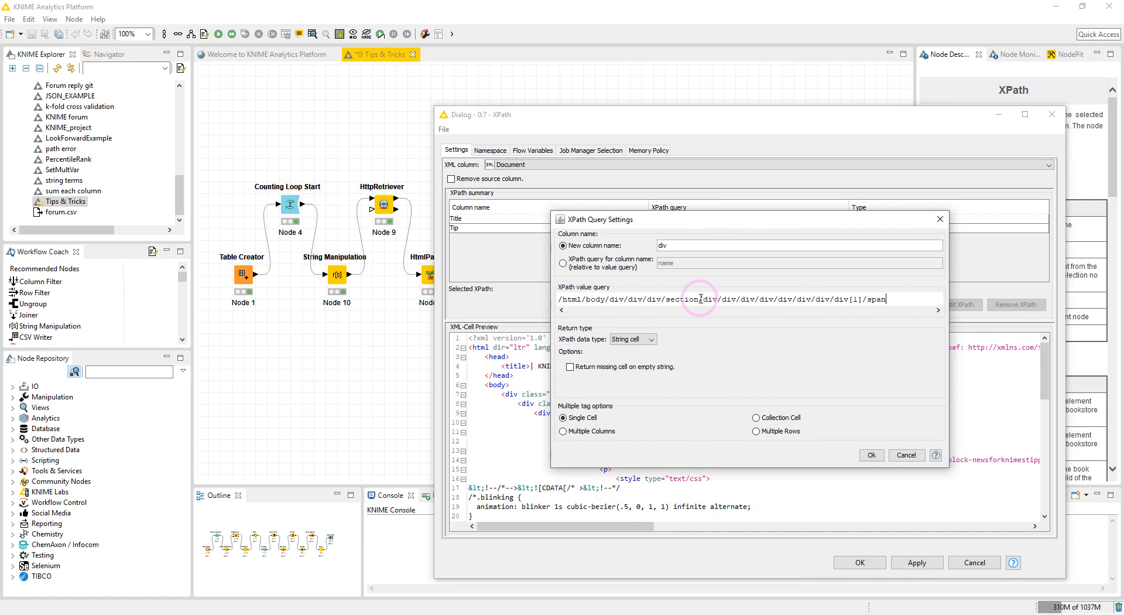
{"action": "left_click", "coordinate": [565, 305]}
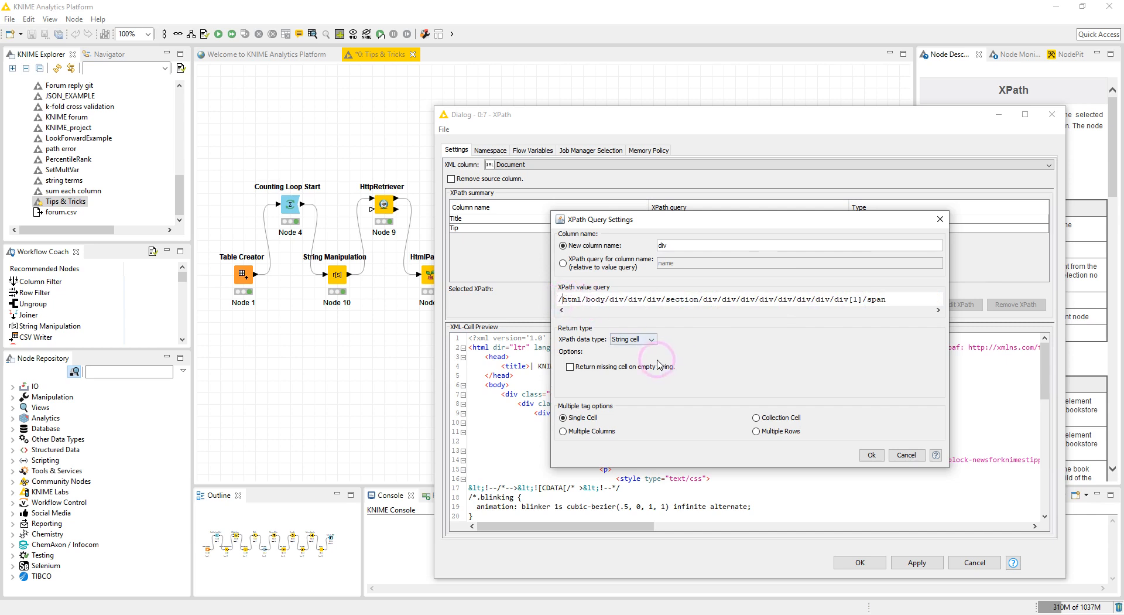
{"action": "type", "text": "dns"}
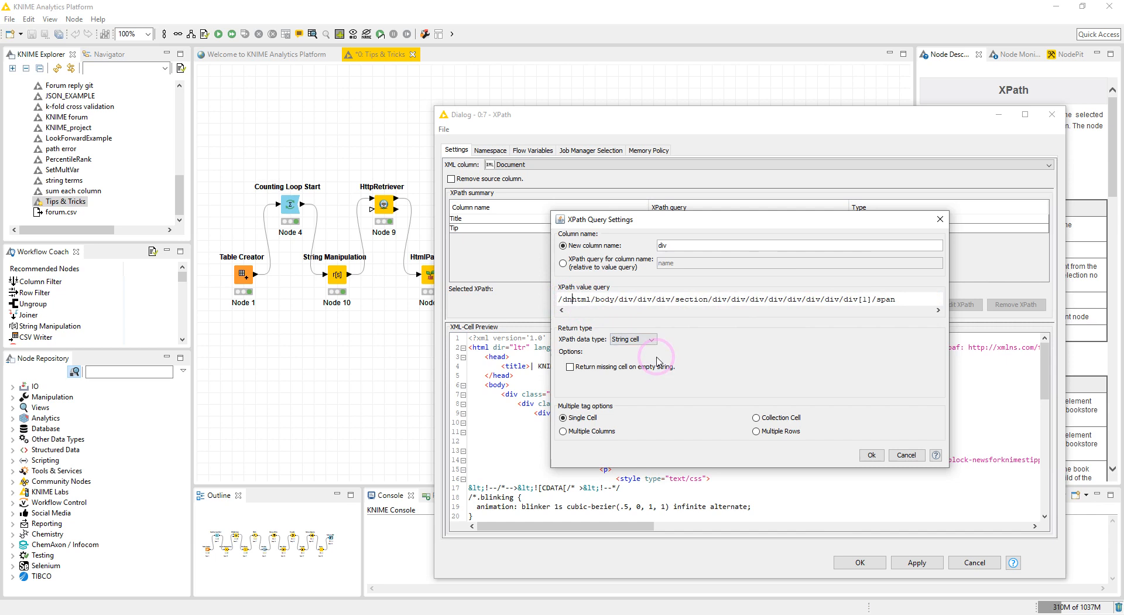
{"action": "type", "text": ":html/"}
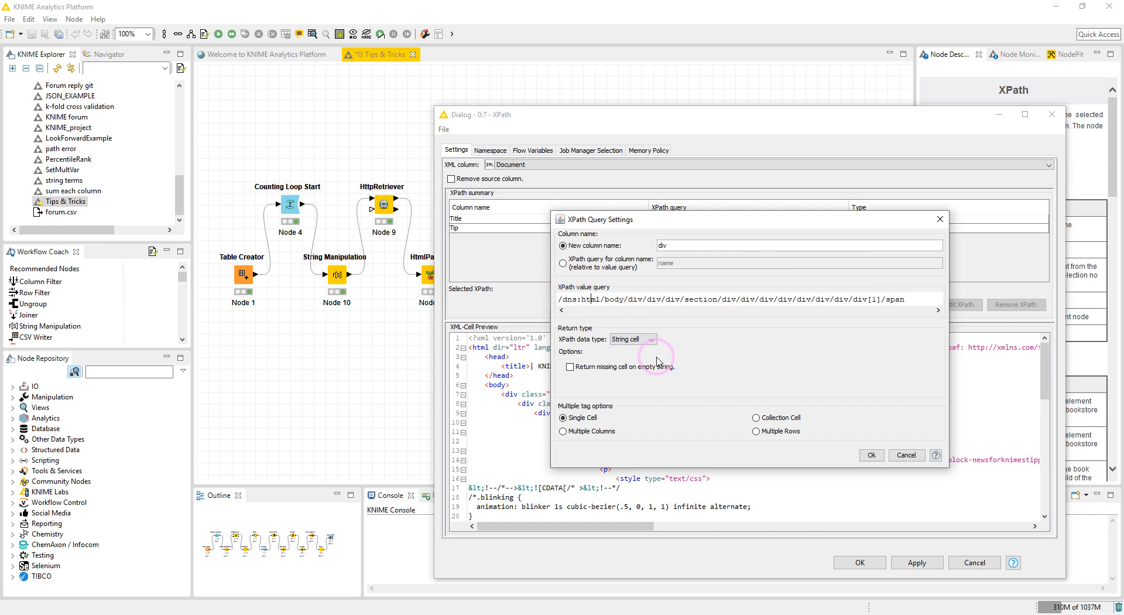
{"action": "type", "text": "dns:"}
{"action": "left_click", "coordinate": [871, 455]}
Check the dns namespace prefix and review the existing Title XPath query.
{"action": "left_click", "coordinate": [484, 150]}
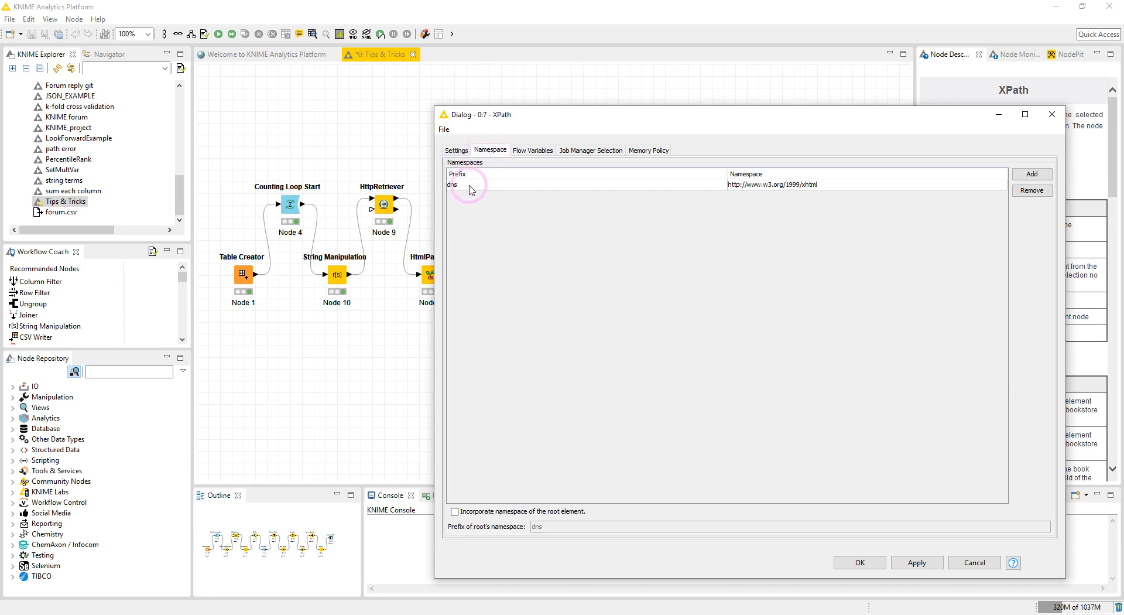
{"action": "left_click", "coordinate": [462, 185]}
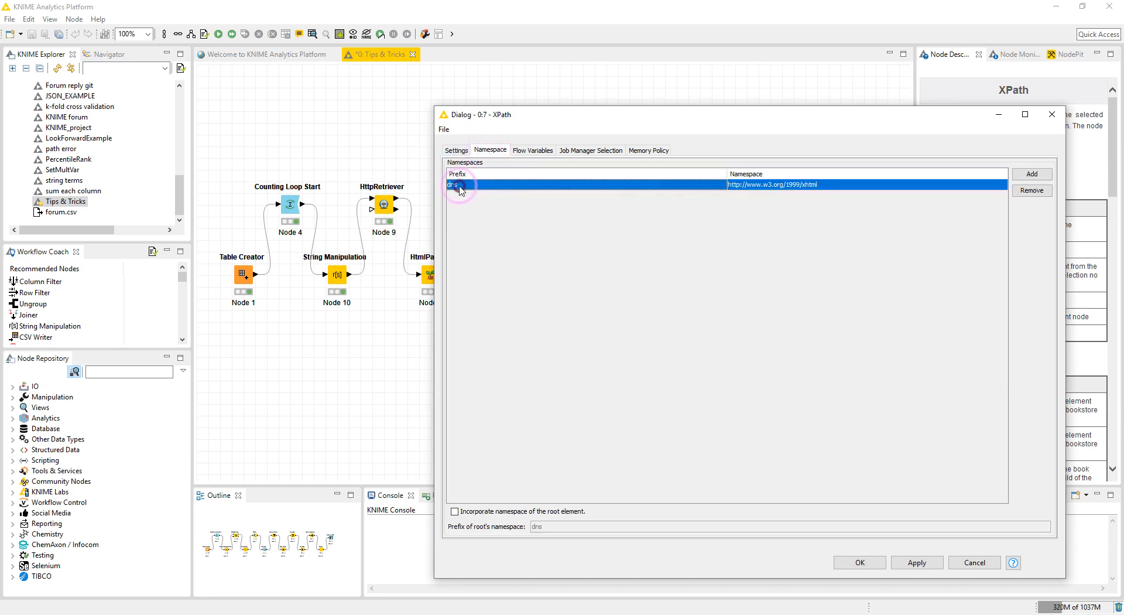
{"action": "left_click", "coordinate": [457, 153]}
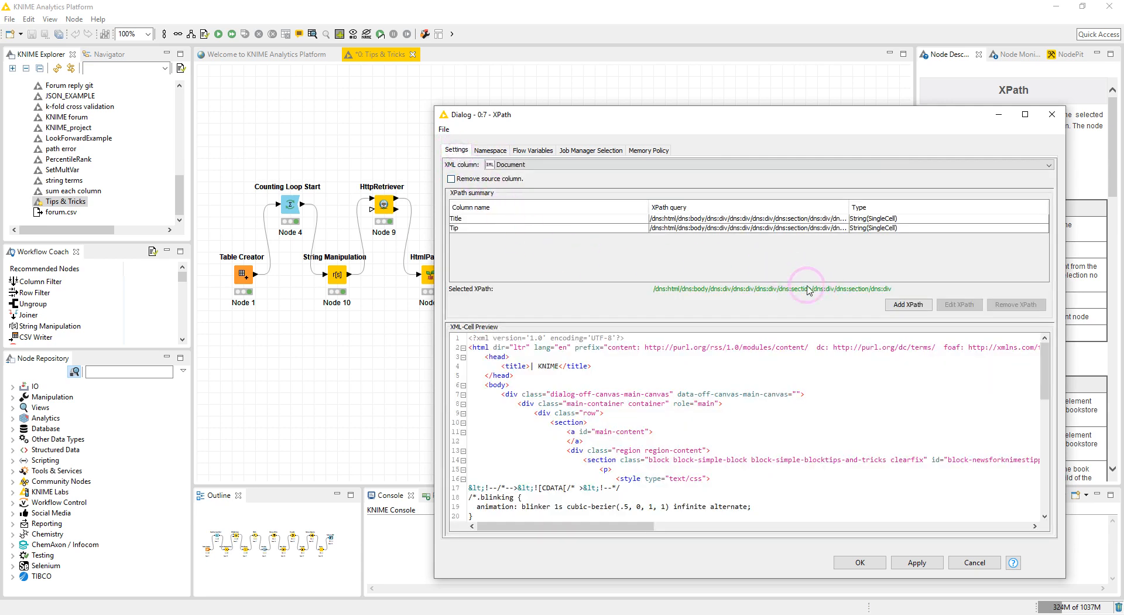
{"action": "double_click", "coordinate": [466, 218]}
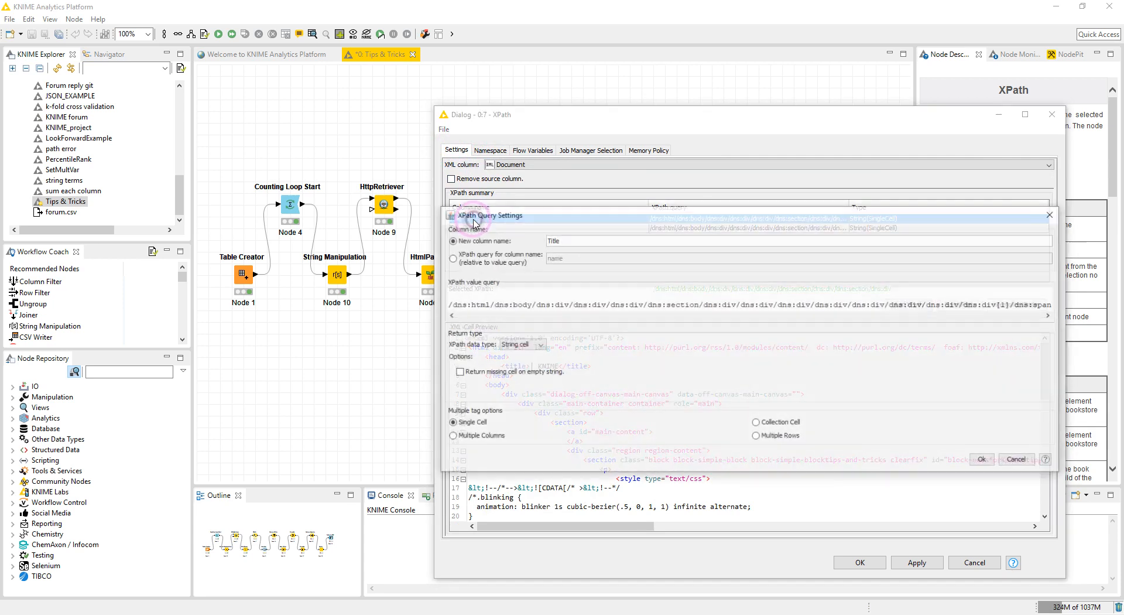
{"action": "left_click_drag", "start_coordinate": [538, 218], "coordinate": [416, 163]}
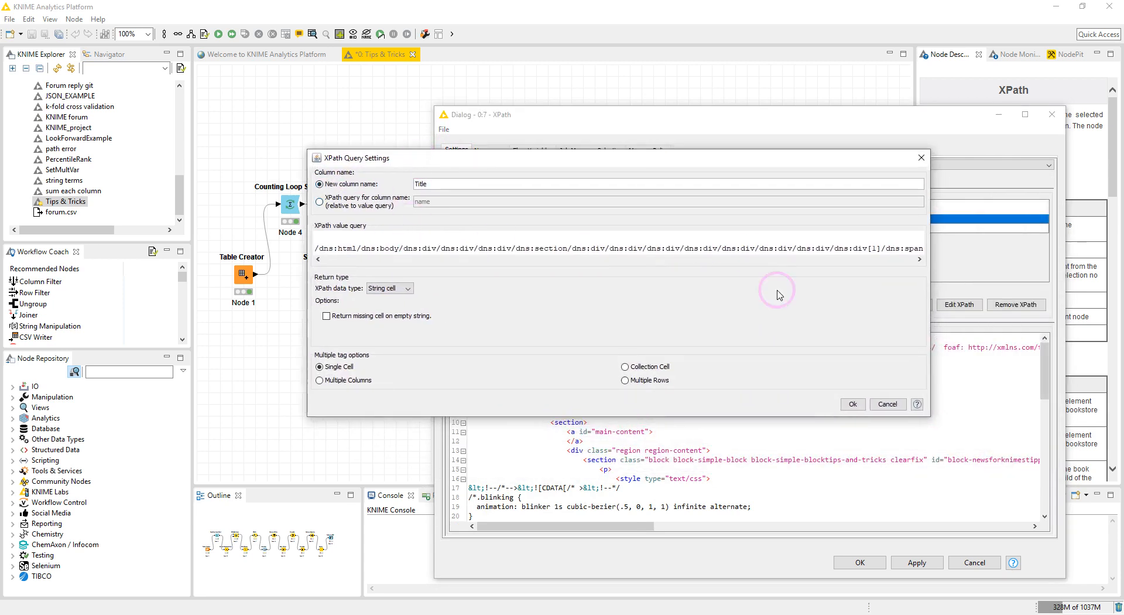
{"action": "left_click_drag", "start_coordinate": [930, 417], "coordinate": [1032, 533]}
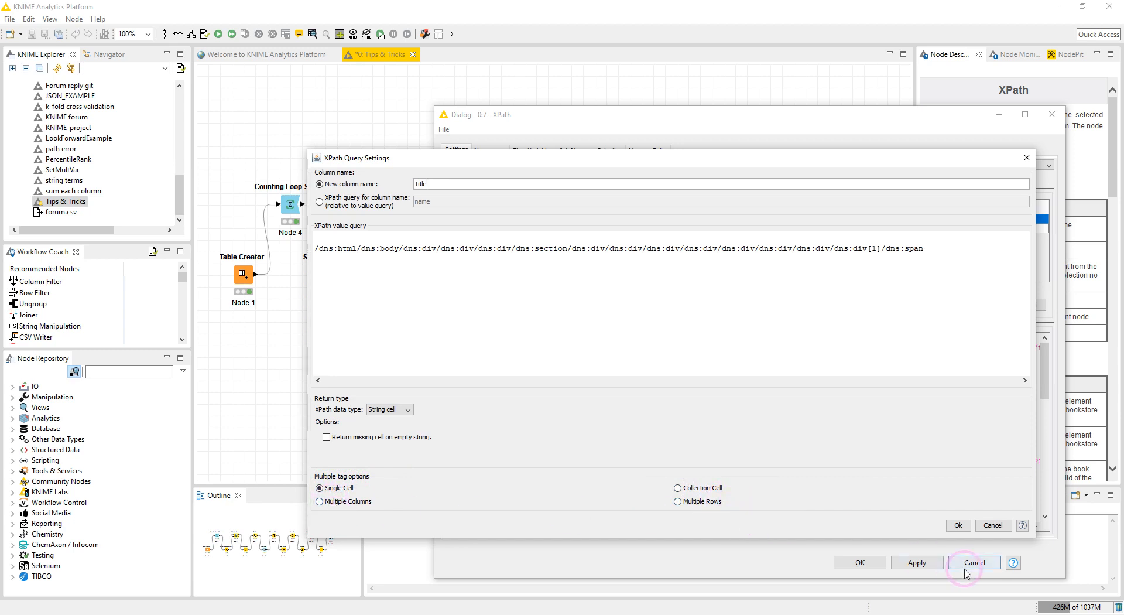
{"action": "left_click", "coordinate": [958, 525]}
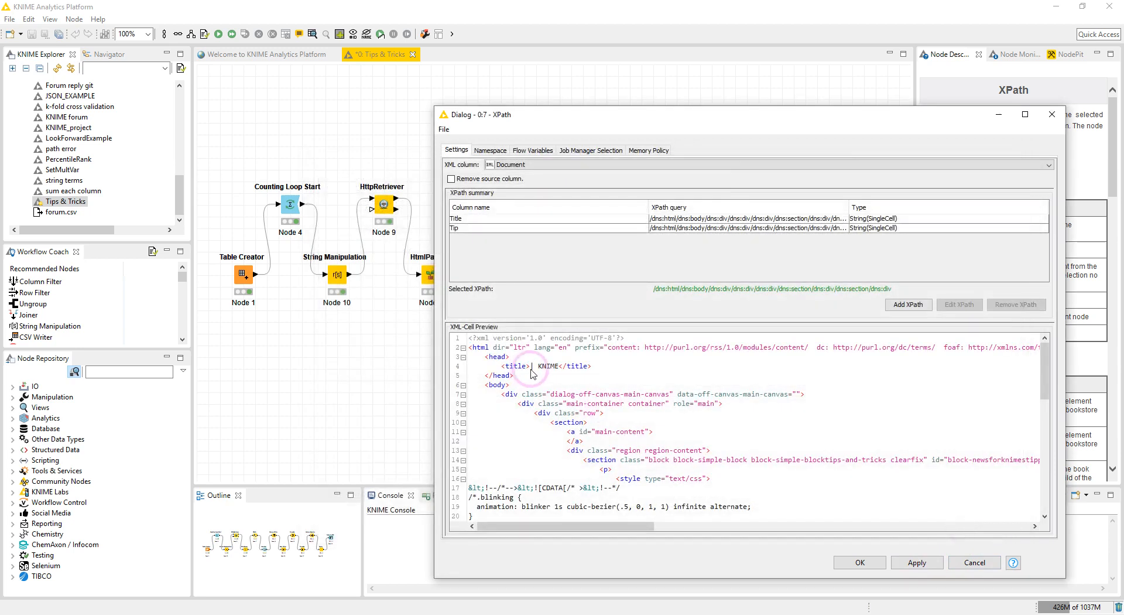
Review the Tip XPath query settings and confirm the XPath node configuration.
{"action": "left_click", "coordinate": [475, 228]}
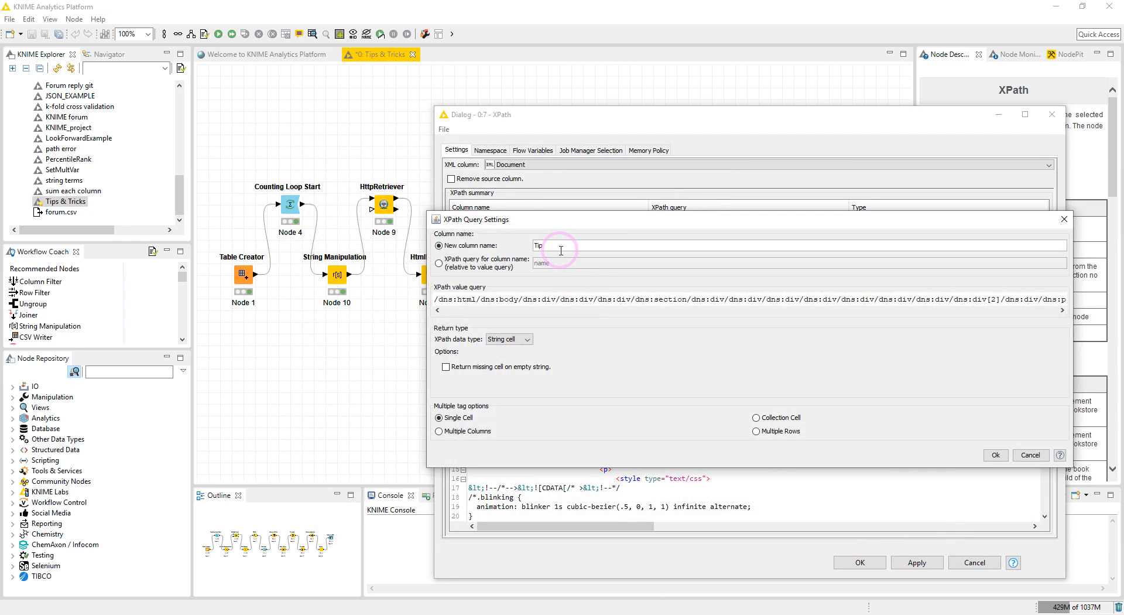
{"action": "left_click", "coordinate": [995, 455]}
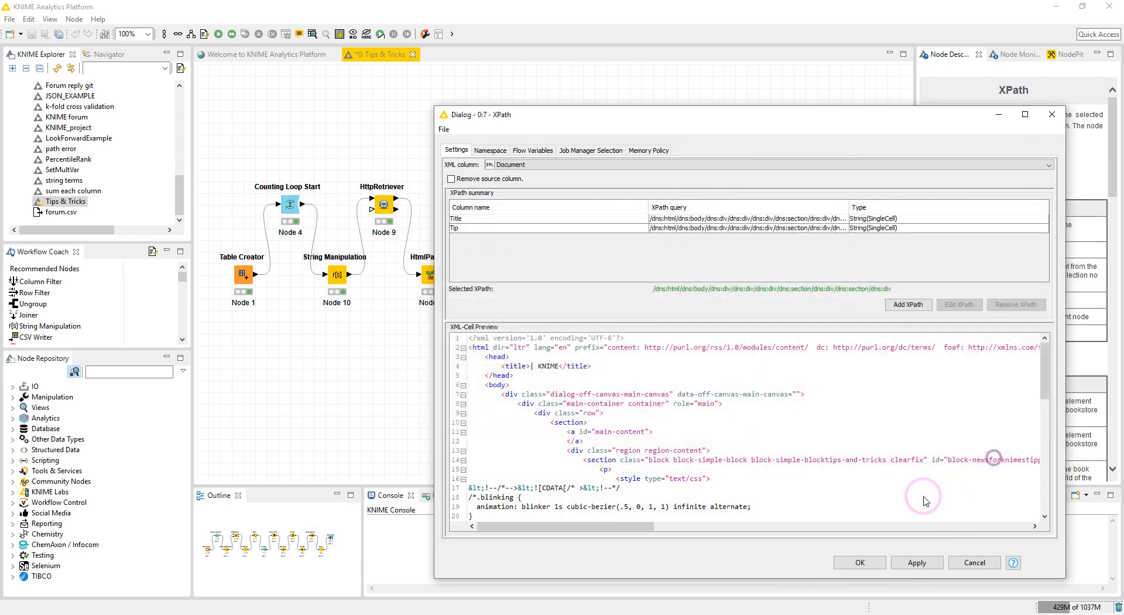
{"action": "left_click", "coordinate": [858, 562]}
Execute the XPath node and inspect its output table's Title and Tip columns.
{"action": "right_click", "coordinate": [479, 204]}
{"action": "left_click", "coordinate": [501, 225]}
{"action": "right_click", "coordinate": [477, 203]}
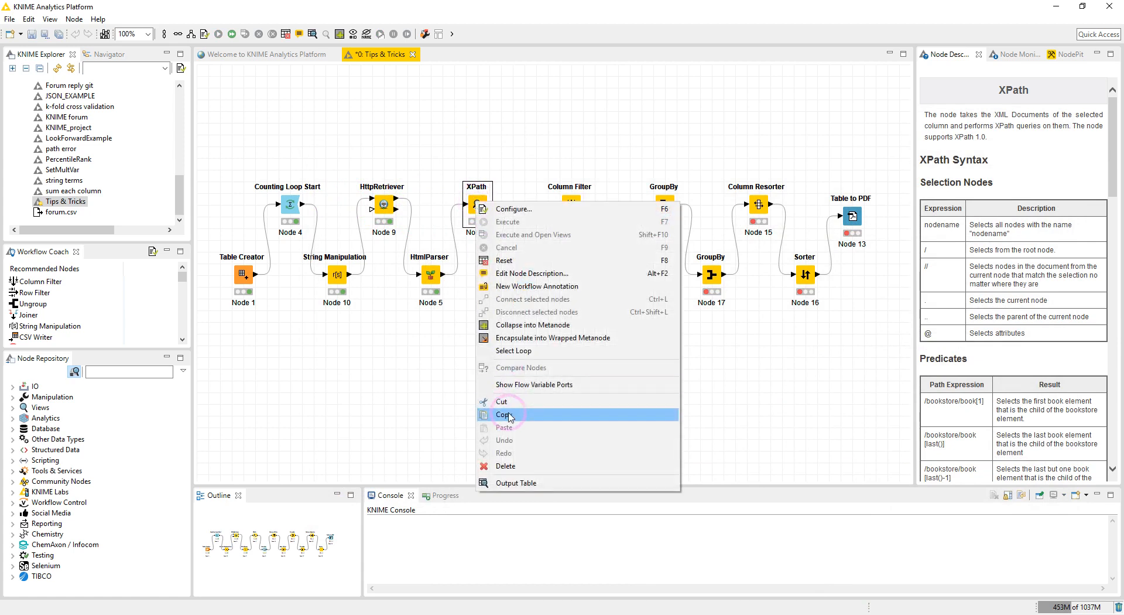
{"action": "left_click", "coordinate": [514, 483]}
{"action": "left_click_drag", "start_coordinate": [383, 507], "coordinate": [852, 490]}
{"action": "left_click", "coordinate": [357, 184]}
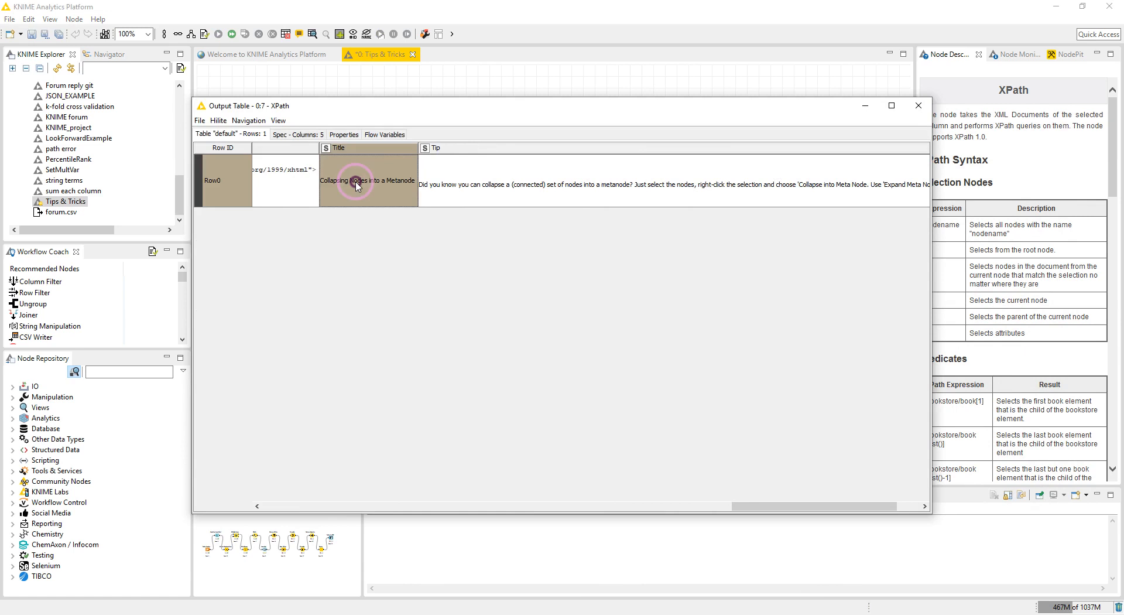
{"action": "left_click", "coordinate": [508, 187]}
{"action": "left_click", "coordinate": [921, 112]}
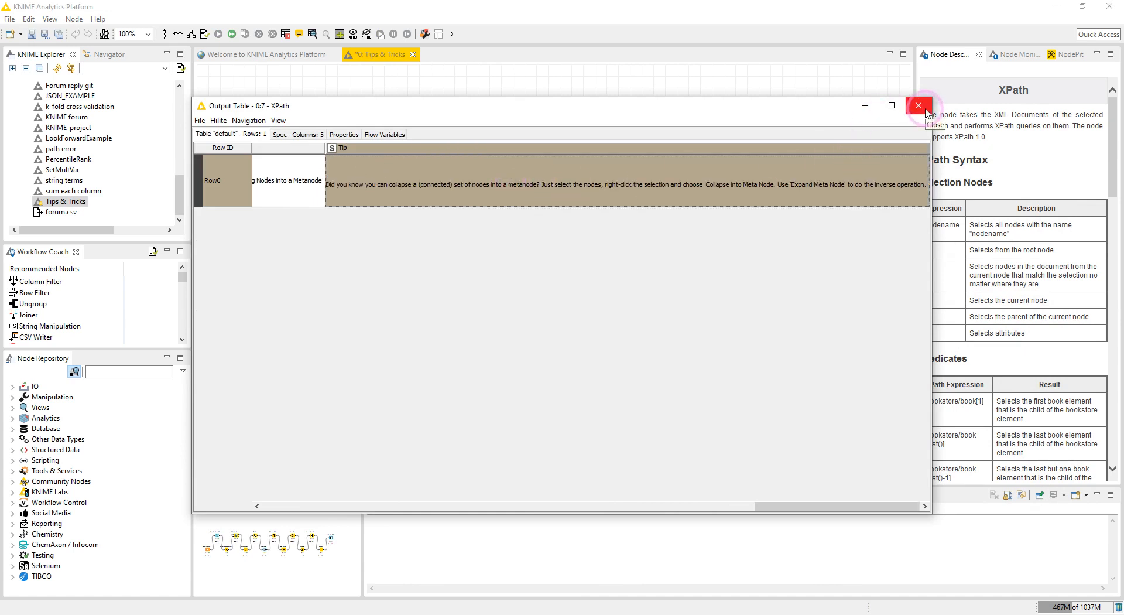
{"action": "left_click", "coordinate": [919, 106]}
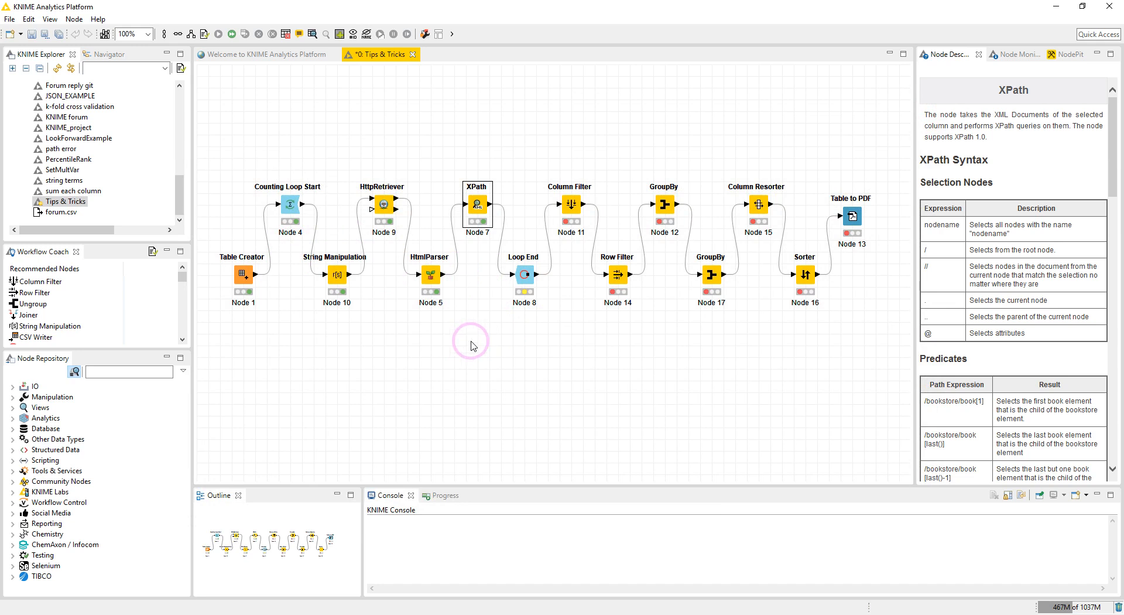
Execute the Loop End node and monitor the XPath node's iteration flow variables.
{"action": "right_click", "coordinate": [522, 279]}
{"action": "left_click", "coordinate": [548, 299]}
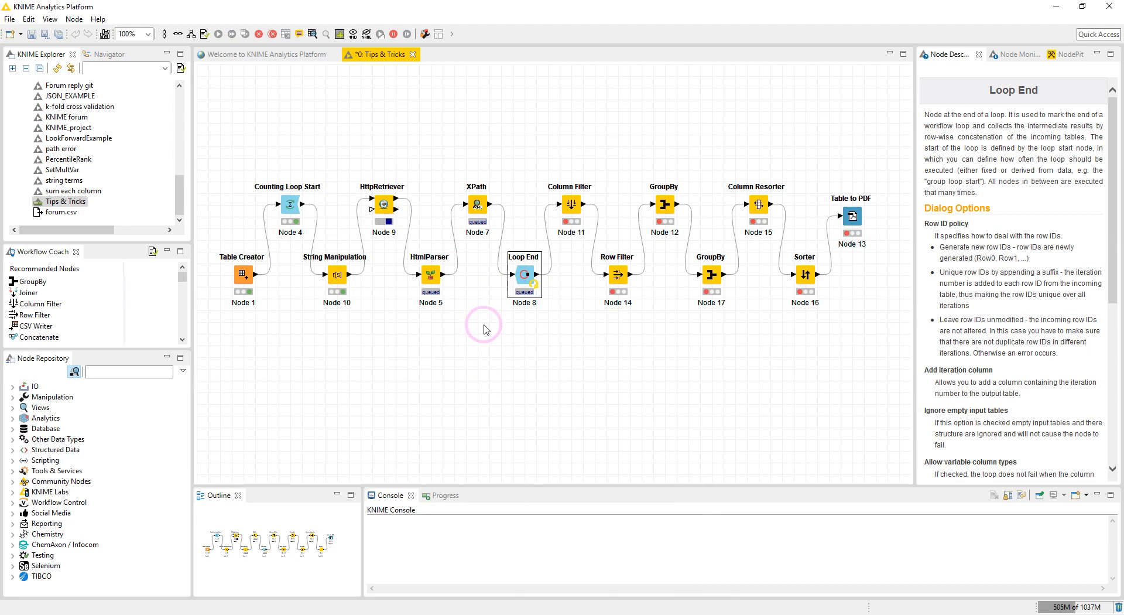
{"action": "left_click", "coordinate": [1008, 53]}
{"action": "left_click", "coordinate": [481, 210]}
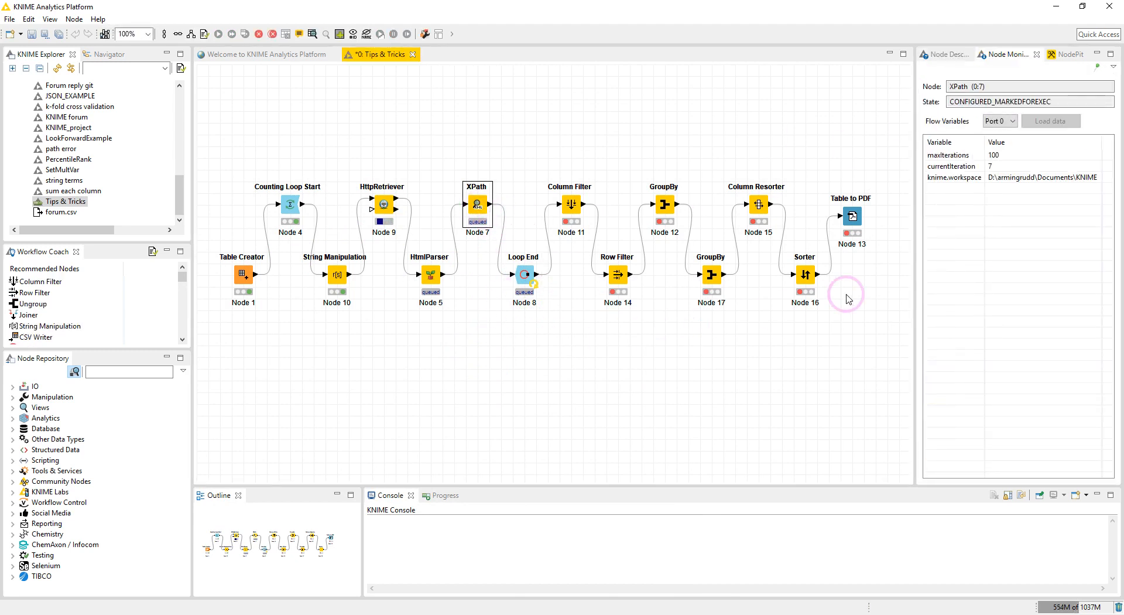
{"action": "left_click", "coordinate": [997, 167]}
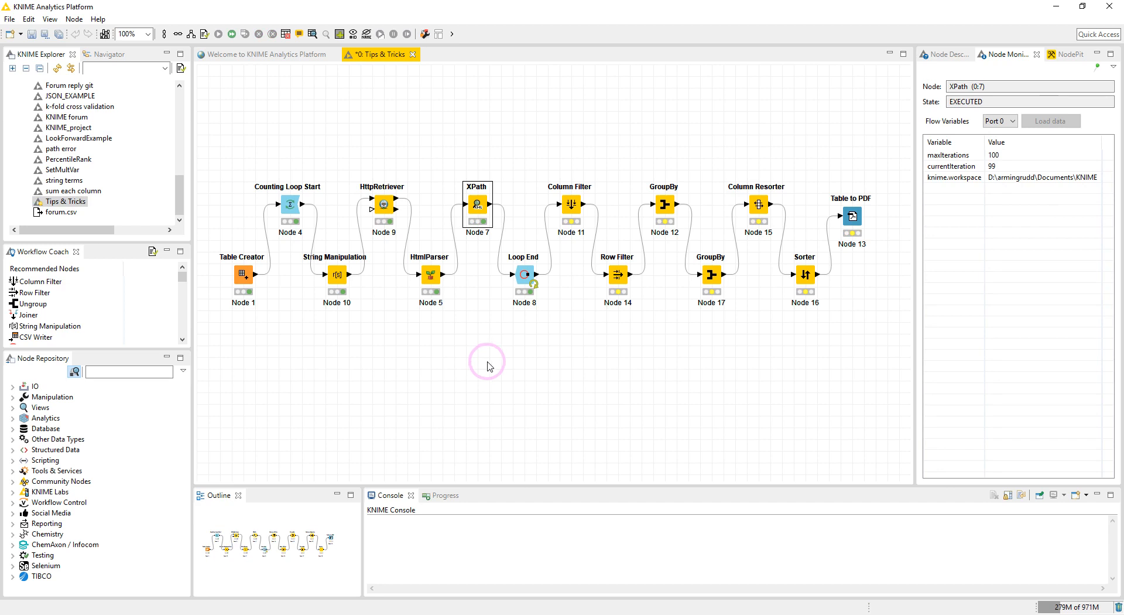
Open the Loop End node's collected results and scroll through the gathered tips.
{"action": "left_click", "coordinate": [527, 274]}
{"action": "right_click", "coordinate": [529, 274]}
{"action": "left_click", "coordinate": [559, 575]}
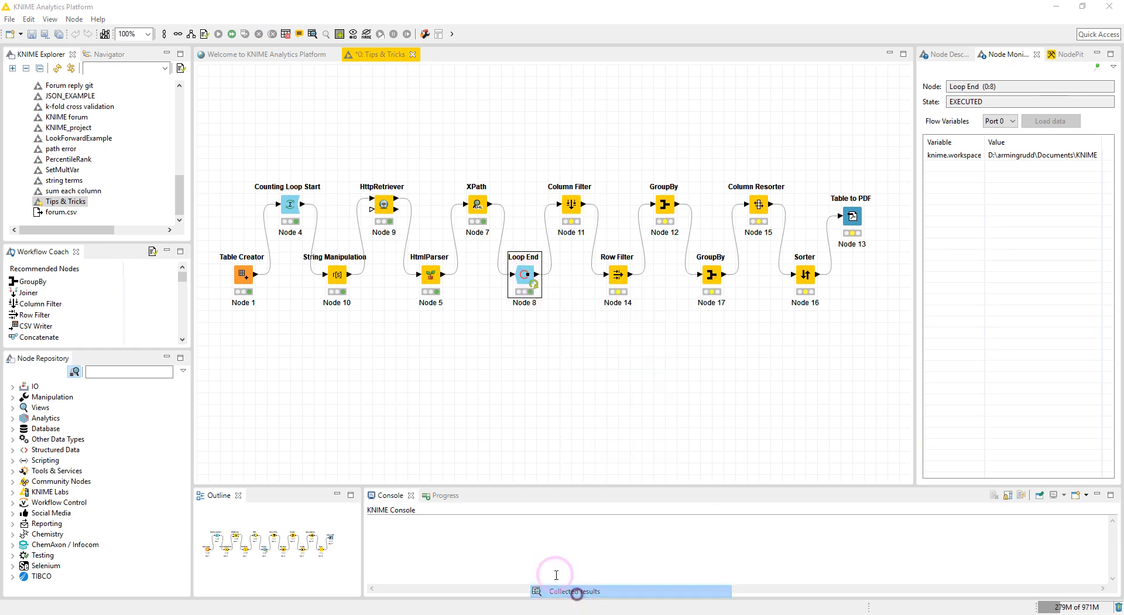
{"action": "left_click_drag", "start_coordinate": [385, 506], "coordinate": [841, 510]}
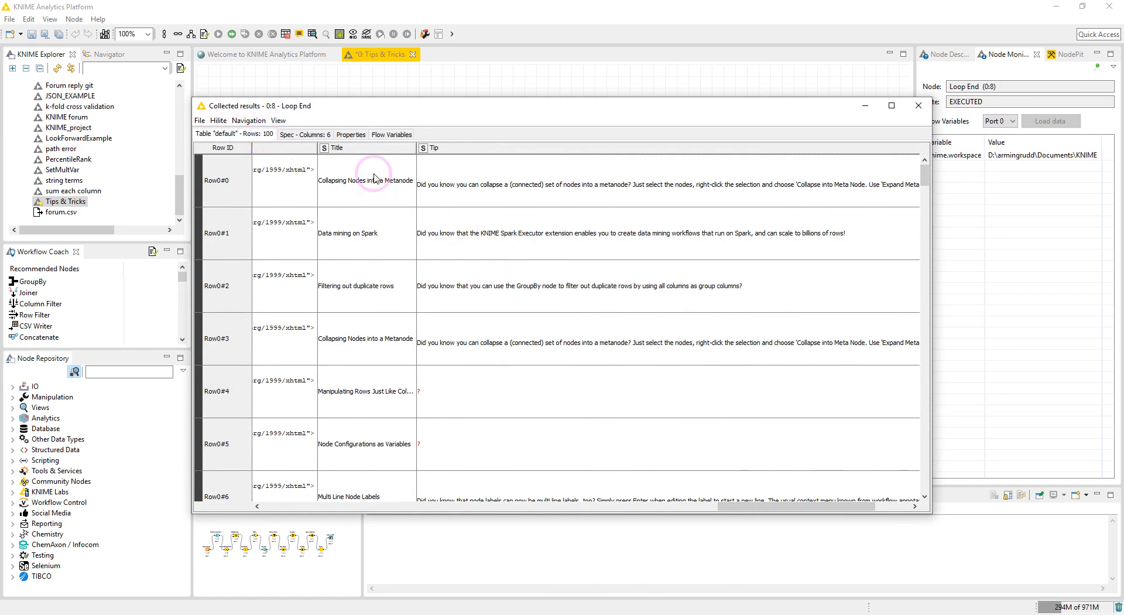
{"action": "scroll", "coordinate": [398, 326], "scroll_direction": "down", "scroll_amount": 2}
{"action": "scroll", "coordinate": [409, 322], "scroll_direction": "down", "scroll_amount": 6}
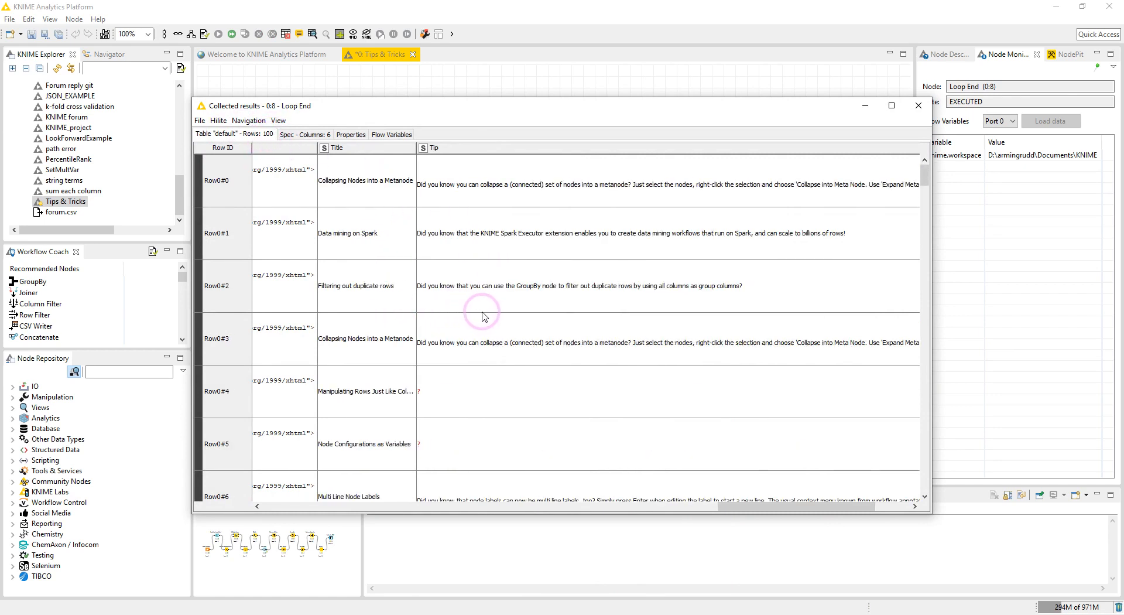
{"action": "scroll", "coordinate": [559, 368], "scroll_direction": "down", "scroll_amount": 17}
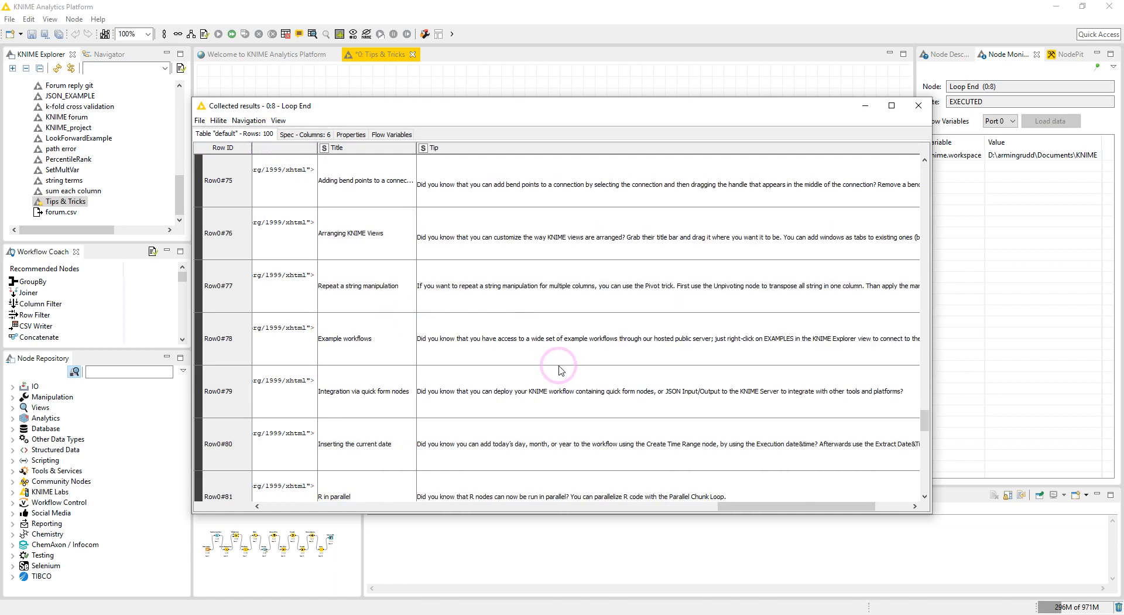
{"action": "left_click", "coordinate": [918, 105]}
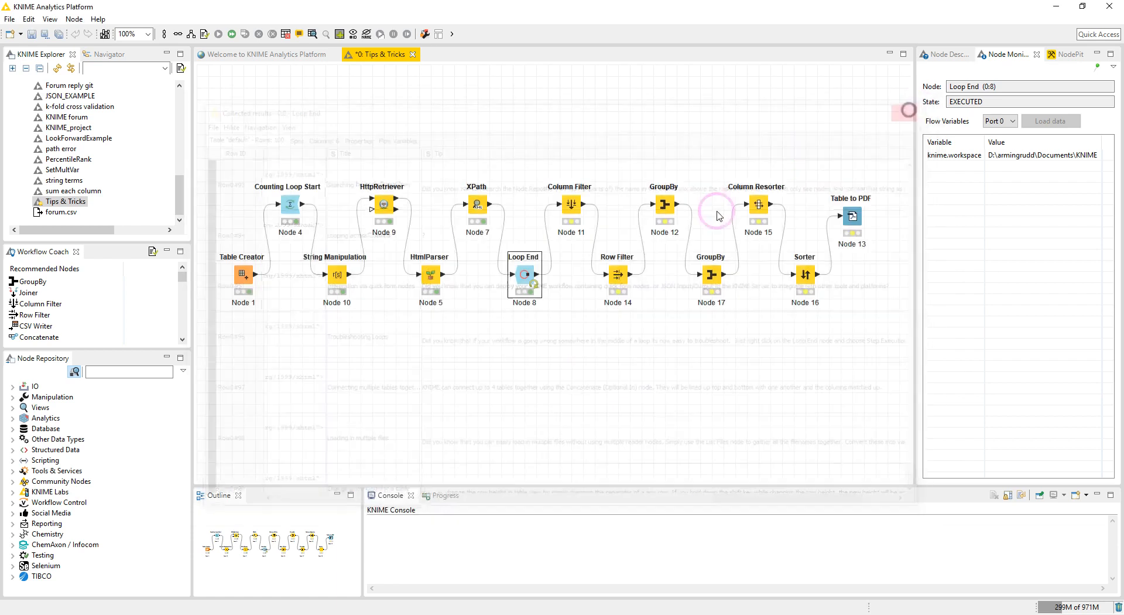
Confirm the Column Filter to include only Title and Tip, then execute it.
{"action": "double_click", "coordinate": [571, 204]}
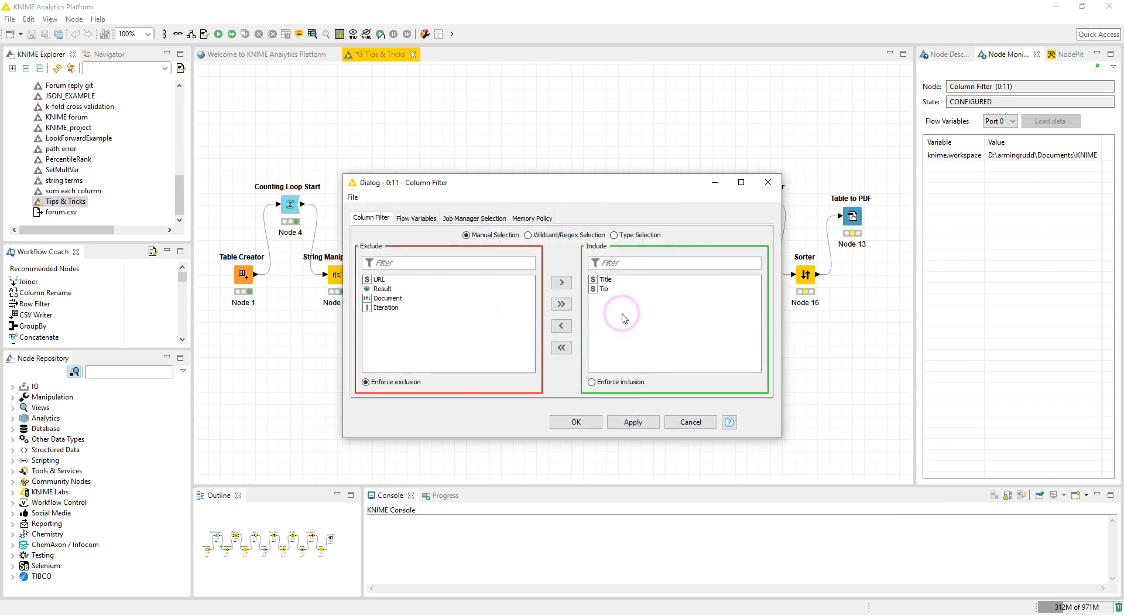
{"action": "left_click", "coordinate": [577, 422]}
{"action": "right_click", "coordinate": [571, 204]}
{"action": "left_click", "coordinate": [587, 230]}
Open the Column Filter's filtered output table.
{"action": "right_click", "coordinate": [571, 206]}
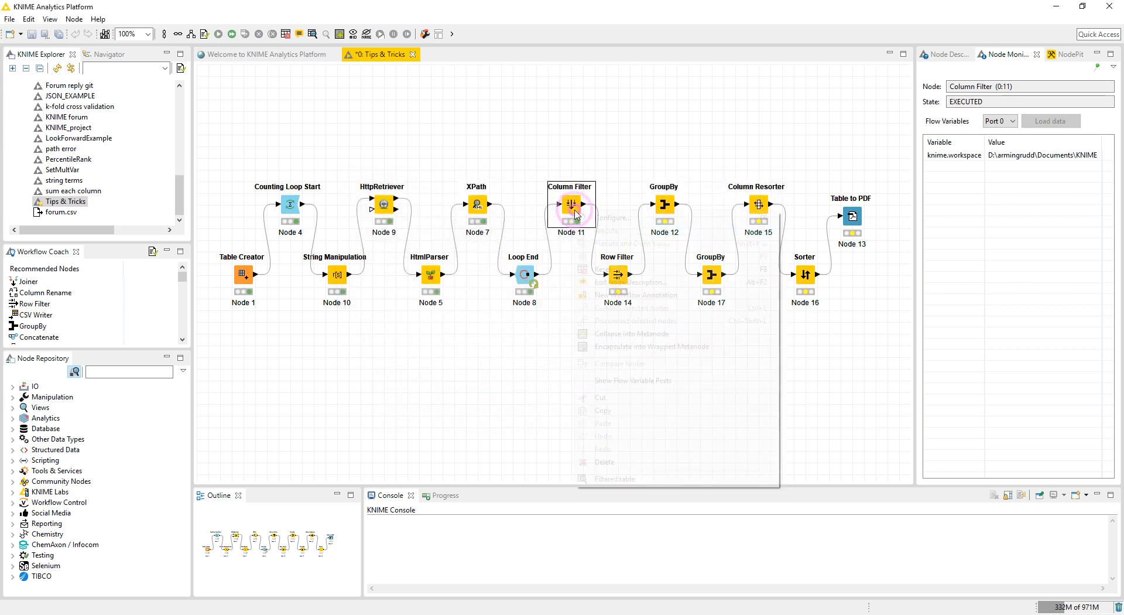
{"action": "left_click", "coordinate": [638, 479]}
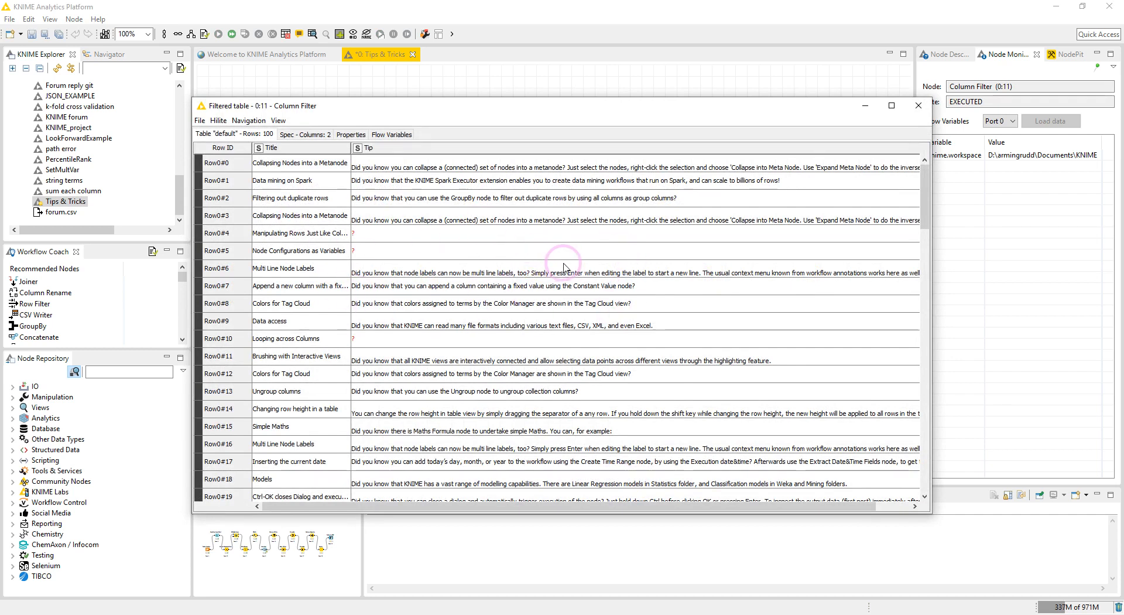
{"action": "left_click", "coordinate": [918, 107]}
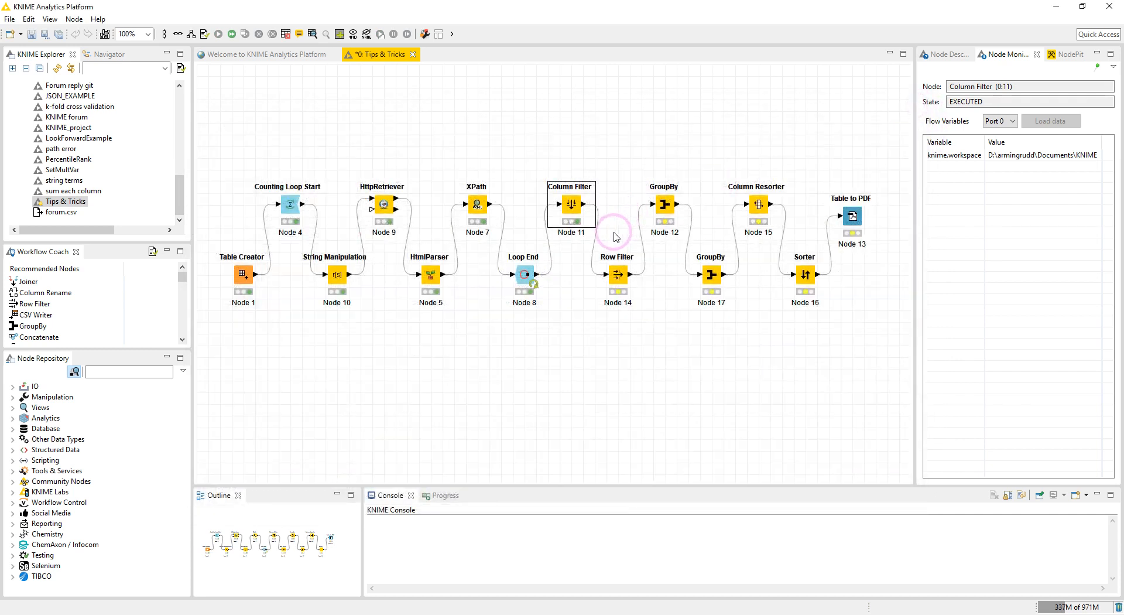
Confirm the Row Filter to exclude rows with missing Tip values, and recheck the Column Filter output.
{"action": "double_click", "coordinate": [620, 275]}
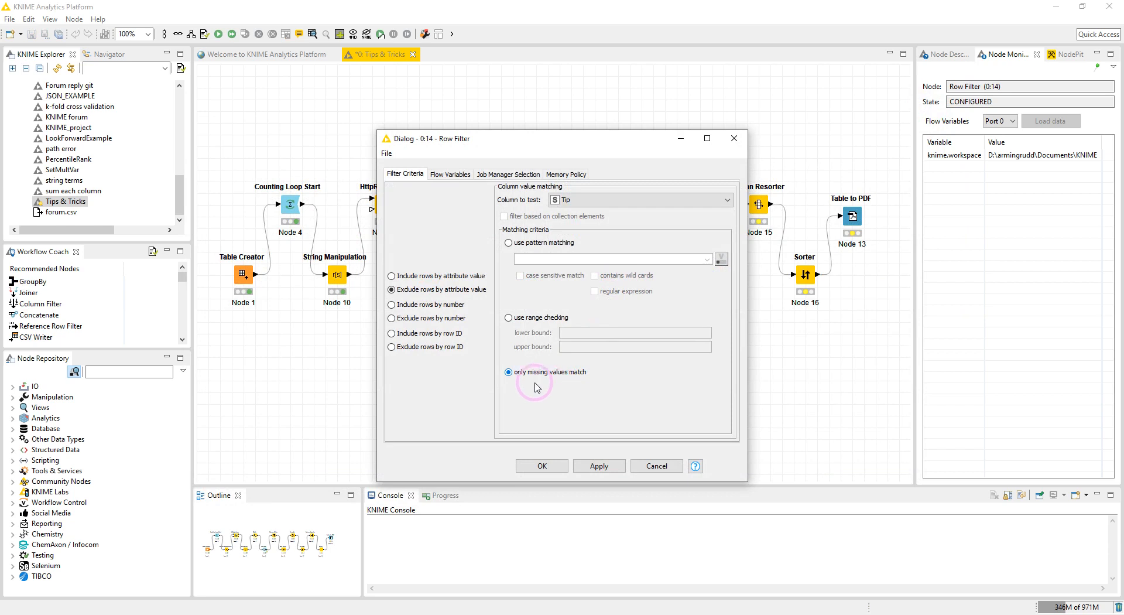
{"action": "left_click", "coordinate": [542, 466]}
{"action": "right_click", "coordinate": [578, 209]}
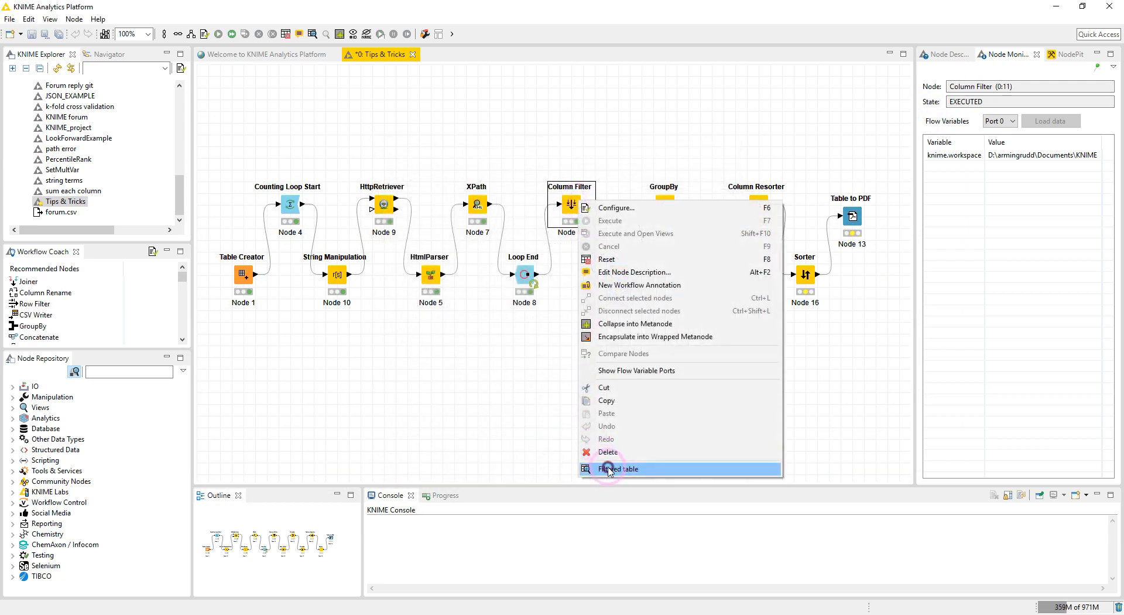
{"action": "left_click", "coordinate": [609, 467]}
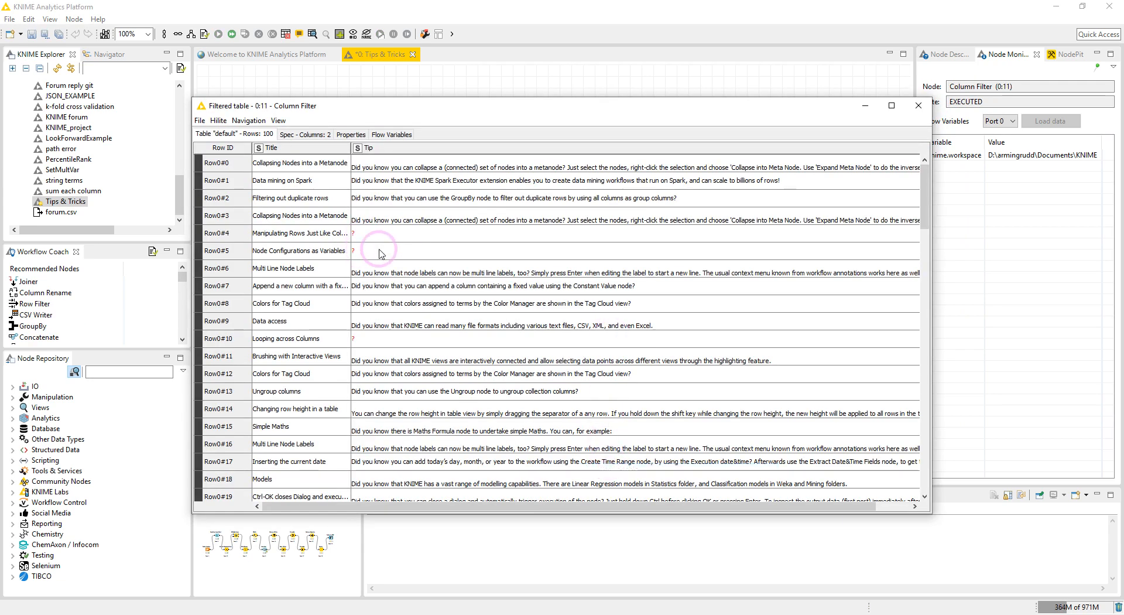
{"action": "left_click", "coordinate": [917, 105]}
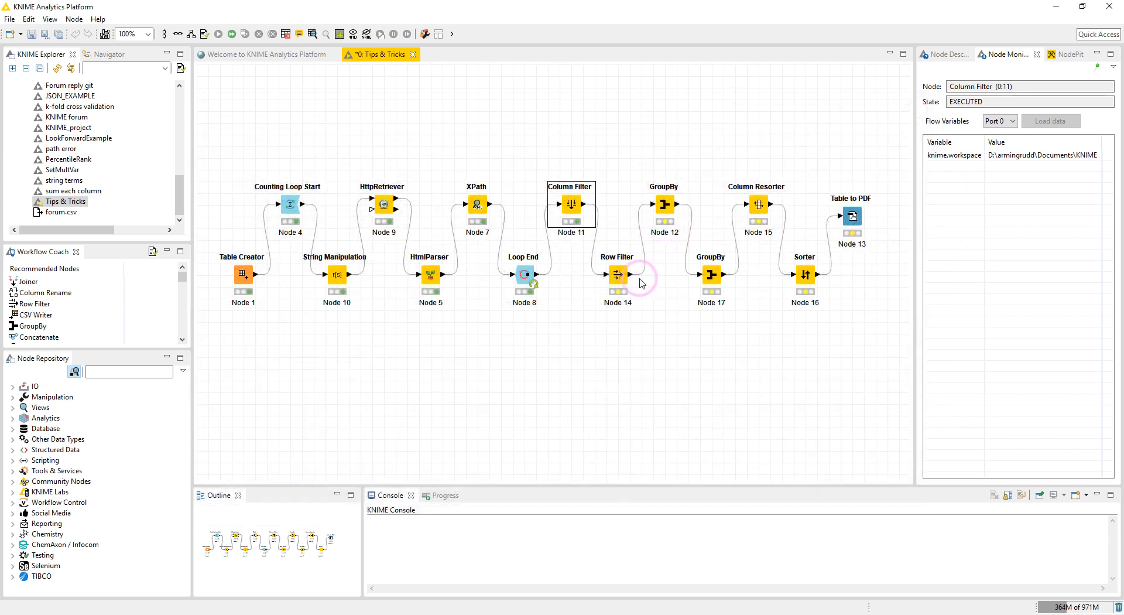
Execute the Row Filter and view its filtered output table.
{"action": "right_click", "coordinate": [618, 276]}
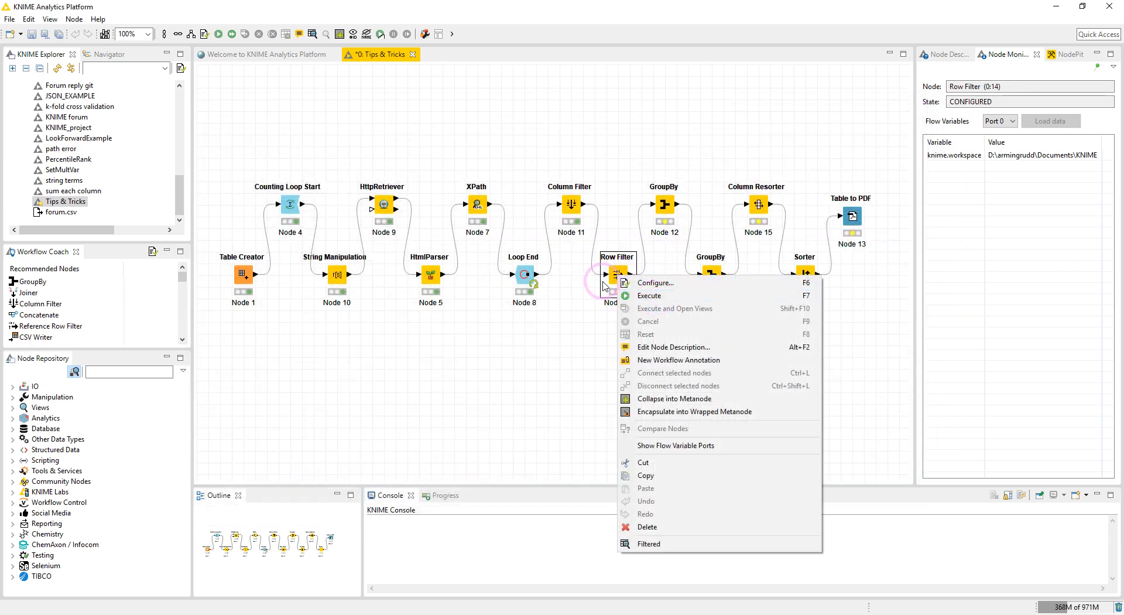
{"action": "left_click", "coordinate": [646, 301]}
{"action": "right_click", "coordinate": [617, 275]}
{"action": "left_click", "coordinate": [653, 545]}
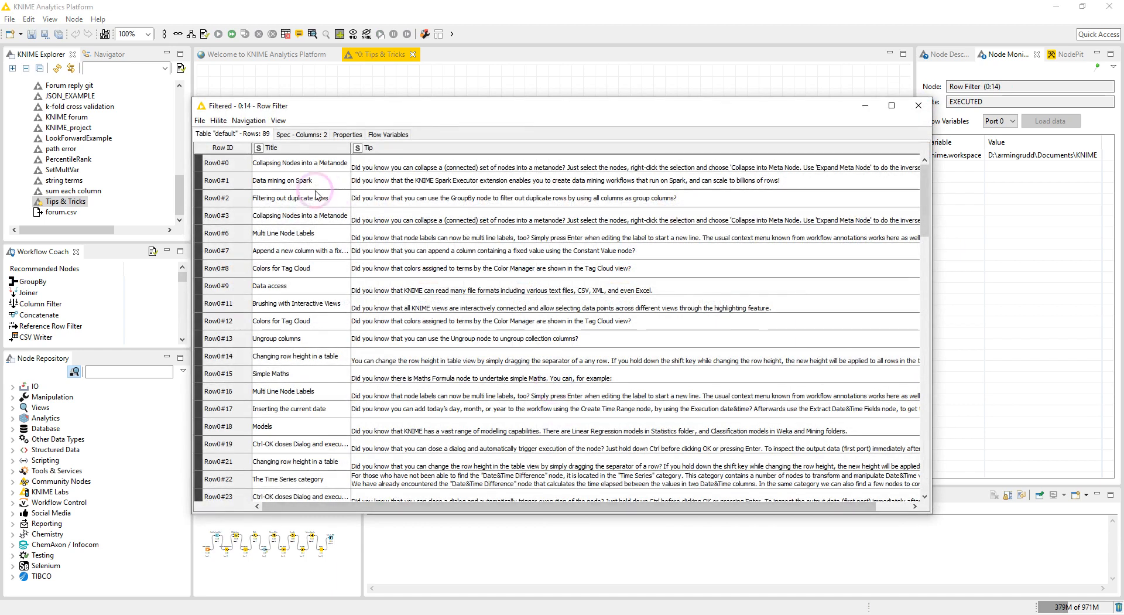
{"action": "left_click", "coordinate": [918, 106]}
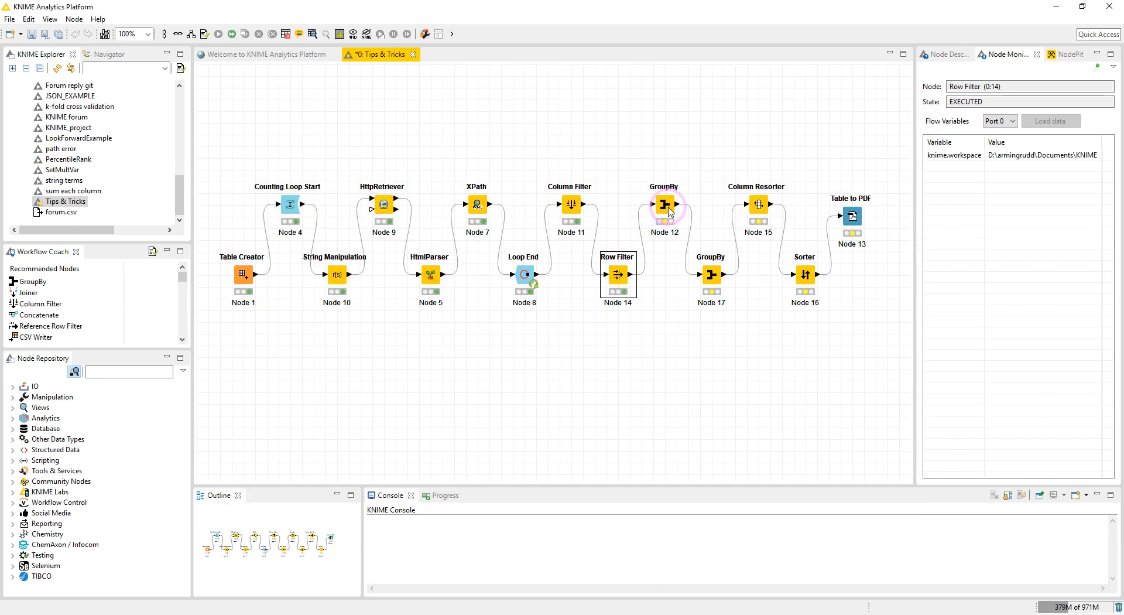
Configure the first GroupBy to group by Tip with Title aggregated as First, then execute it.
{"action": "double_click", "coordinate": [665, 205]}
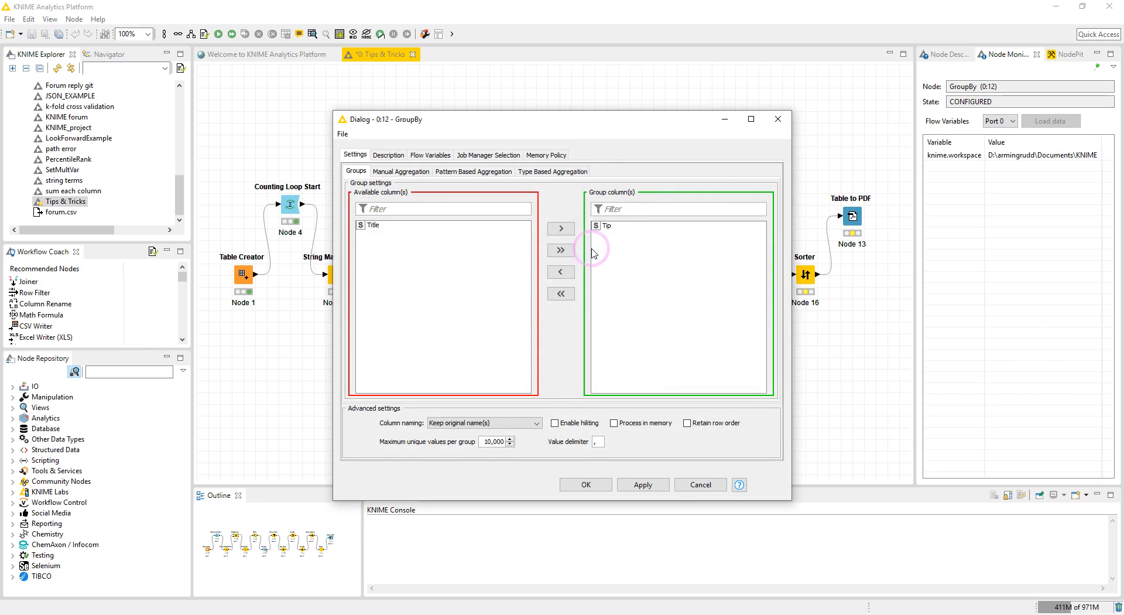
{"action": "left_click", "coordinate": [401, 171]}
{"action": "left_click", "coordinate": [356, 170]}
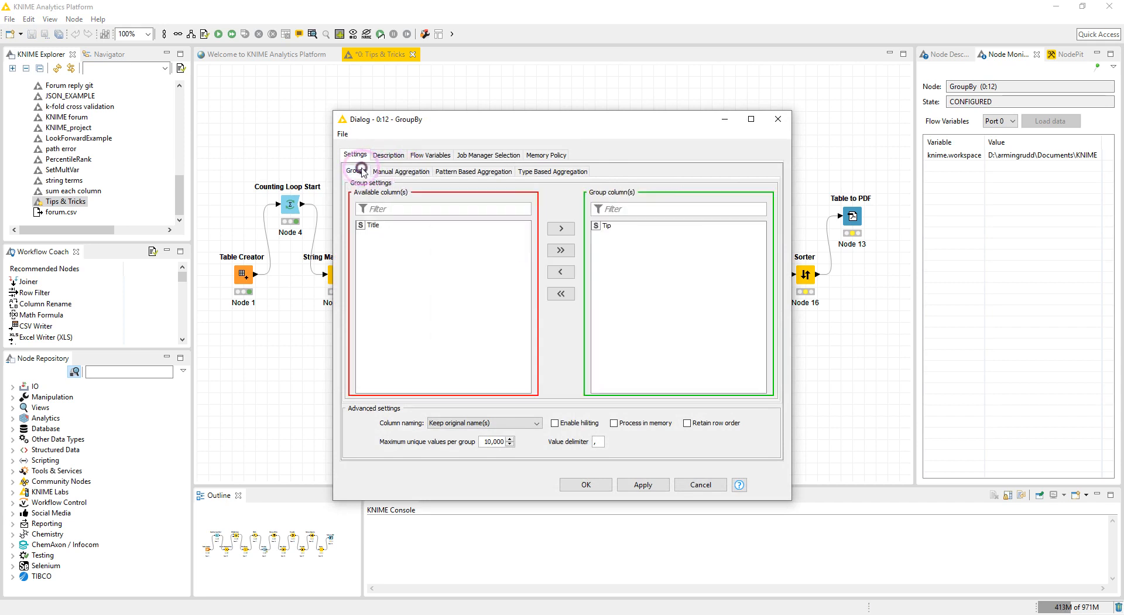
{"action": "left_click", "coordinate": [605, 228]}
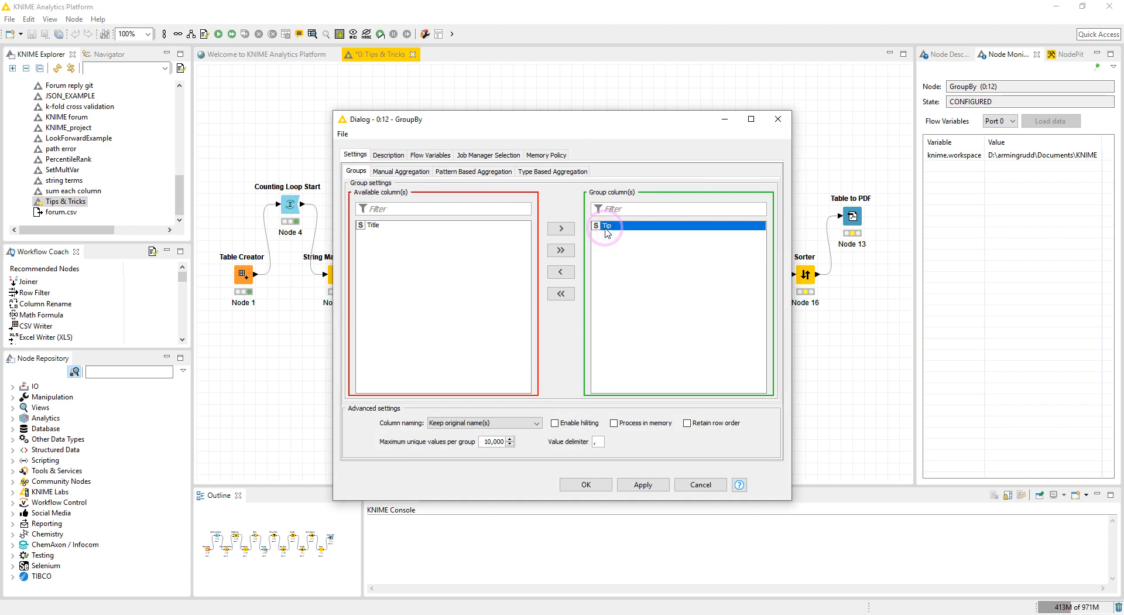
{"action": "left_click", "coordinate": [401, 171]}
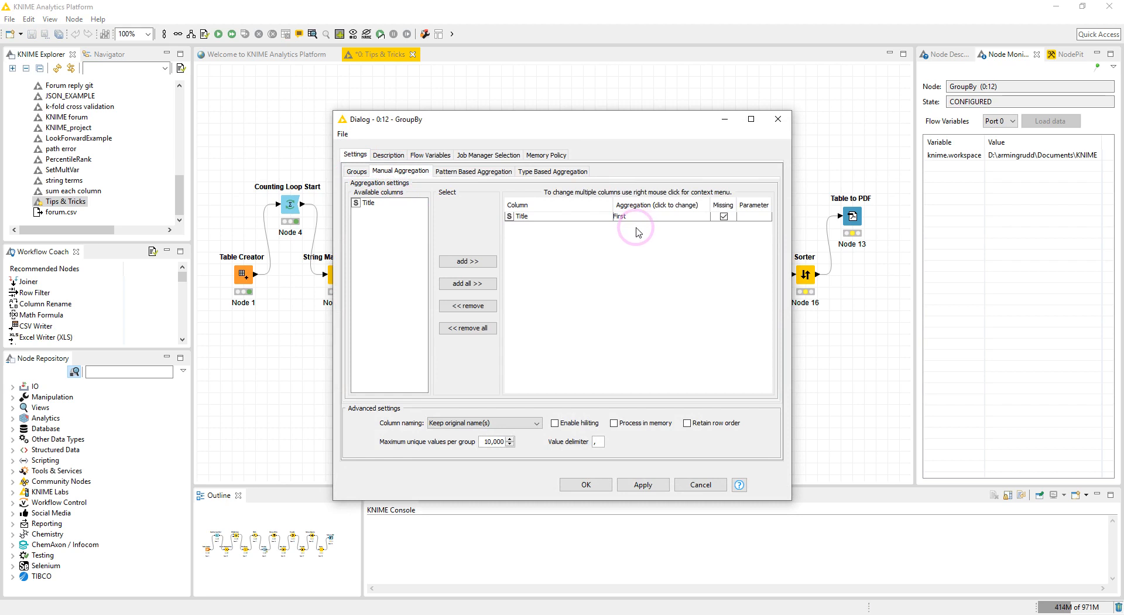
{"action": "left_click", "coordinate": [577, 484]}
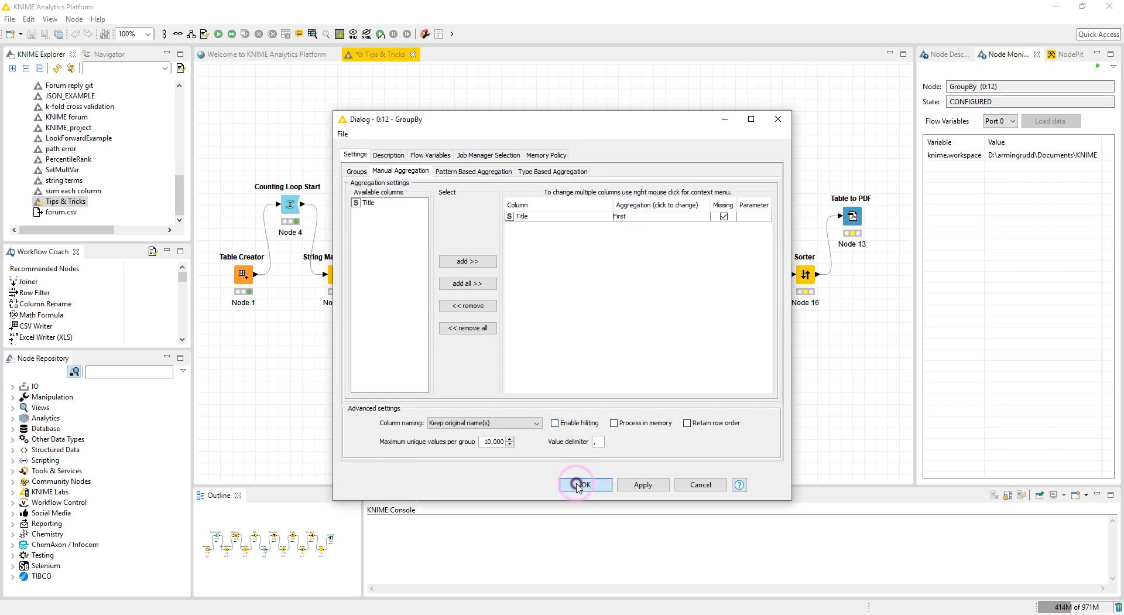
{"action": "right_click", "coordinate": [664, 205]}
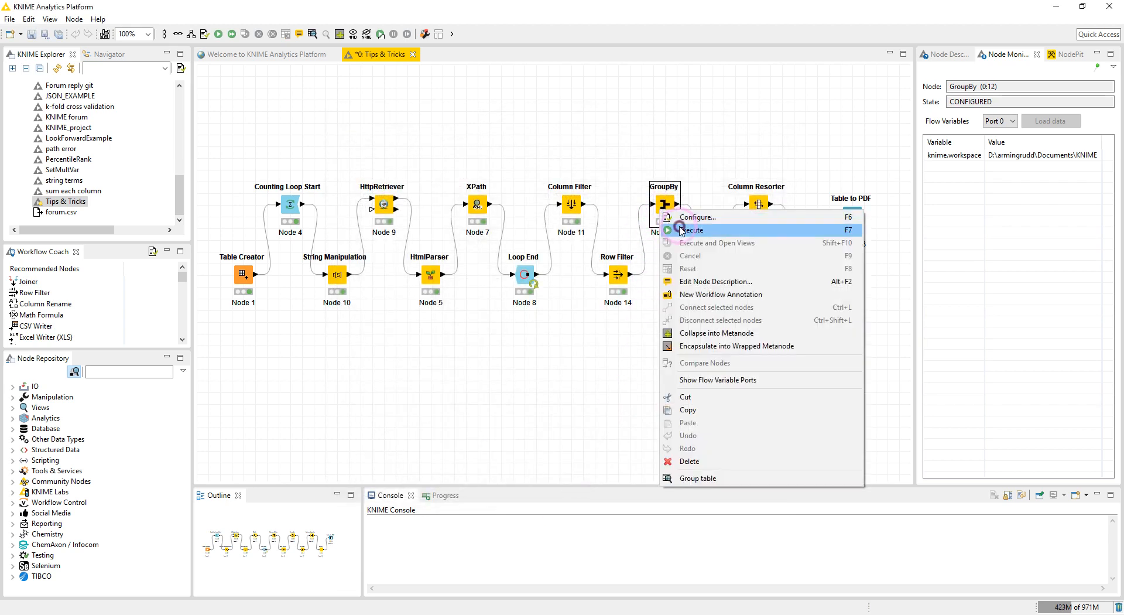
{"action": "left_click", "coordinate": [683, 229]}
Open the GroupBy's group table and scroll across the Tip and Title columns.
{"action": "right_click", "coordinate": [666, 210]}
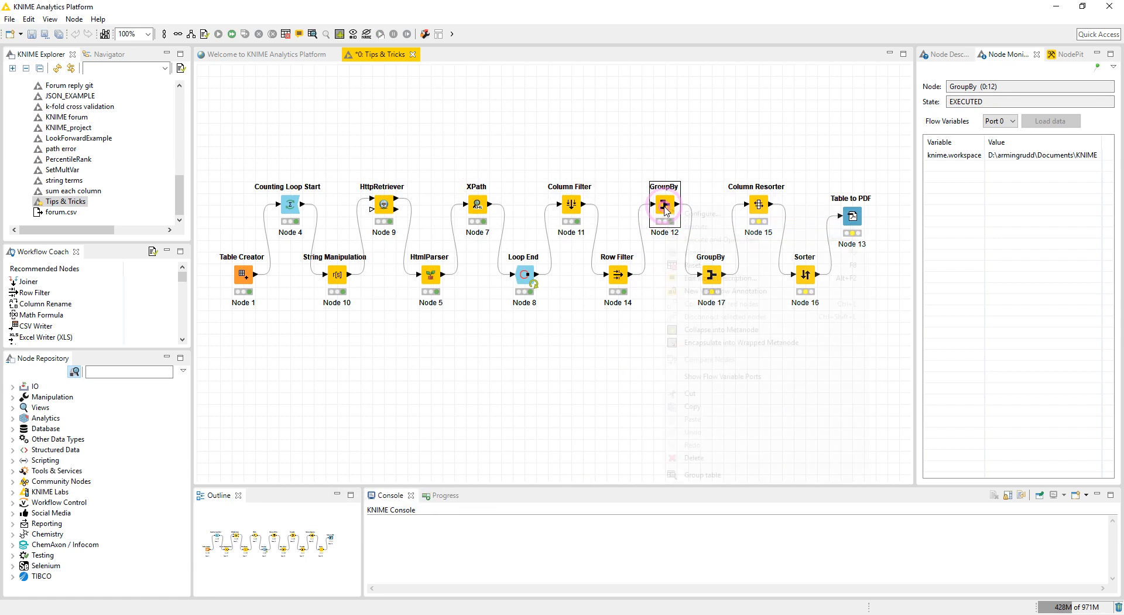
{"action": "left_click", "coordinate": [677, 476]}
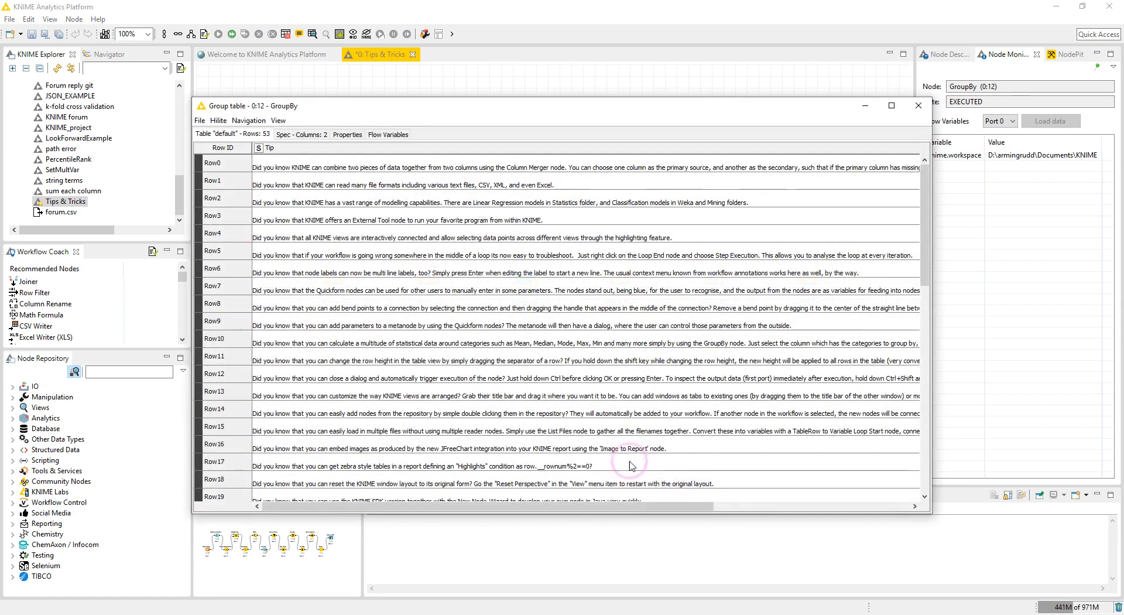
{"action": "left_click", "coordinate": [530, 506]}
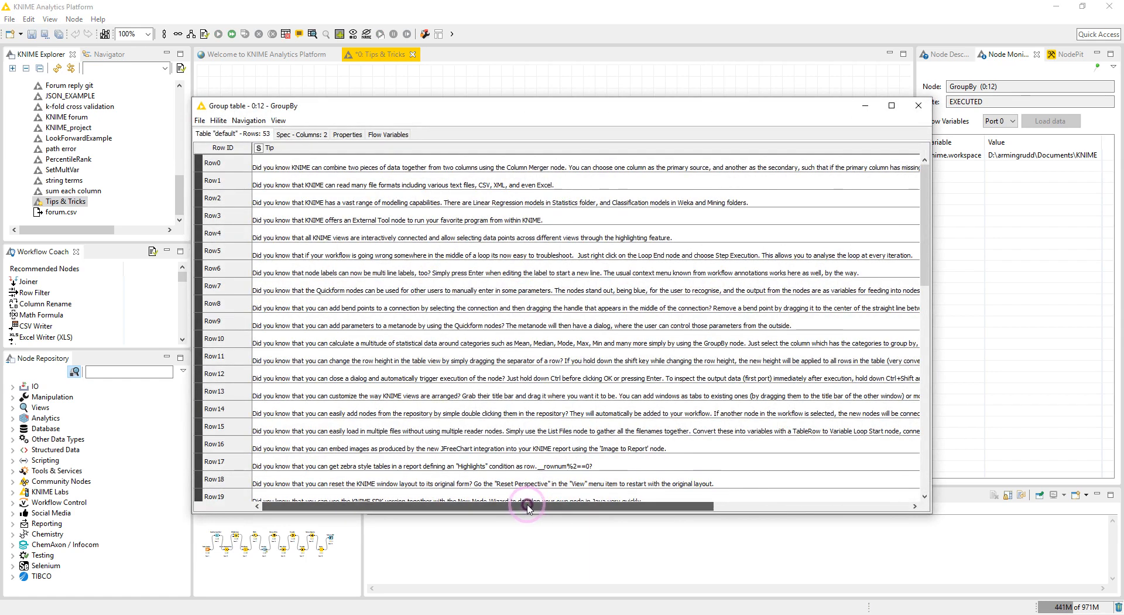
{"action": "left_click", "coordinate": [333, 398]}
{"action": "left_click_drag", "start_coordinate": [402, 507], "coordinate": [642, 496]}
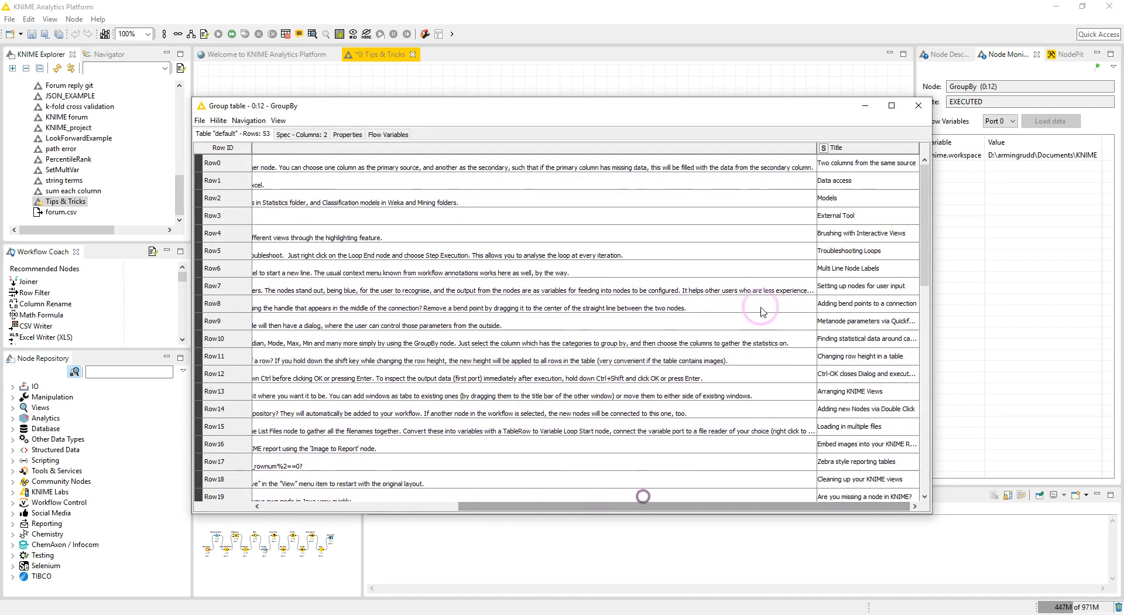
{"action": "left_click", "coordinate": [922, 104]}
Configure the second GroupBy to group by Title with Tip aggregated as First.
{"action": "double_click", "coordinate": [712, 275]}
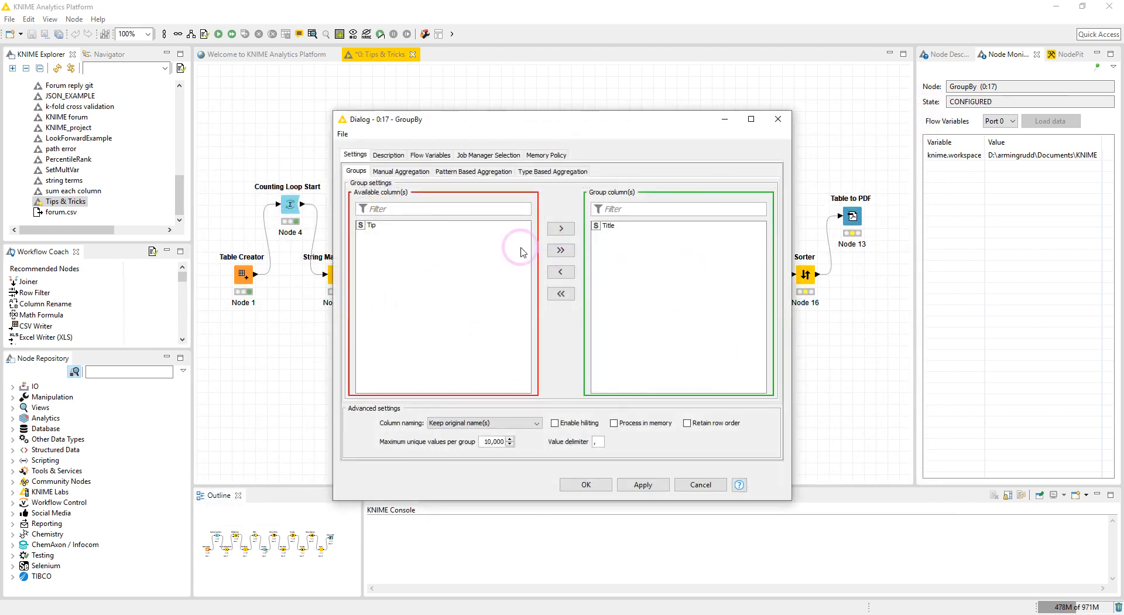
{"action": "left_click", "coordinate": [608, 226]}
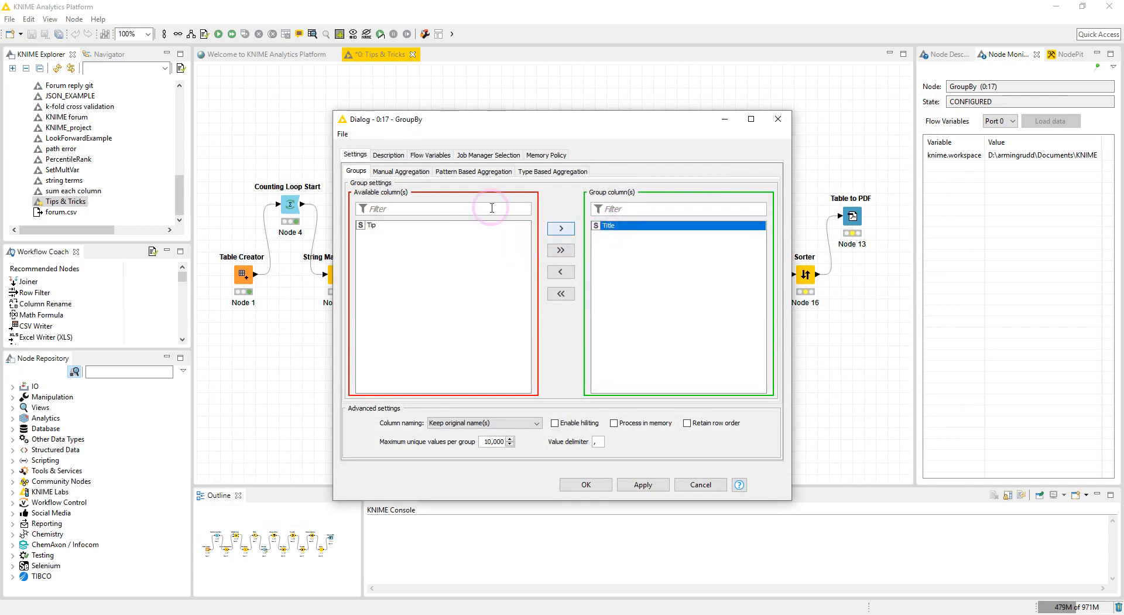
{"action": "left_click", "coordinate": [389, 172]}
{"action": "left_click", "coordinate": [528, 232]}
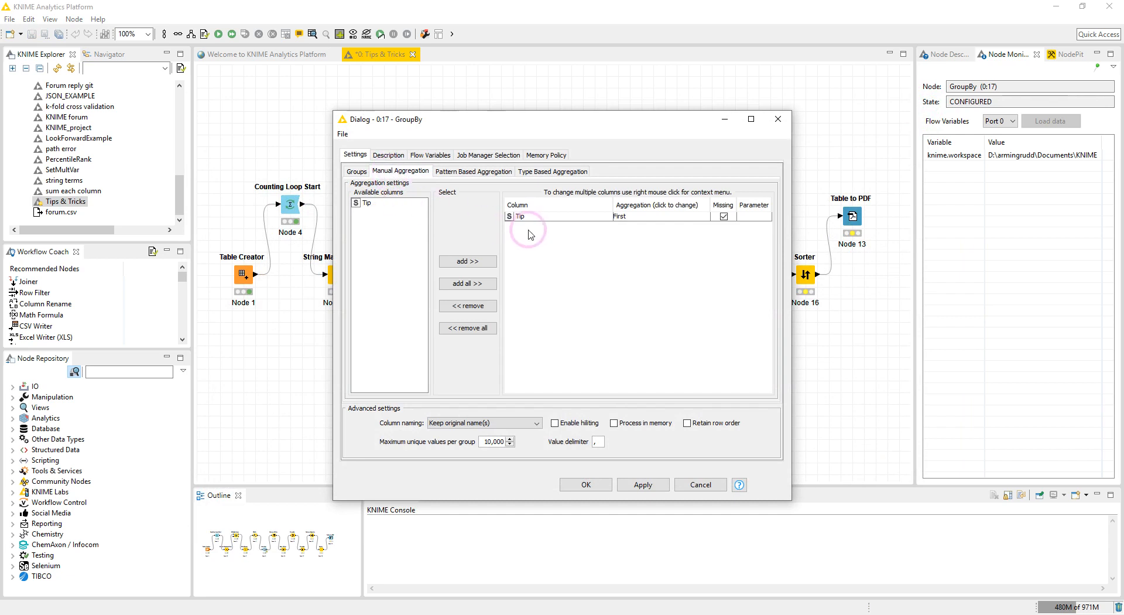
{"action": "left_click", "coordinate": [586, 484]}
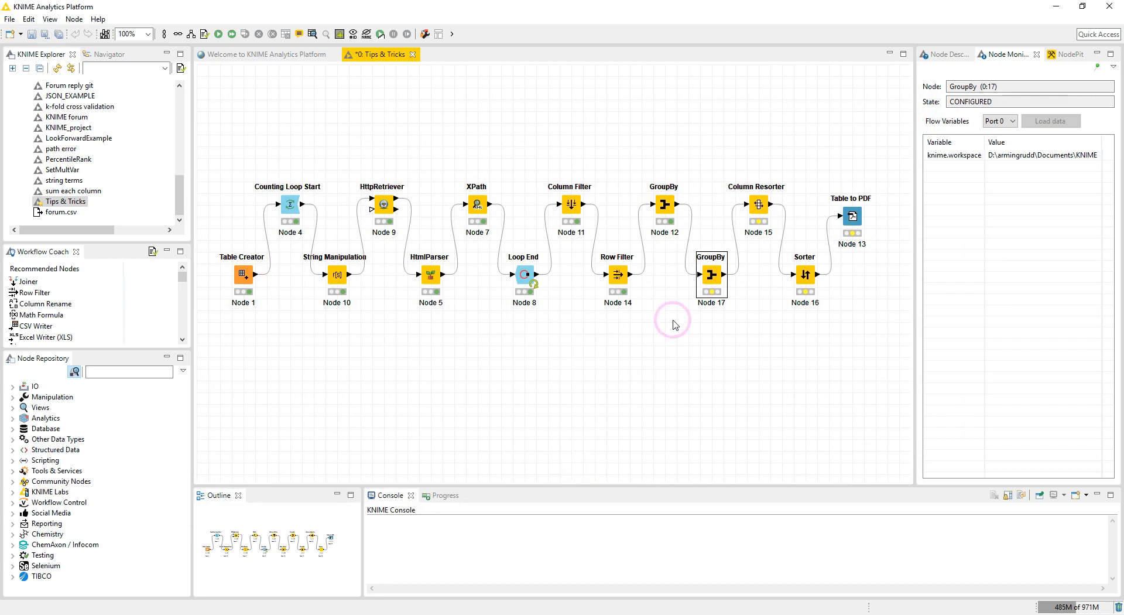
Execute the second GroupBy and inspect its group table of Title and Tip.
{"action": "right_click", "coordinate": [711, 278]}
{"action": "left_click", "coordinate": [747, 293]}
{"action": "right_click", "coordinate": [712, 274]}
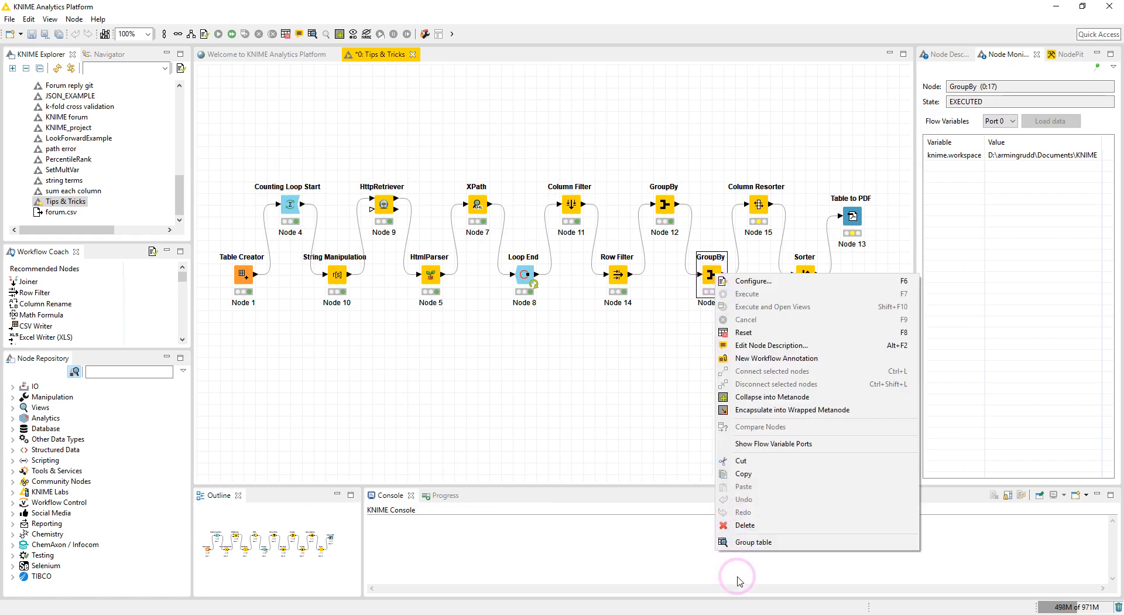
{"action": "left_click", "coordinate": [743, 542]}
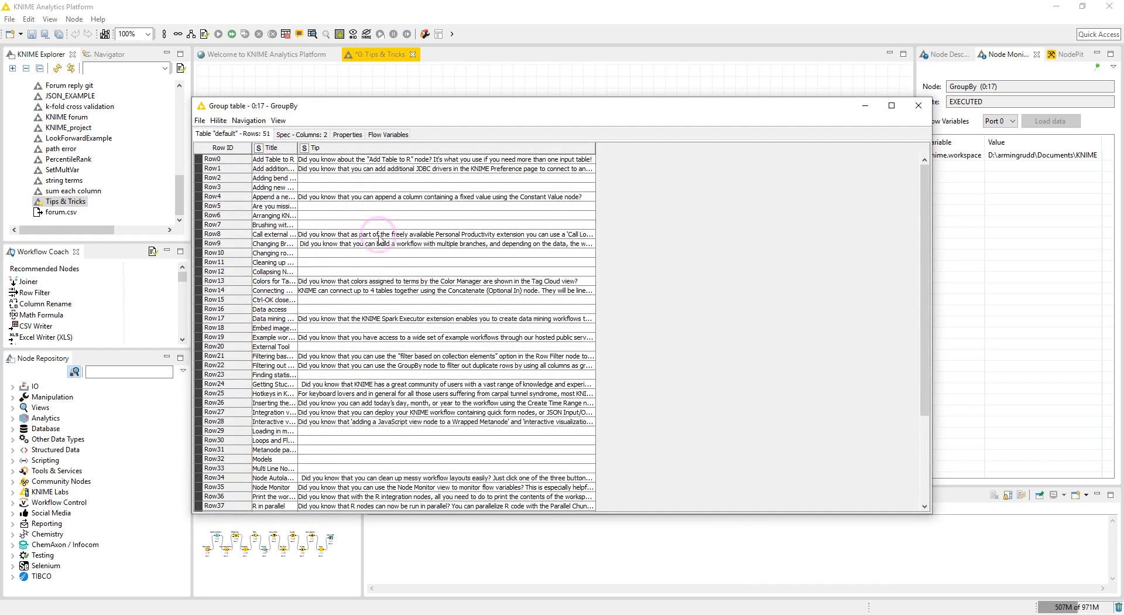
{"action": "left_click", "coordinate": [926, 109]}
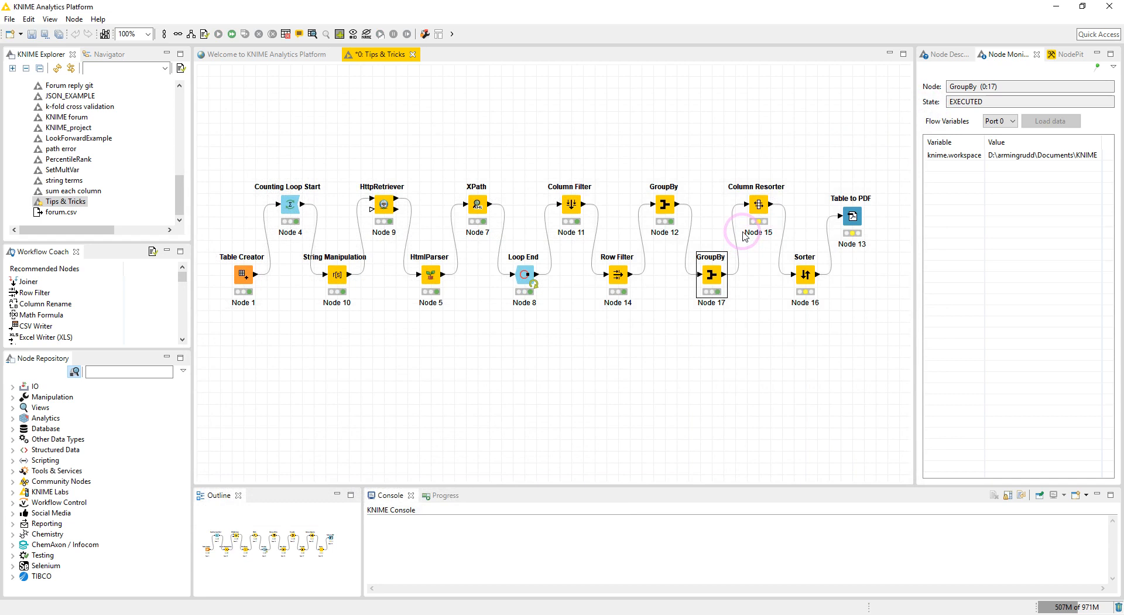
Review the Column Resorter's order of Title and Tip, then execute the Column Resorter.
{"action": "left_click", "coordinate": [759, 206]}
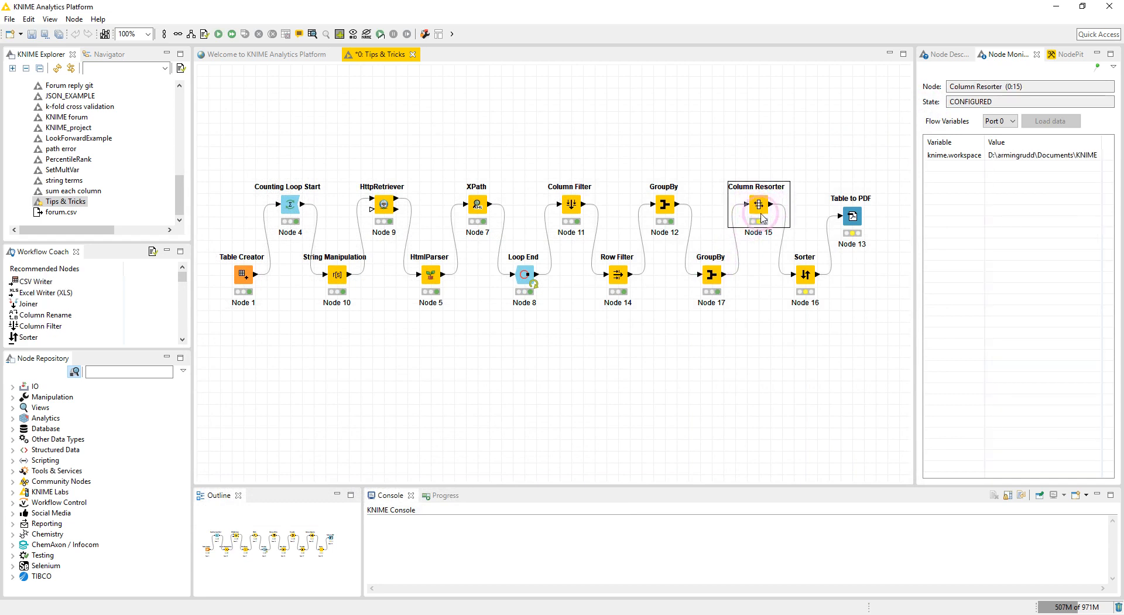
{"action": "double_click", "coordinate": [759, 206]}
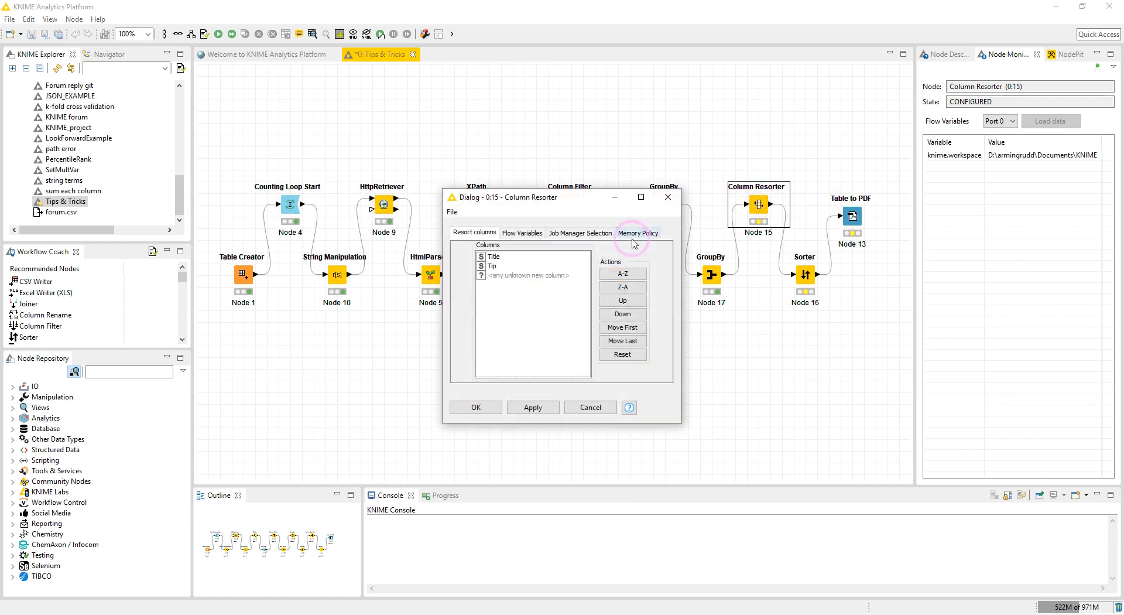
{"action": "left_click", "coordinate": [502, 258]}
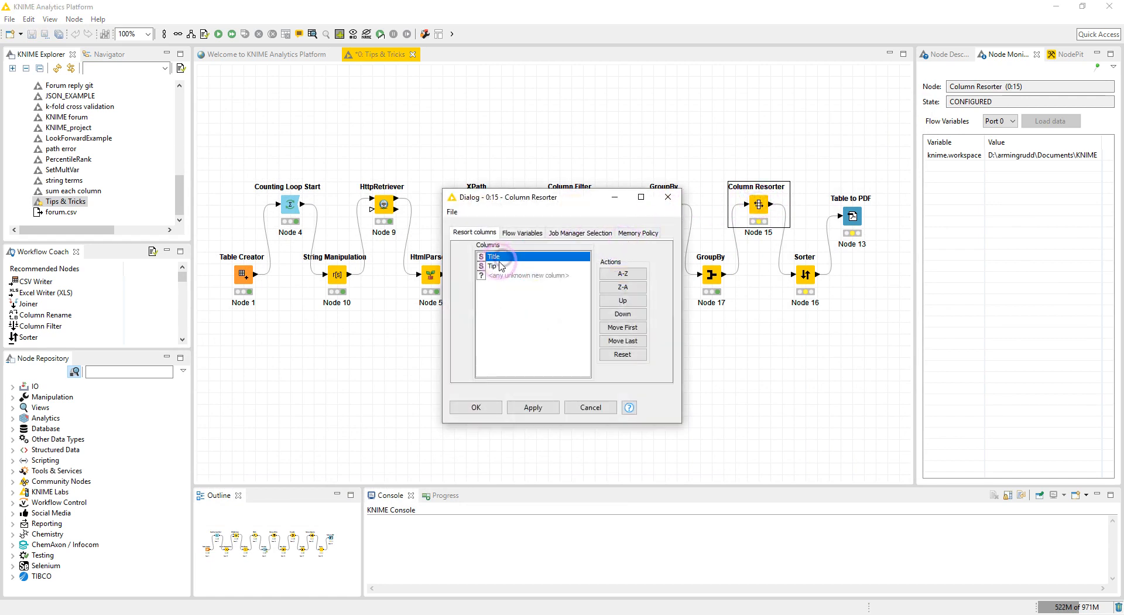
{"action": "left_click", "coordinate": [494, 266]}
{"action": "left_click", "coordinate": [667, 197]}
{"action": "right_click", "coordinate": [756, 204]}
{"action": "left_click", "coordinate": [778, 222]}
Confirm the Sorter sorting by Title then Tip, both ascending, and execute it.
{"action": "double_click", "coordinate": [805, 274]}
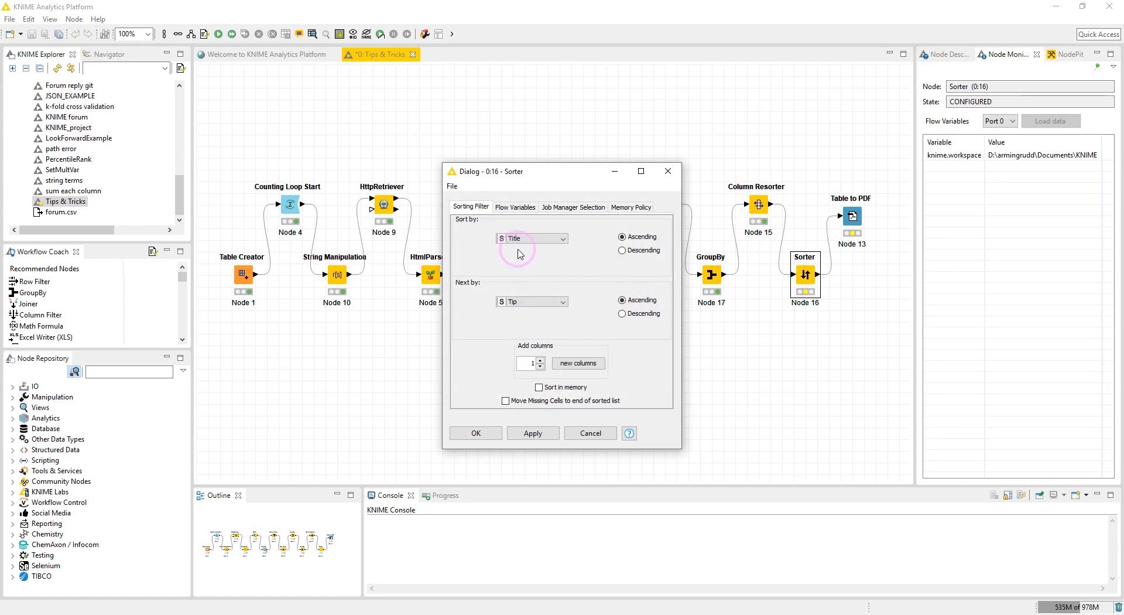
{"action": "left_click", "coordinate": [474, 433]}
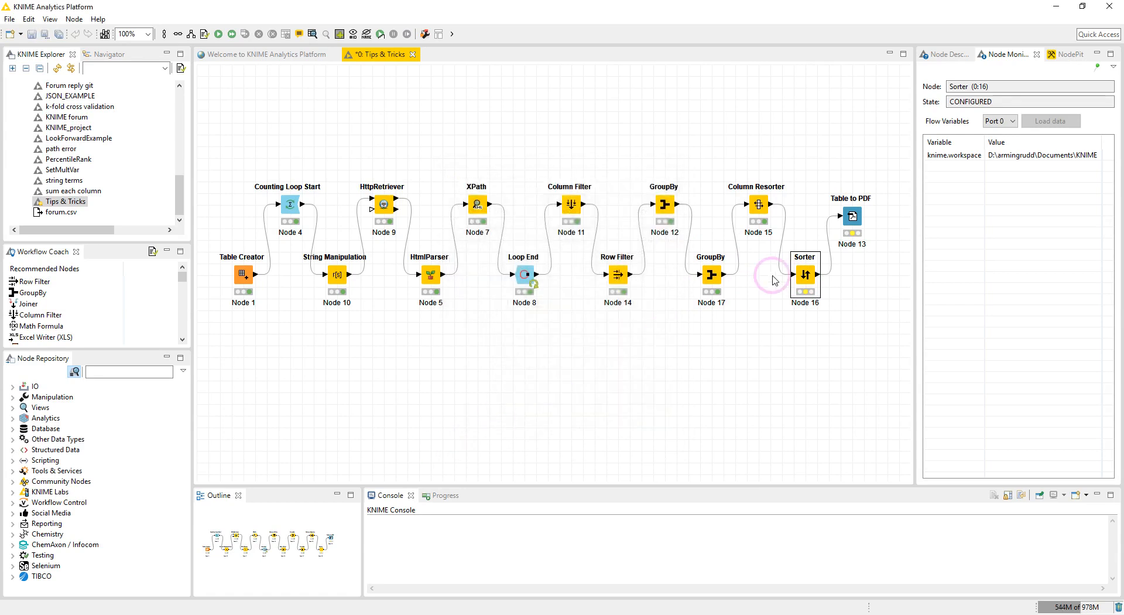
{"action": "right_click", "coordinate": [799, 273]}
{"action": "left_click", "coordinate": [826, 291]}
Open the Sorter's sorted table to review the ordered tips, then close it.
{"action": "right_click", "coordinate": [805, 274]}
{"action": "left_click", "coordinate": [849, 539]}
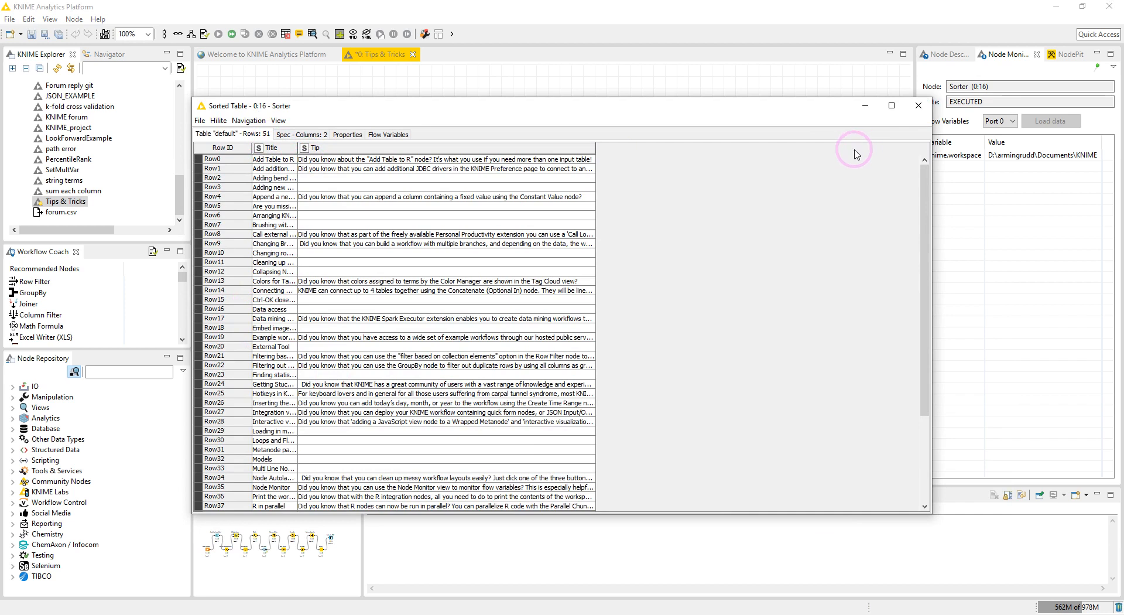
{"action": "left_click", "coordinate": [917, 111]}
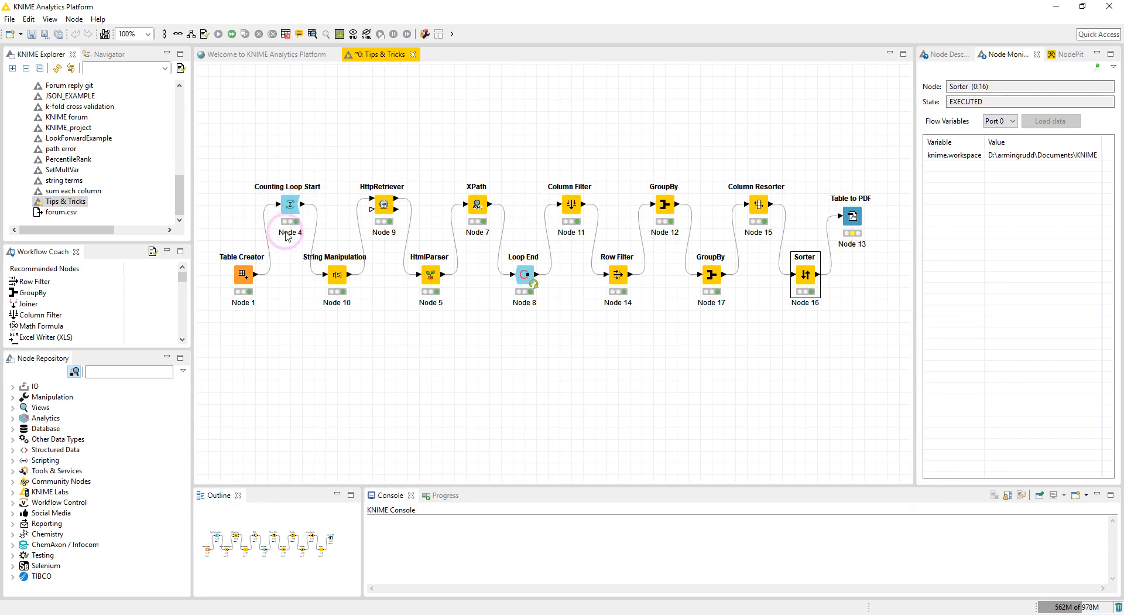
Check the Counting Loop Start's number of loops setting and close its dialog.
{"action": "double_click", "coordinate": [288, 206]}
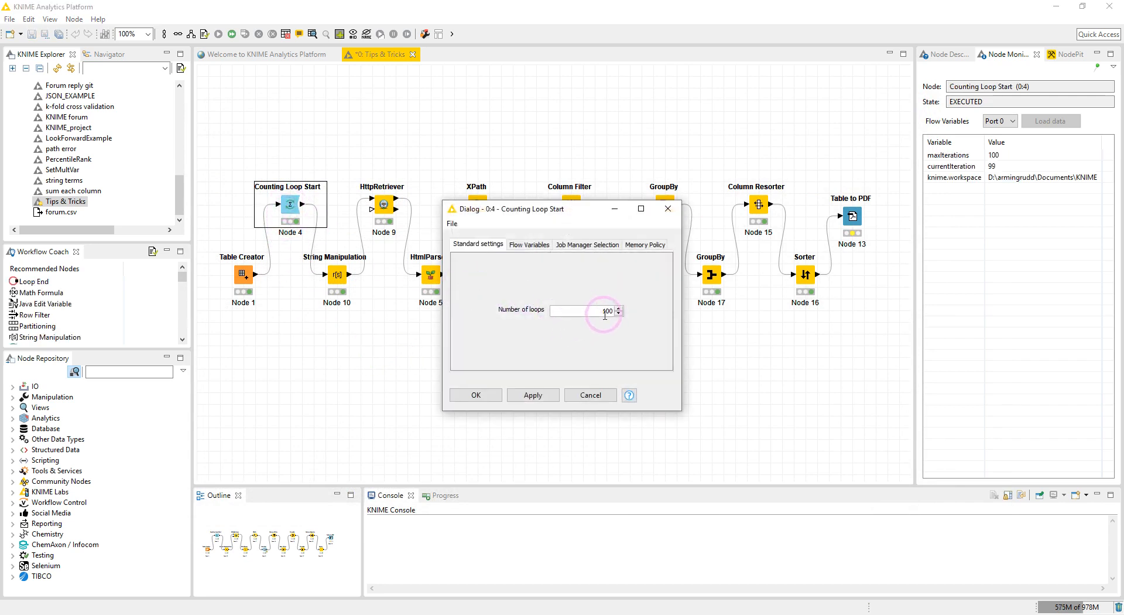
{"action": "left_click", "coordinate": [473, 395]}
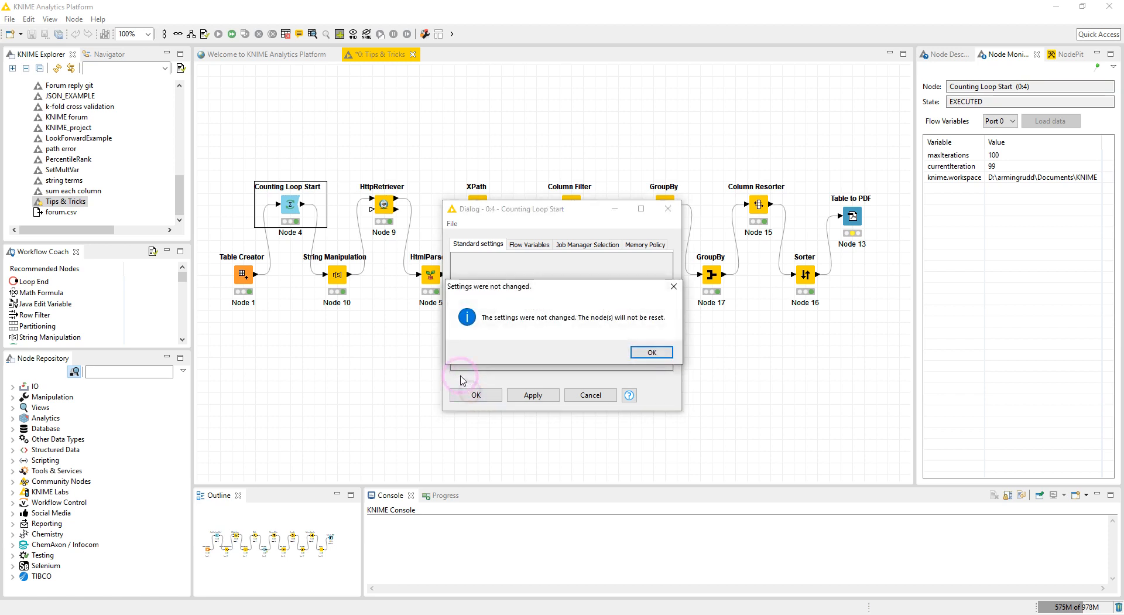
{"action": "left_click", "coordinate": [648, 352]}
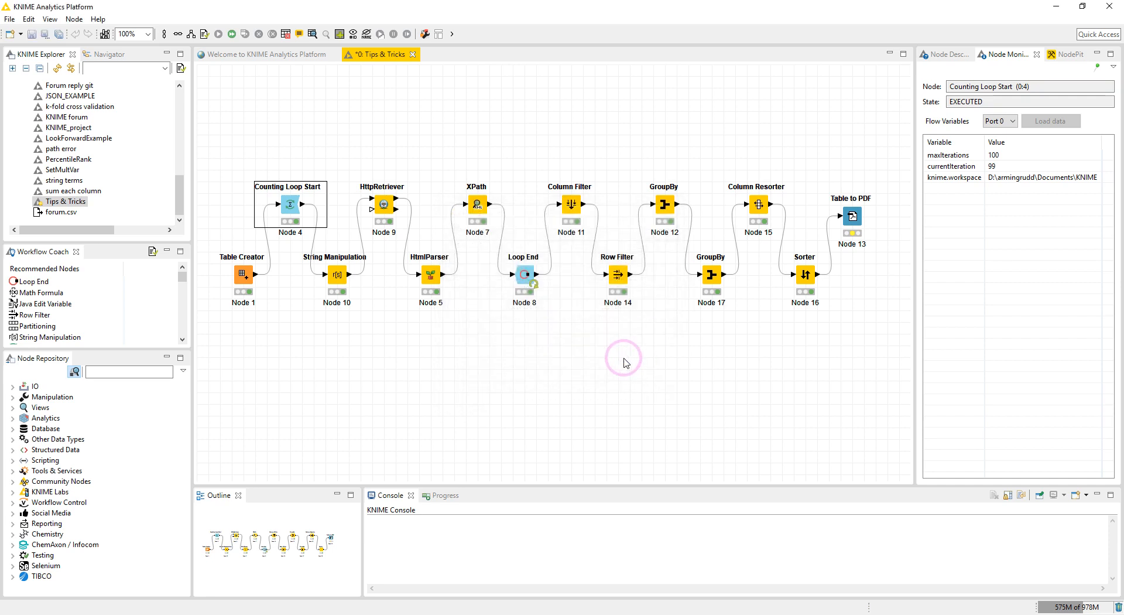
Open the Table to PDF settings, check the output location C:\Tips & Tricks, and confirm the dialog.
{"action": "left_click", "coordinate": [787, 277]}
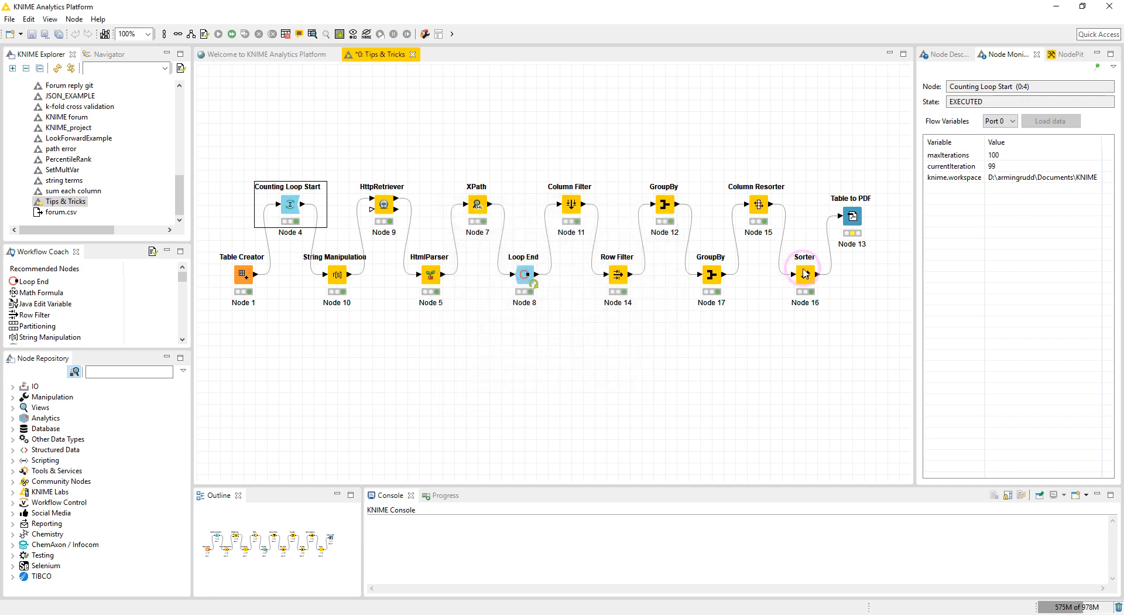
{"action": "left_click", "coordinate": [844, 223]}
{"action": "left_click", "coordinate": [852, 218]}
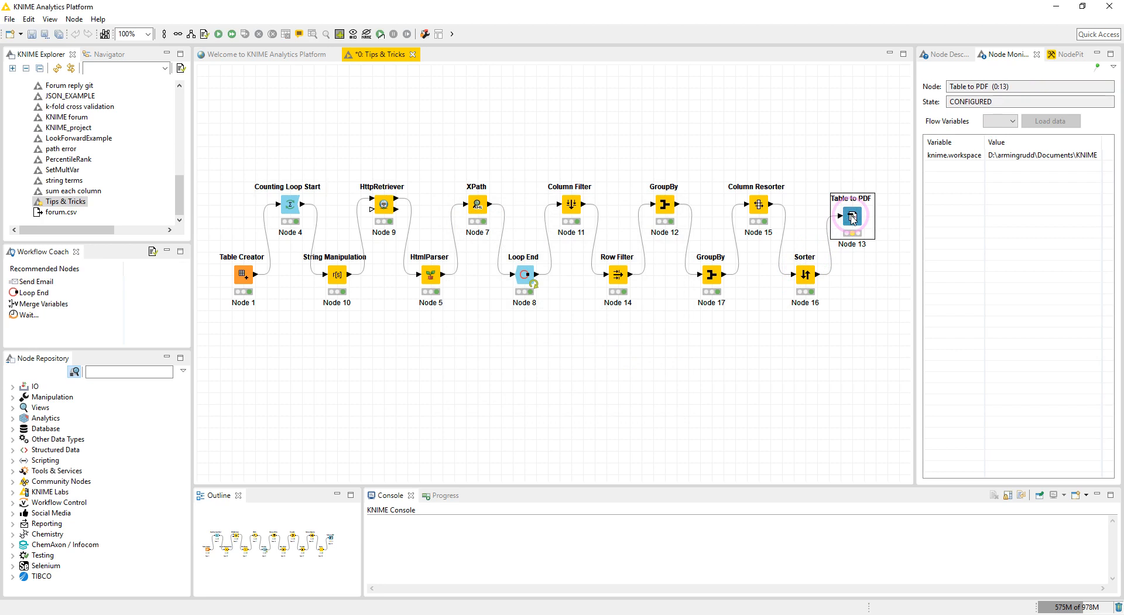
{"action": "double_click", "coordinate": [852, 218]}
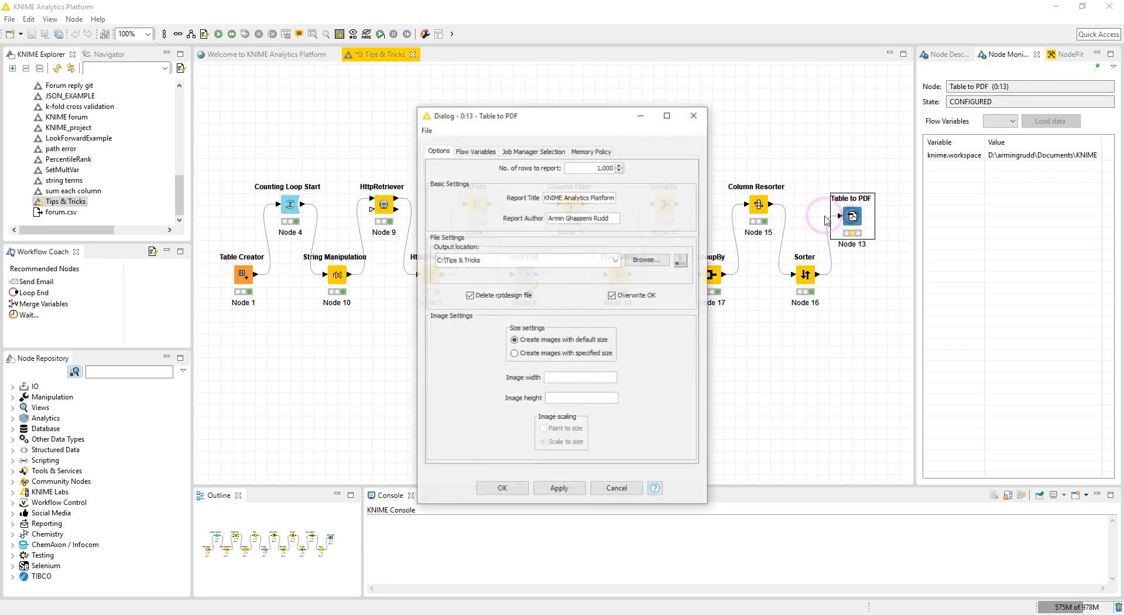
{"action": "left_click", "coordinate": [494, 256]}
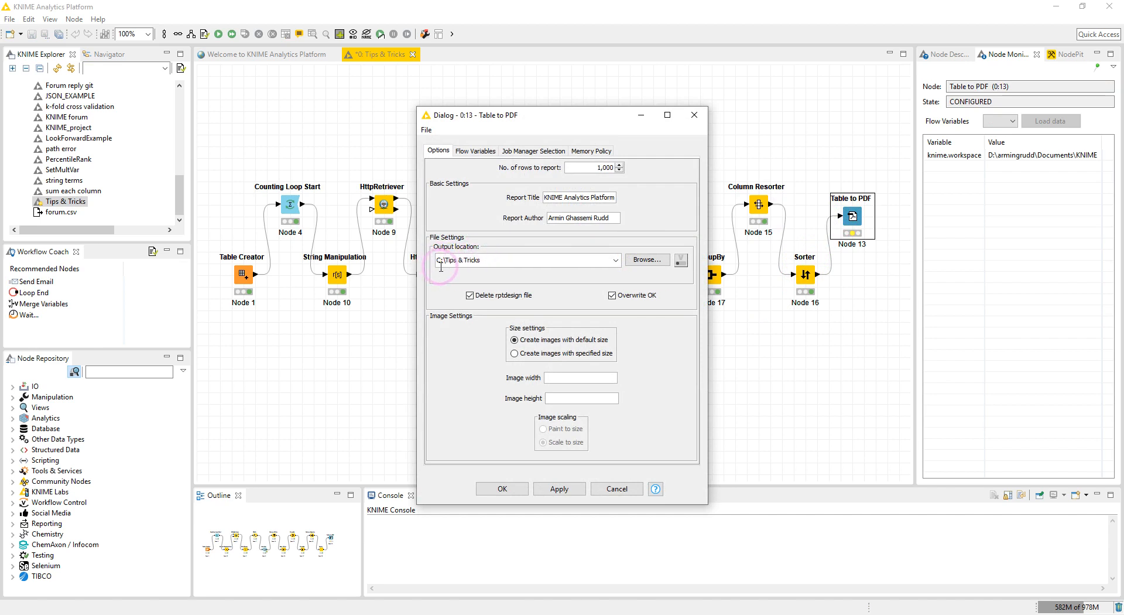
{"action": "left_click_drag", "start_coordinate": [487, 264], "coordinate": [445, 262]}
{"action": "left_click", "coordinate": [499, 265]}
{"action": "left_click", "coordinate": [501, 488]}
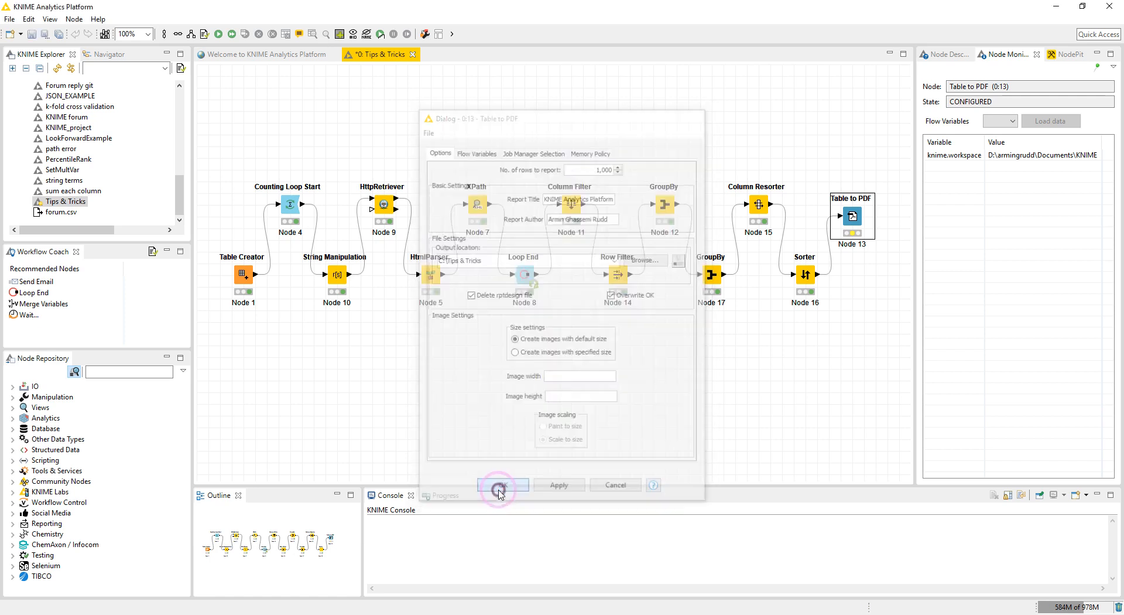
Execute the Table to PDF node and open the generated Tips & Tricks.pdf.
{"action": "right_click", "coordinate": [854, 217]}
{"action": "left_click", "coordinate": [879, 234]}
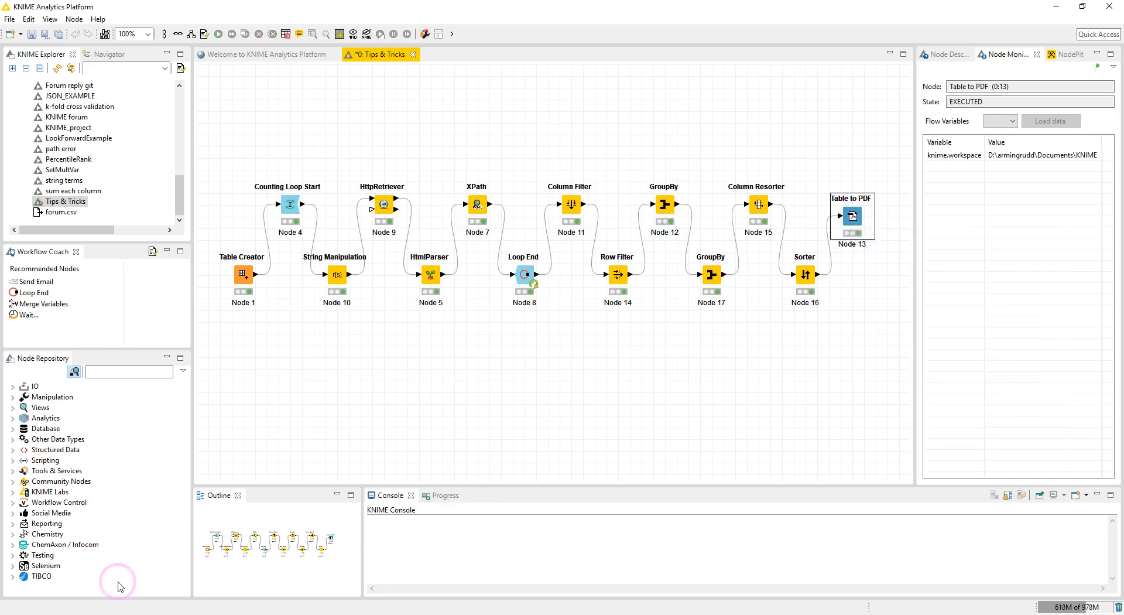
{"action": "left_click", "coordinate": [570, 301]}
{"action": "left_click", "coordinate": [537, 414]}
{"action": "left_click", "coordinate": [515, 363]}
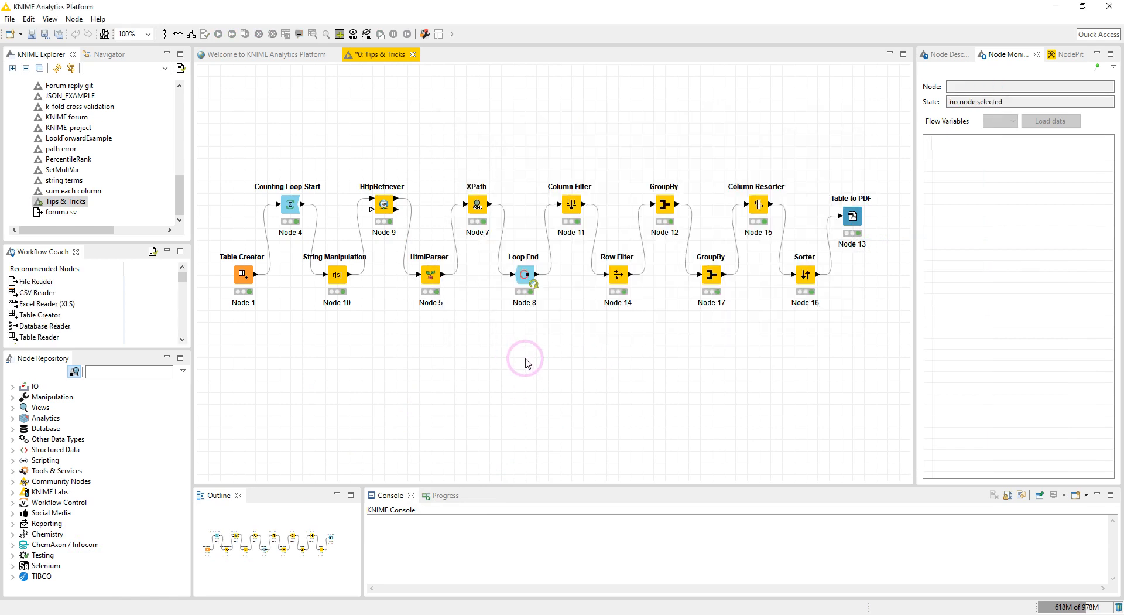
{"action": "left_click", "coordinate": [152, 614]}
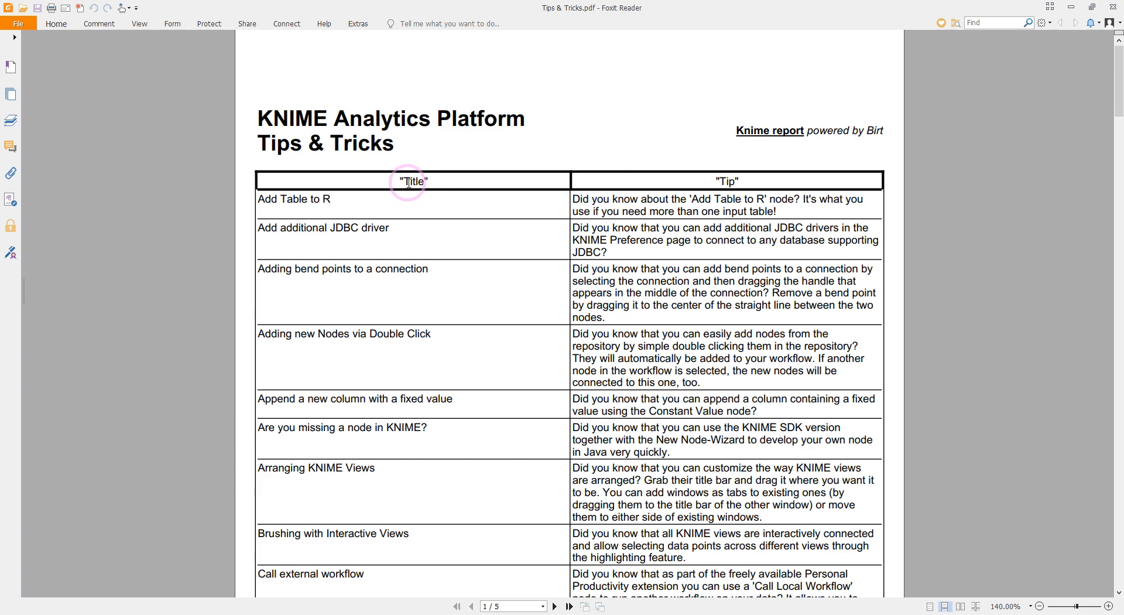
Scroll through the PDF's Title and Tip table pages, then close the PDF viewer.
{"action": "scroll", "coordinate": [667, 246], "scroll_direction": "down", "scroll_amount": 15}
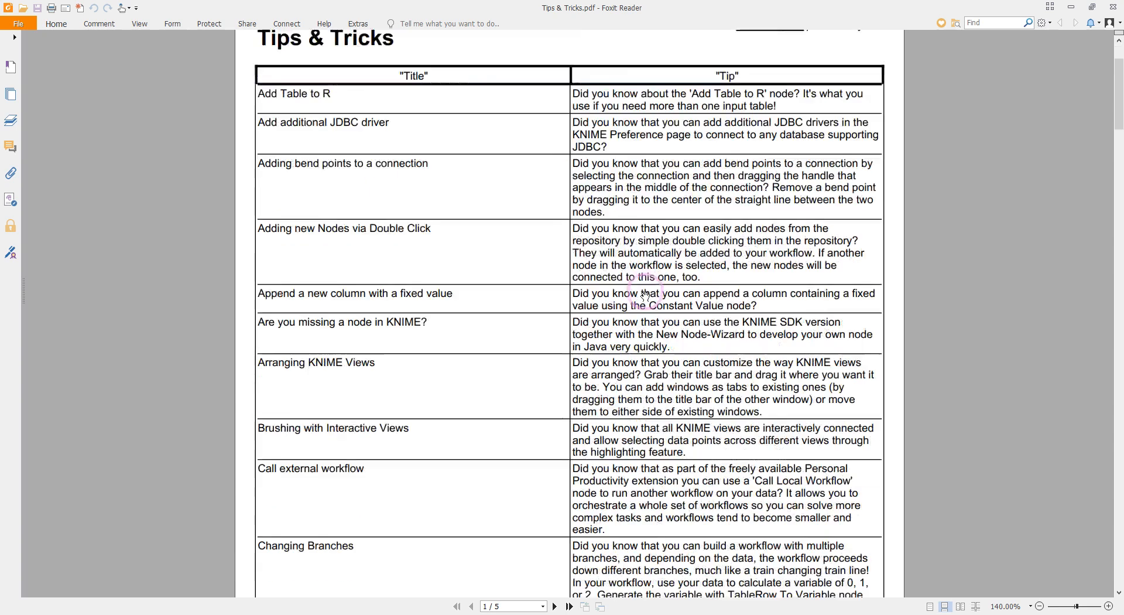
{"action": "scroll", "coordinate": [645, 291], "scroll_direction": "down", "scroll_amount": 20}
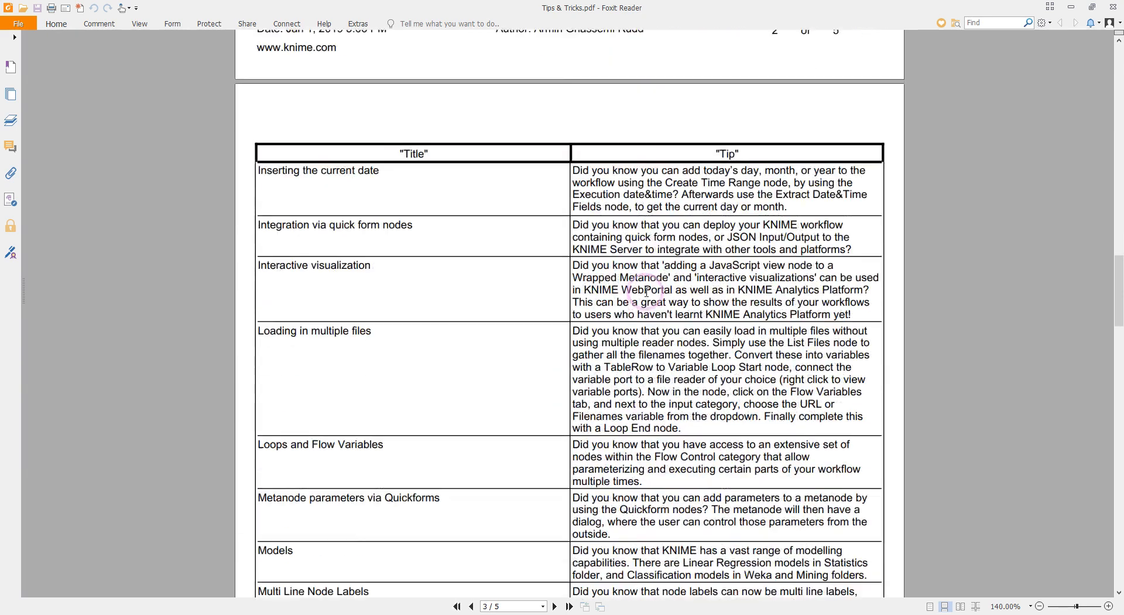
{"action": "left_click_drag", "start_coordinate": [1118, 398], "coordinate": [1120, 58]}
{"action": "left_click", "coordinate": [1114, 6]}
{"action": "left_click", "coordinate": [581, 334]}
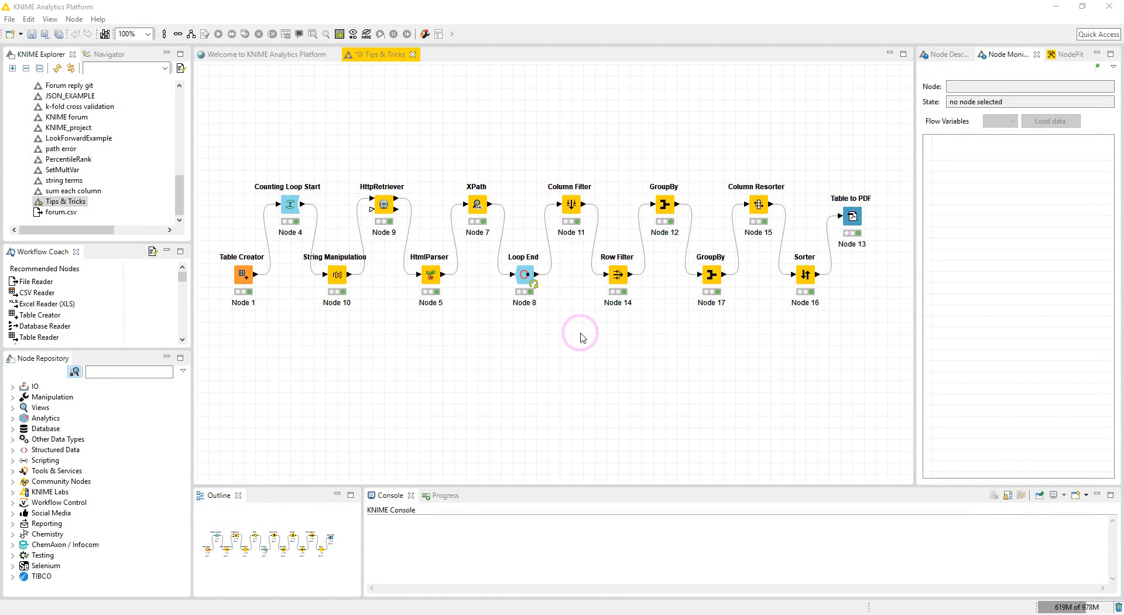